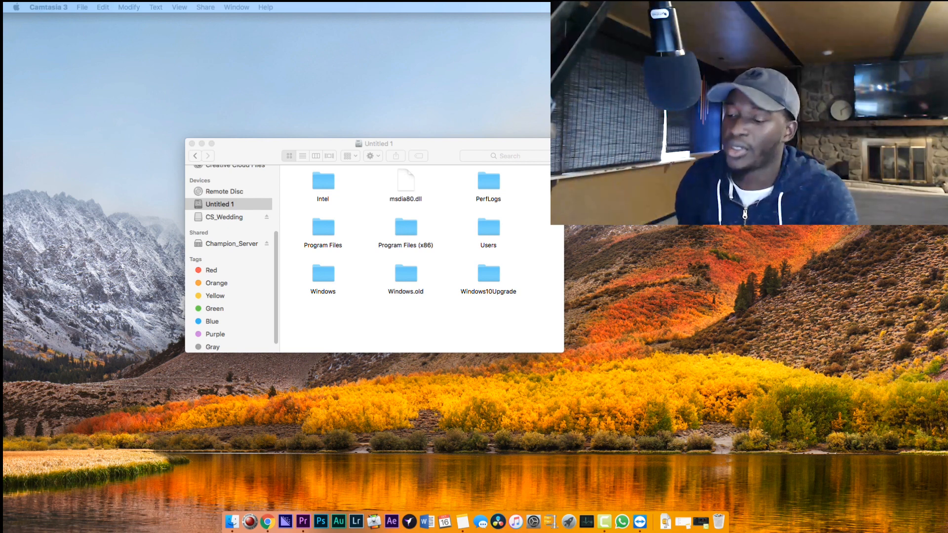
# Step: Move the Finder window aside and launch Adobe Premiere Rush CC through a Spotlight search for RUSH
pyautogui.moveTo(288, 142); pyautogui.dragTo(466, 136)
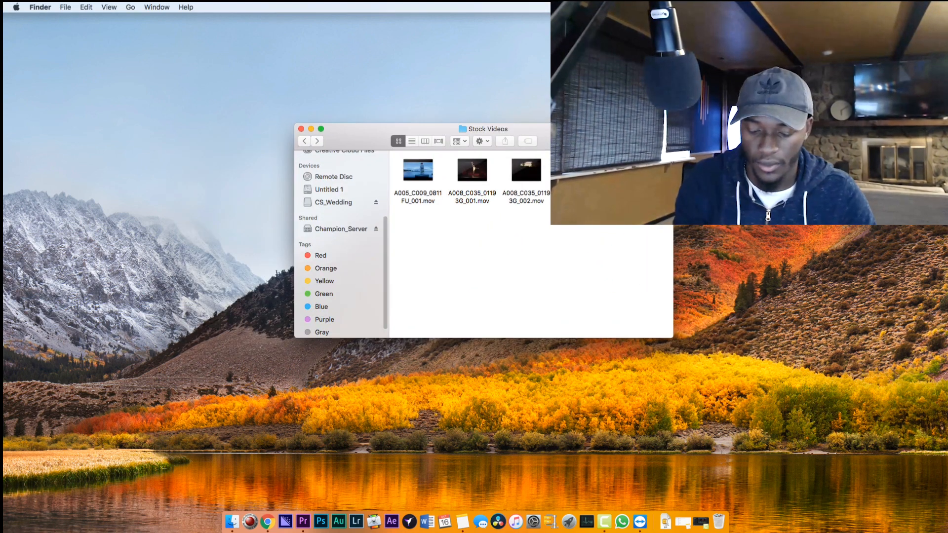
pyautogui.press('super+space')
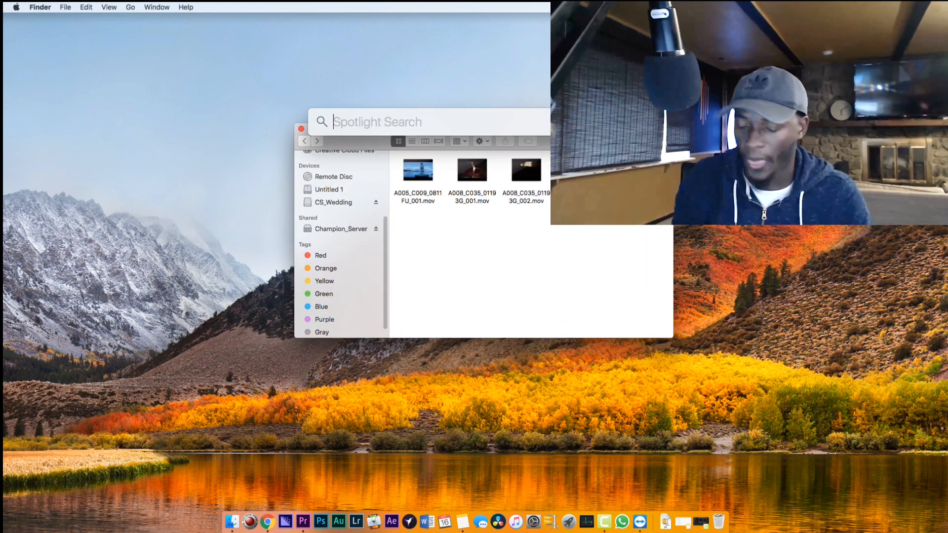
pyautogui.write('RUSH')
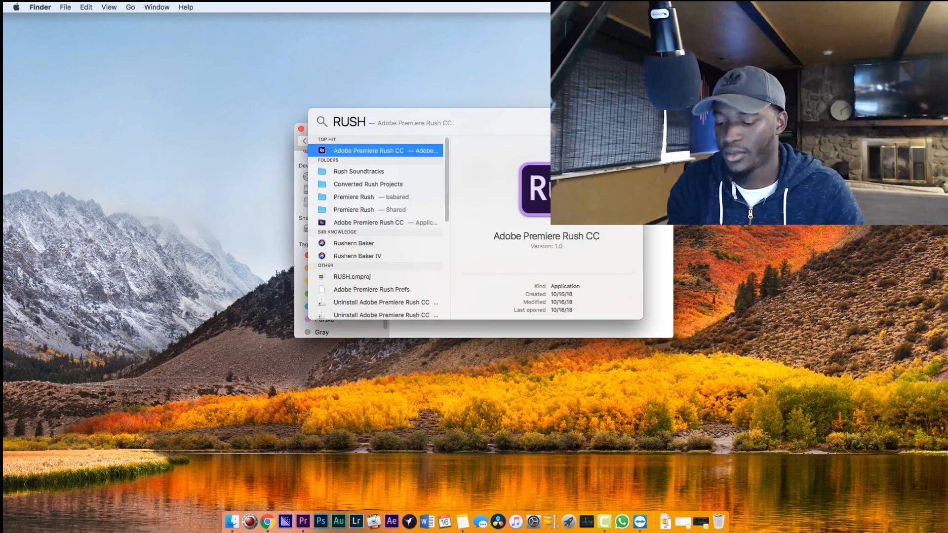
pyautogui.press('Return')
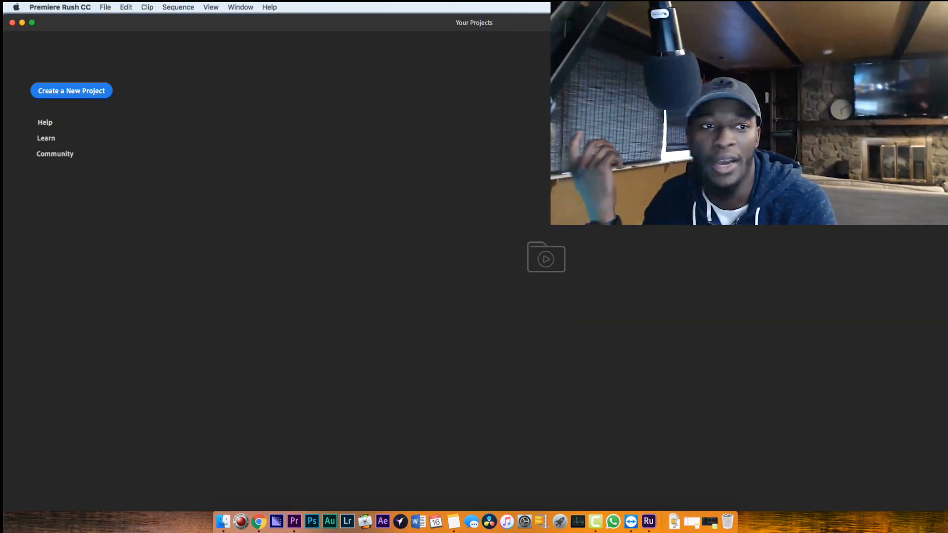
# Step: Start a new project and name it Rush edit
pyautogui.click(88, 94)
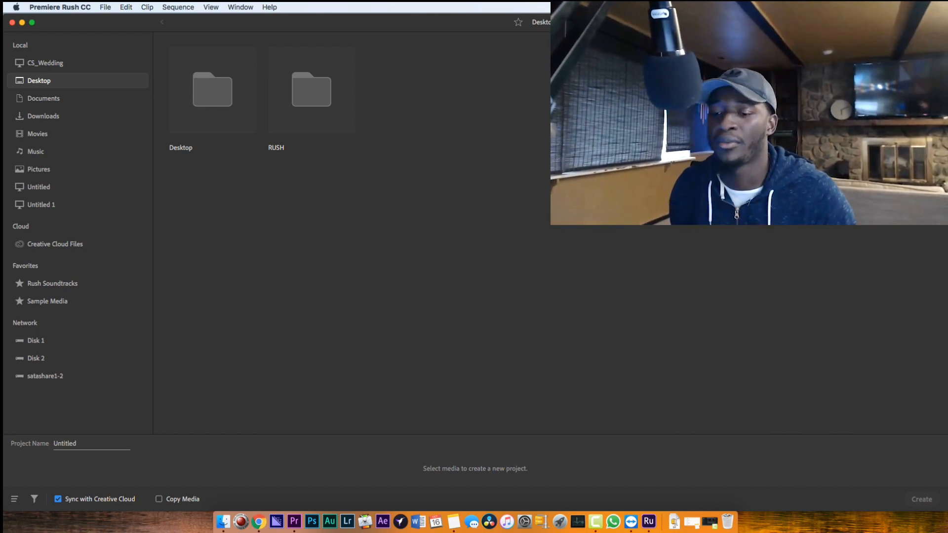
pyautogui.click(76, 445)
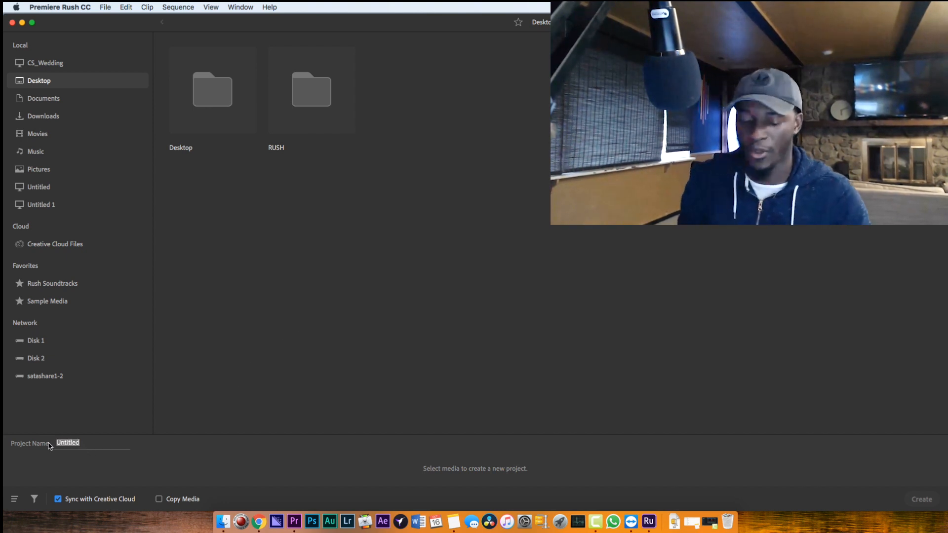
pyautogui.write('Rush e')
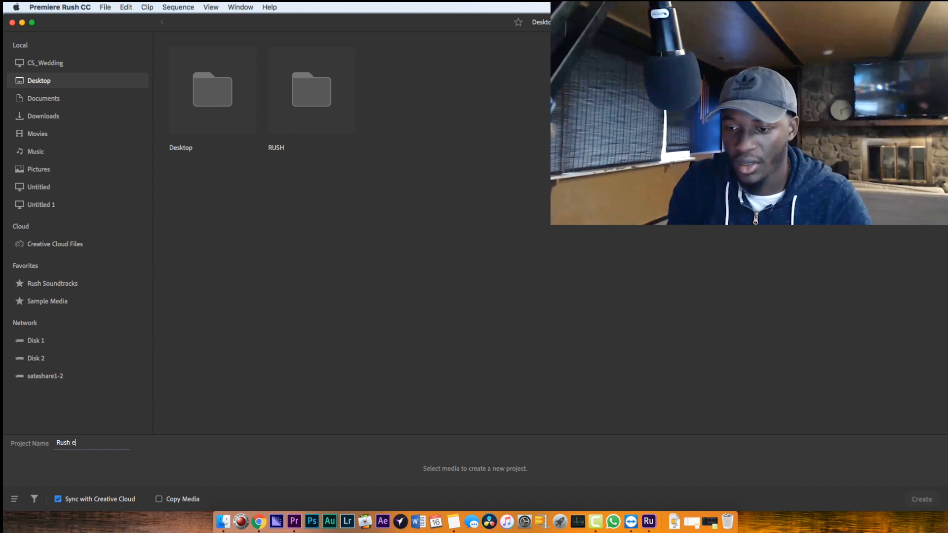
pyautogui.write('dit')
pyautogui.click(232, 303)
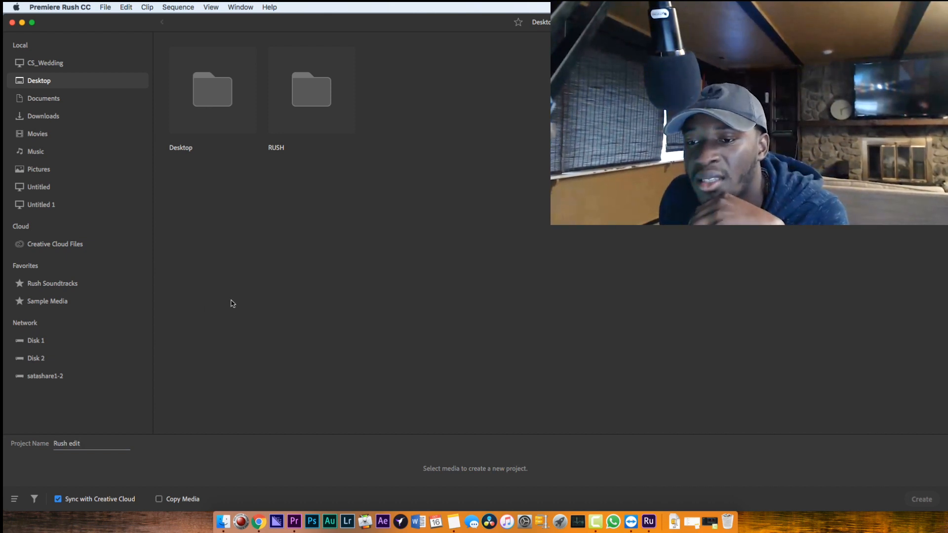
# Step: Create the project with the three MOV clips and the ES_Creepy MP3 from the Stock Videos folder on Disk 2
pyautogui.click(60, 358)
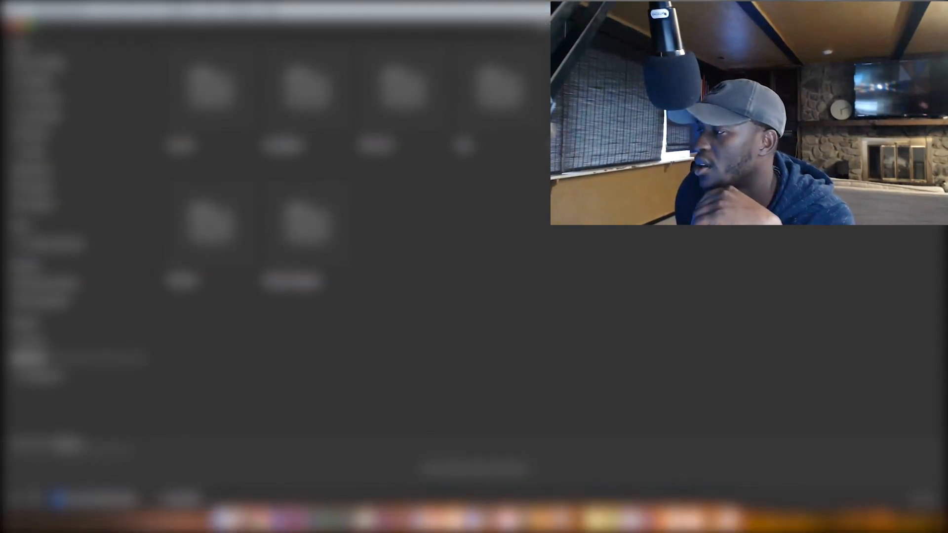
pyautogui.doubleClick(210, 220)
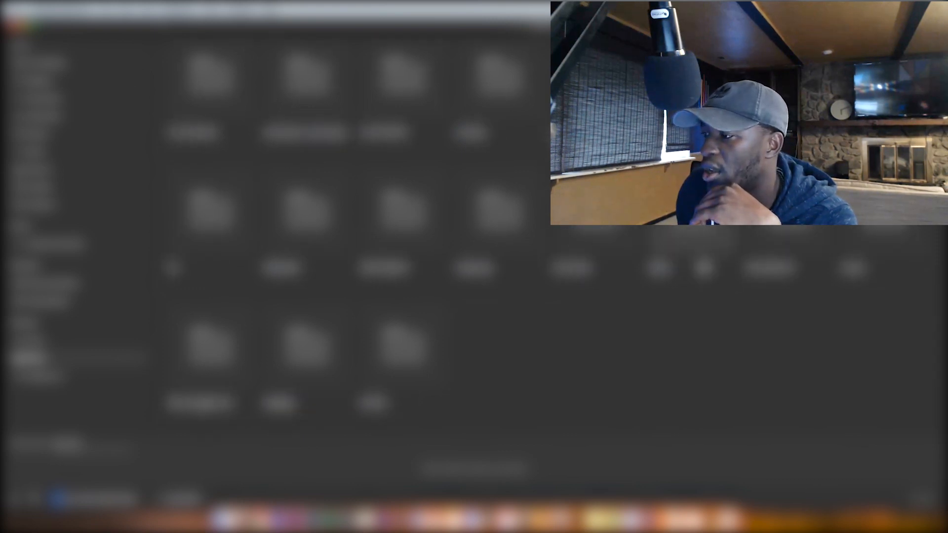
pyautogui.doubleClick(589, 228)
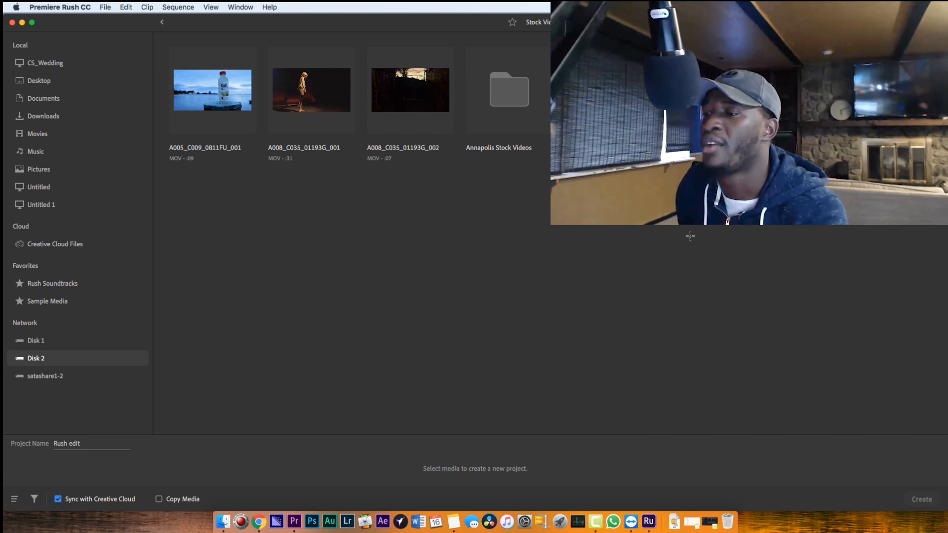
pyautogui.moveTo(690, 238); pyautogui.dragTo(160, 72)
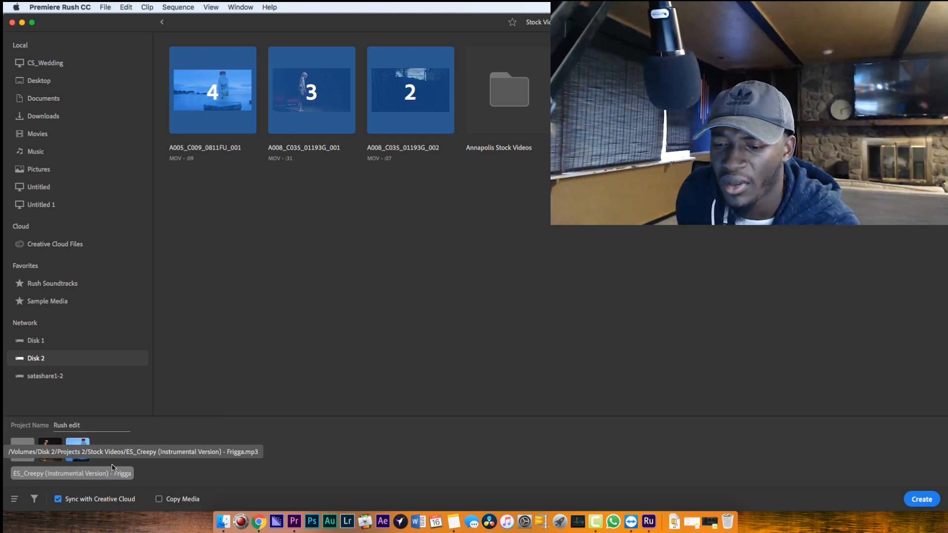
pyautogui.click(921, 500)
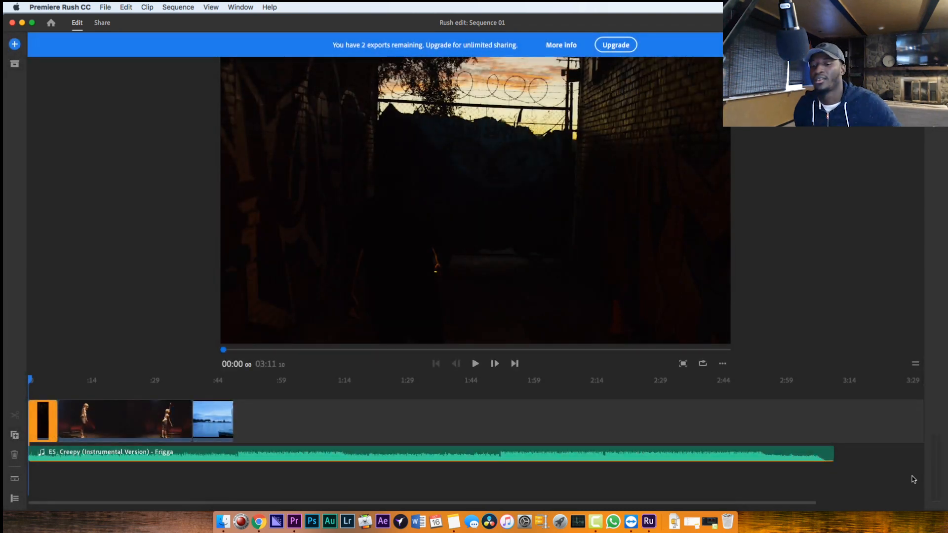
# Step: Preview the start of the sequence, glance at the sharing view, and scrub the playhead to about 24 seconds
pyautogui.click(478, 367)
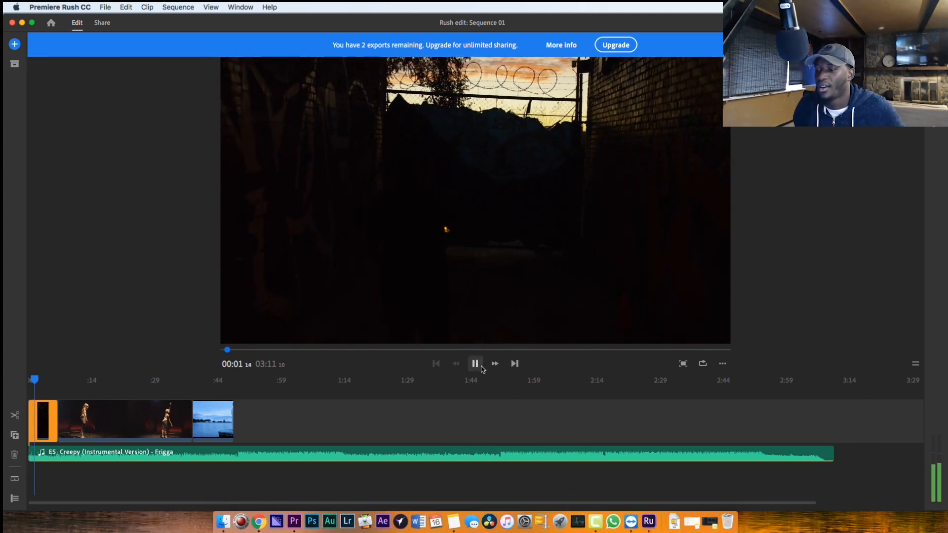
pyautogui.click(475, 364)
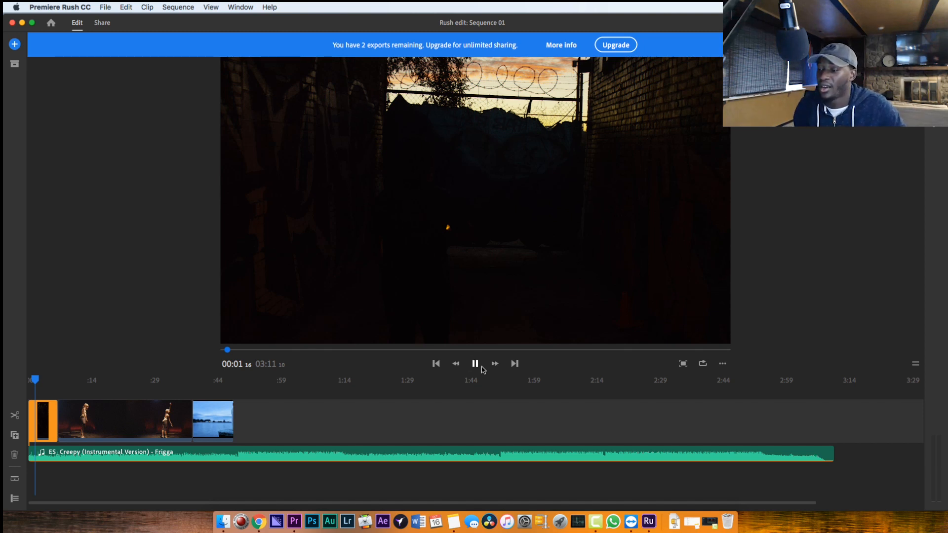
pyautogui.click(482, 367)
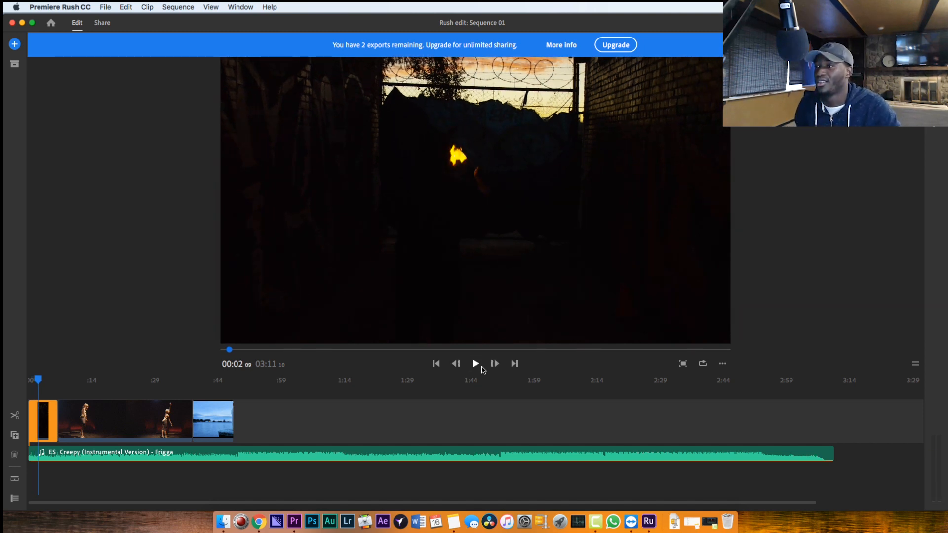
pyautogui.click(103, 22)
pyautogui.click(77, 23)
pyautogui.click(48, 380)
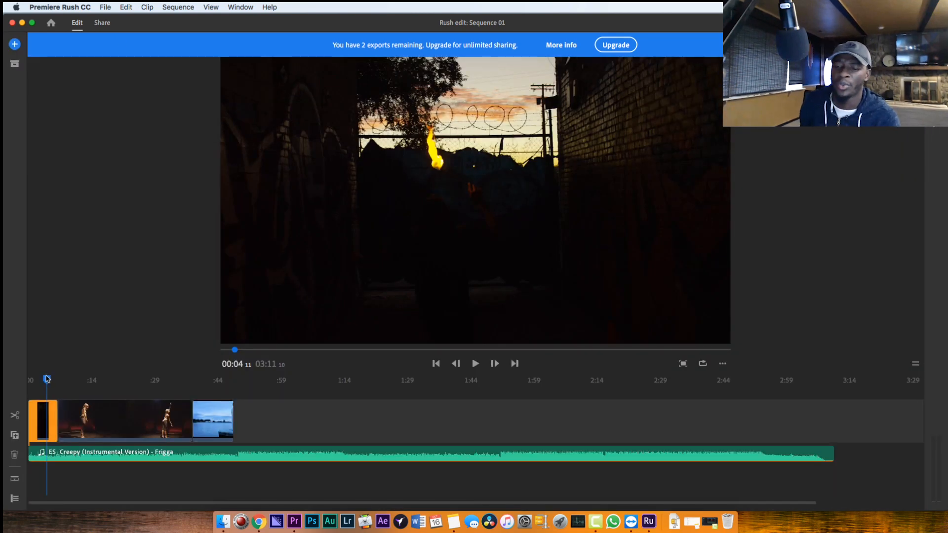
pyautogui.moveTo(47, 379); pyautogui.dragTo(131, 370)
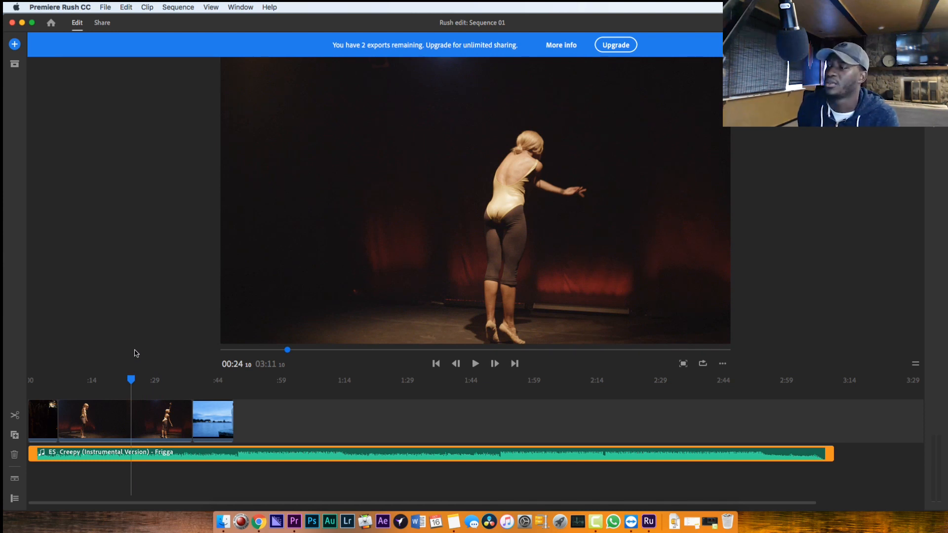
# Step: Show the project assets and import the clips of the Annapolis Stock Videos folder from Finder into them
pyautogui.click(14, 67)
pyautogui.click(14, 68)
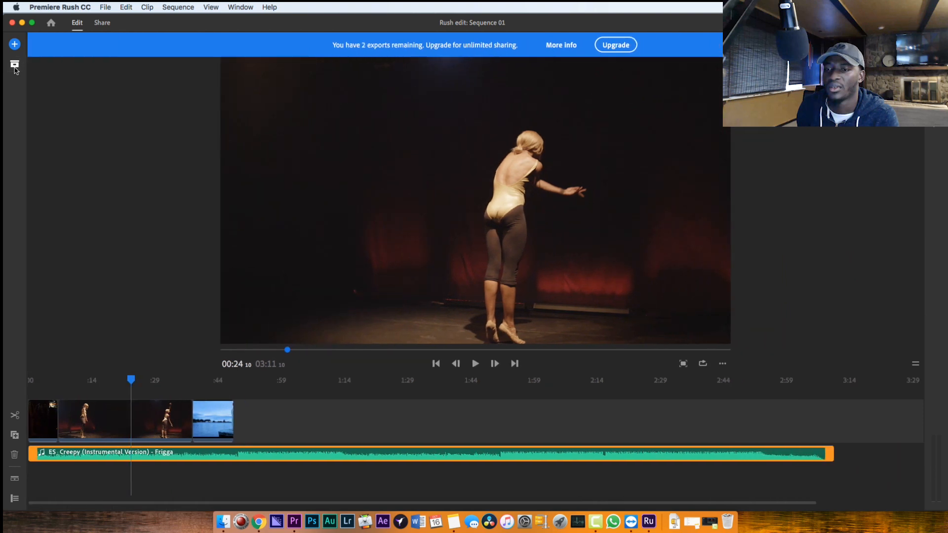
pyautogui.click(15, 67)
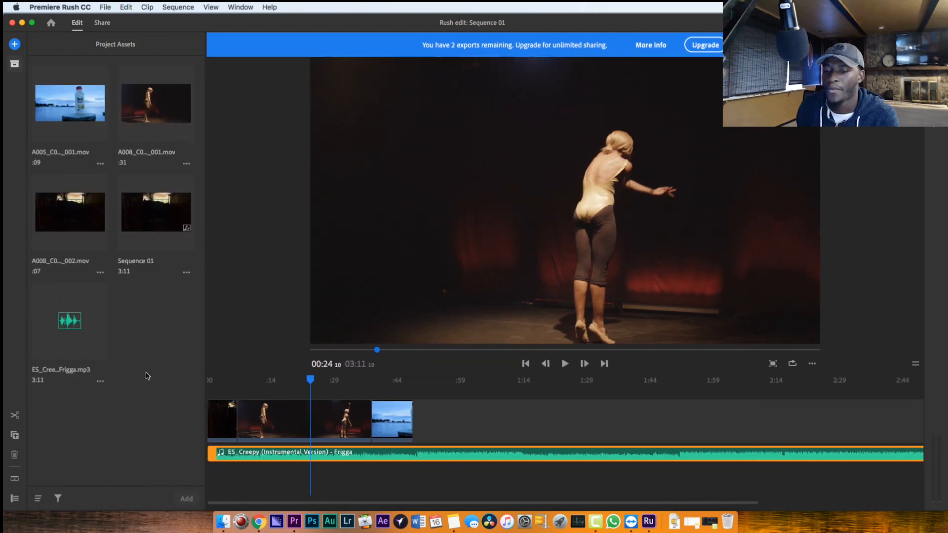
pyautogui.click(223, 521)
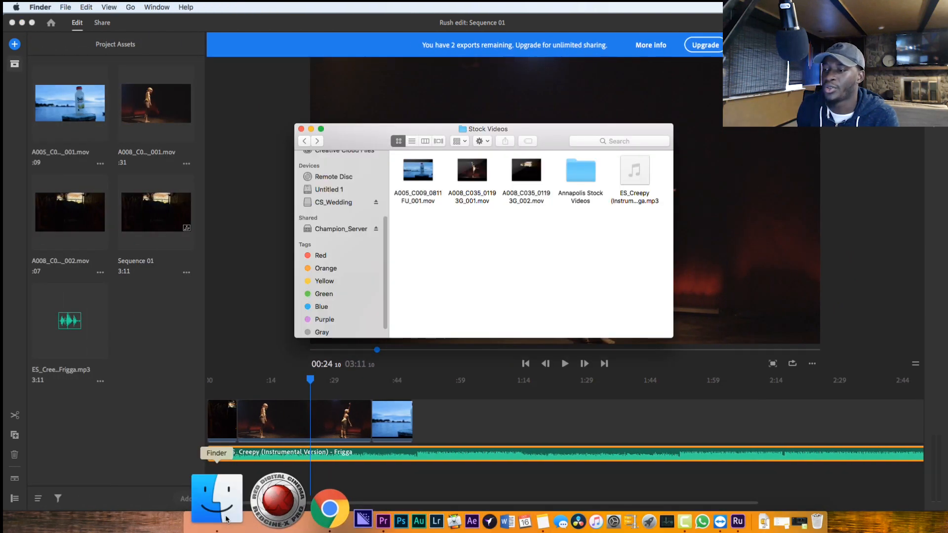
pyautogui.doubleClick(579, 168)
pyautogui.moveTo(635, 298); pyautogui.dragTo(145, 336)
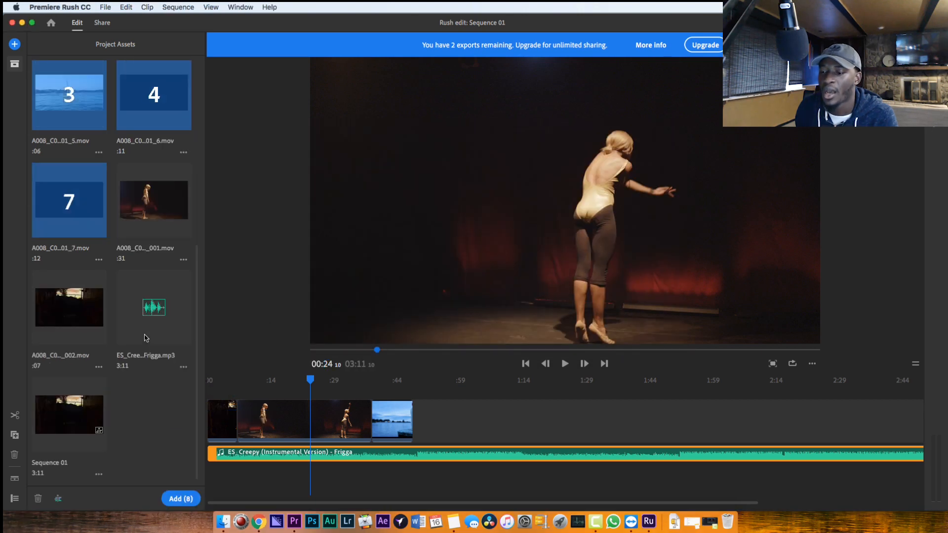
# Step: Deselect the boat and harbour clips among the newly imported project assets, keeping the clip ending in _6 selected
pyautogui.click(91, 138)
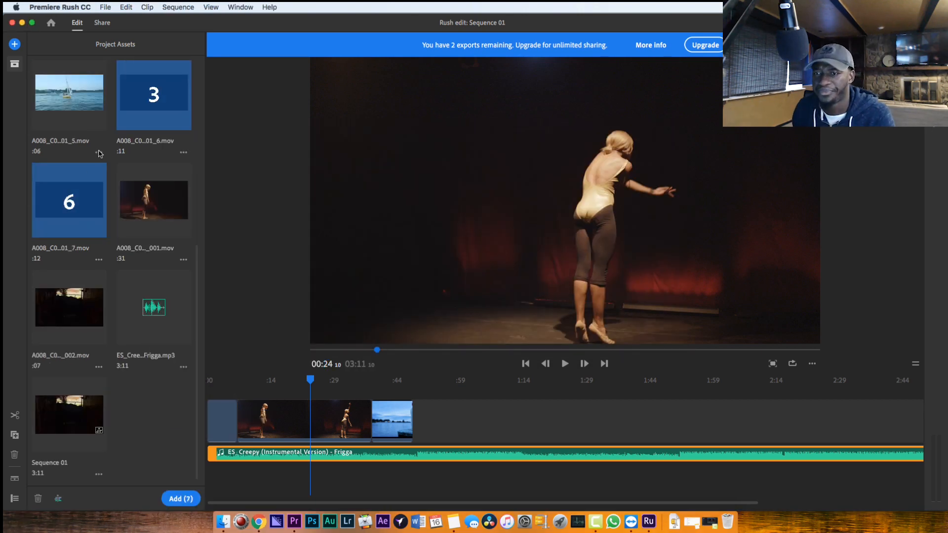
pyautogui.scroll(5, 152, 300)
pyautogui.click(147, 319)
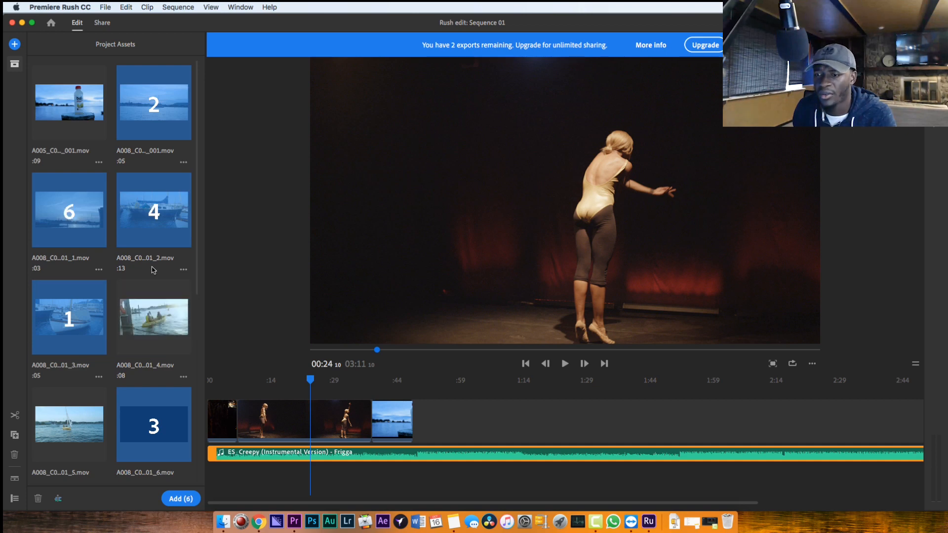
pyautogui.click(151, 243)
pyautogui.click(143, 126)
pyautogui.click(71, 216)
pyautogui.click(75, 319)
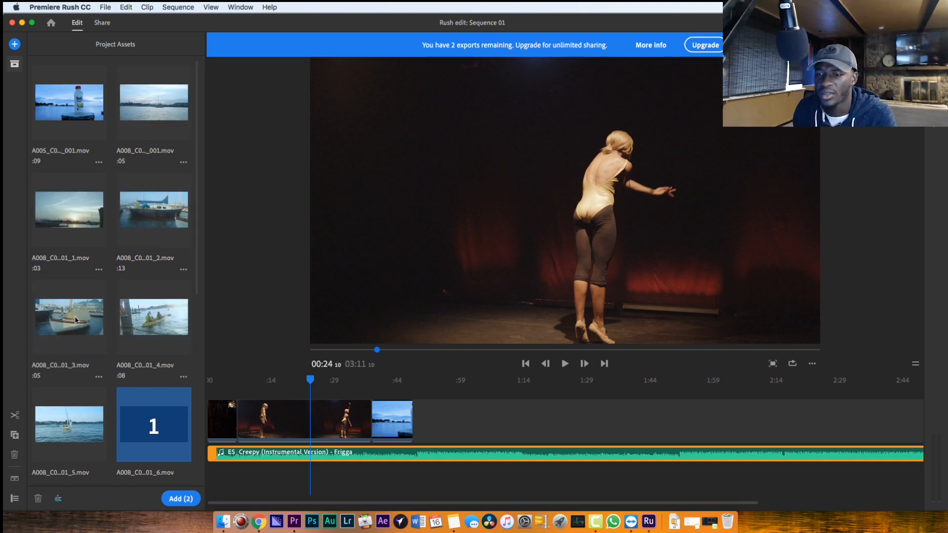
# Step: Try to create a new sequence from the clip A008_C016_0822M7_001_6, then cancel it
pyautogui.click(148, 424)
pyautogui.click(149, 423)
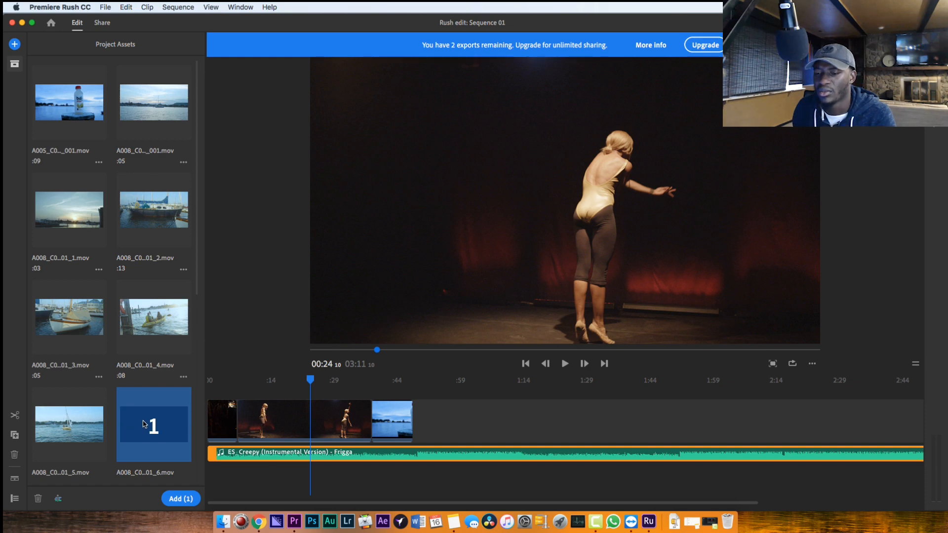
pyautogui.click(59, 498)
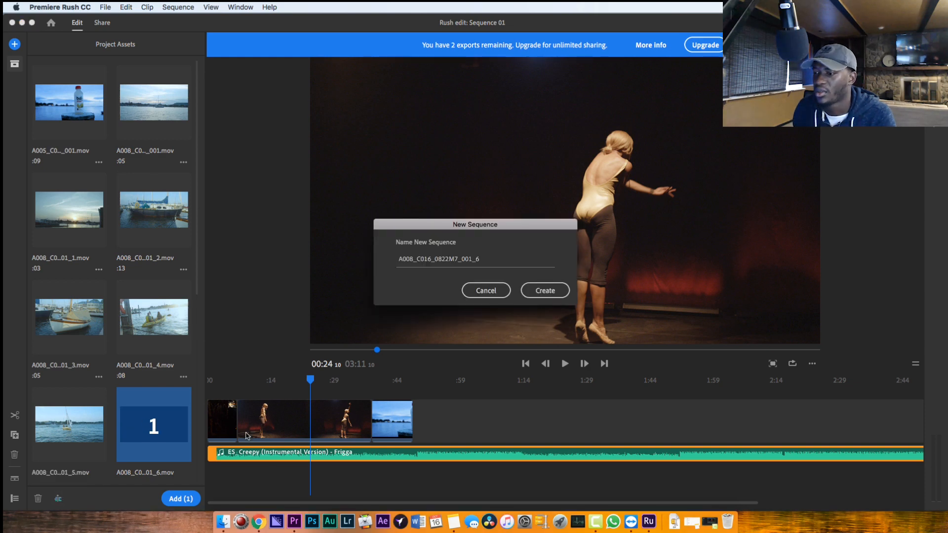
pyautogui.click(484, 291)
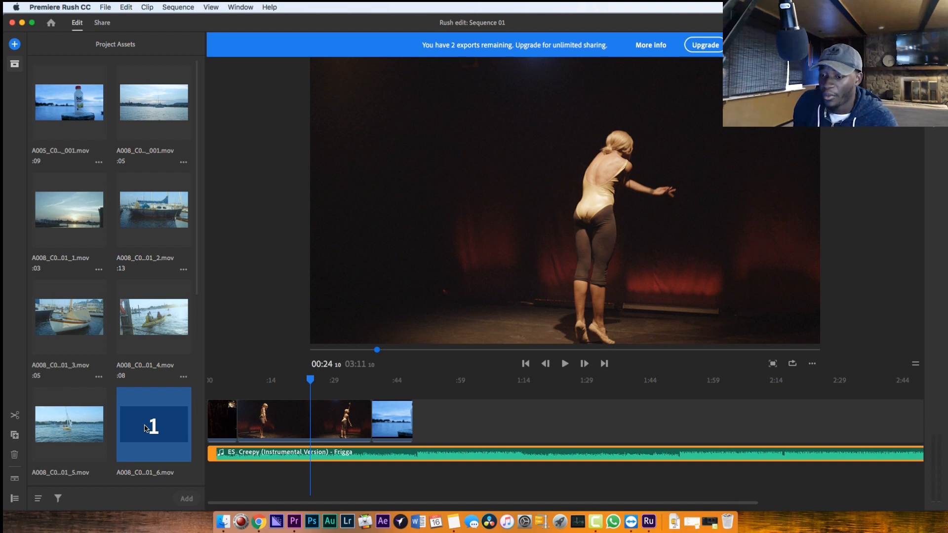
# Step: Append the imported A008 clips ending in _6, _4 and _1 and the 5-second _001 clip to the end of the sequence
pyautogui.moveTo(145, 416); pyautogui.dragTo(420, 423)
pyautogui.moveTo(148, 321); pyautogui.dragTo(464, 428)
pyautogui.moveTo(90, 220); pyautogui.dragTo(506, 419)
pyautogui.moveTo(133, 112); pyautogui.dragTo(513, 418)
# Step: Play back a few seconds of the dancer clip from near its beginning, then pause
pyautogui.click(397, 386)
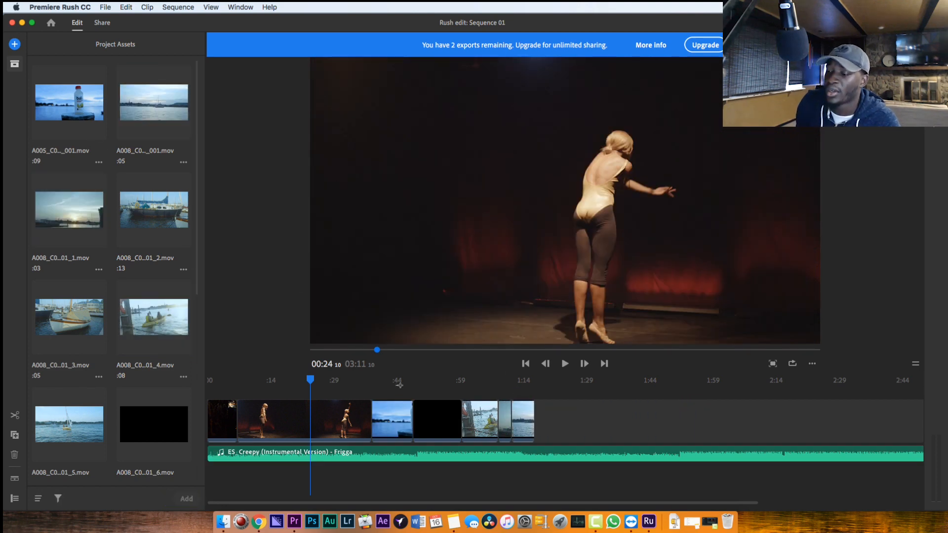
pyautogui.moveTo(310, 380); pyautogui.dragTo(241, 378)
pyautogui.press('space')
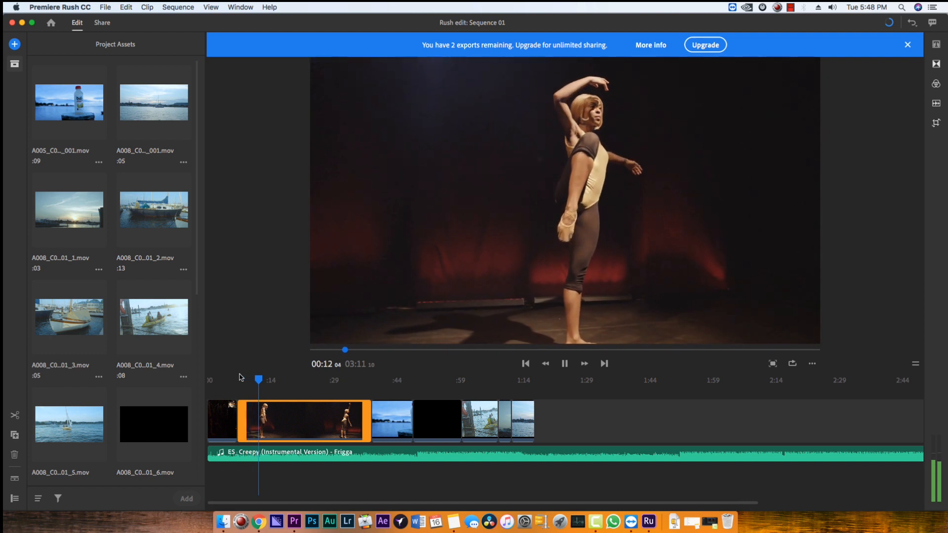
pyautogui.press('space')
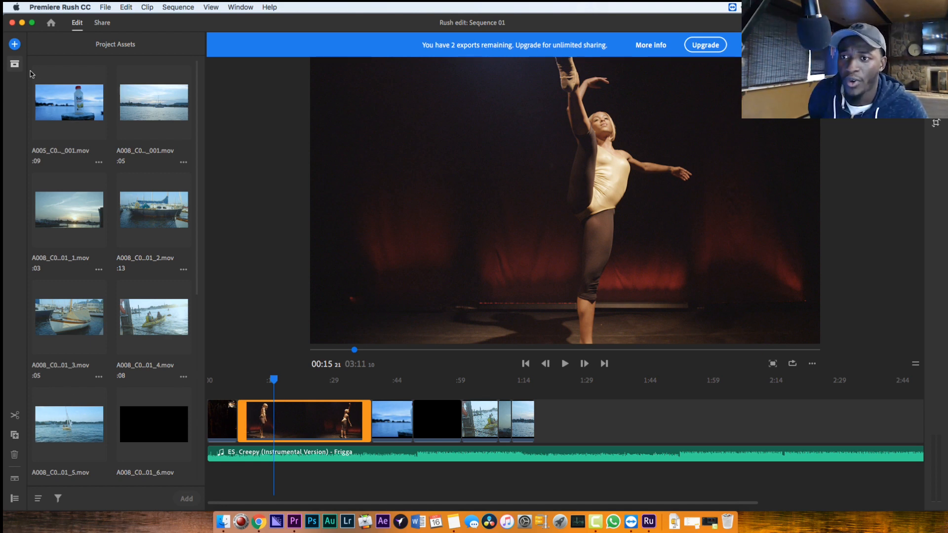
# Step: Hide the project assets, select the dancer clip in the timeline and scrub through it to about 28 seconds
pyautogui.click(14, 63)
pyautogui.click(111, 421)
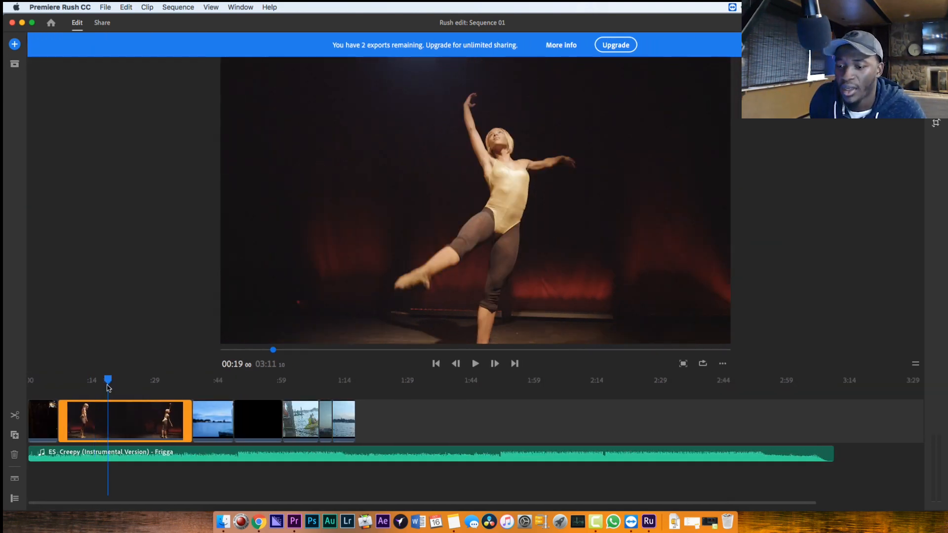
pyautogui.moveTo(107, 379)
pyautogui.mouseDown()
pyautogui.moveTo(85, 380)
pyautogui.moveTo(96, 380)
pyautogui.mouseUp()
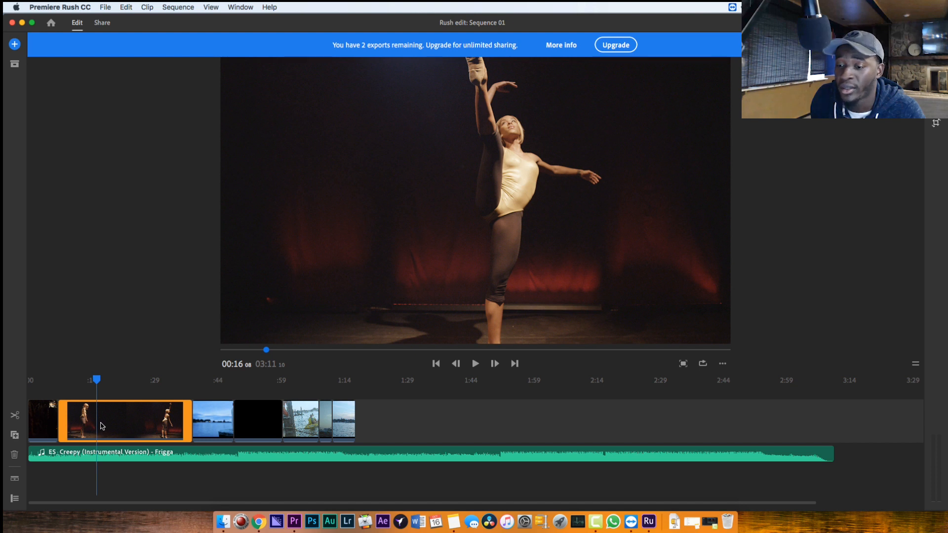
pyautogui.click(213, 423)
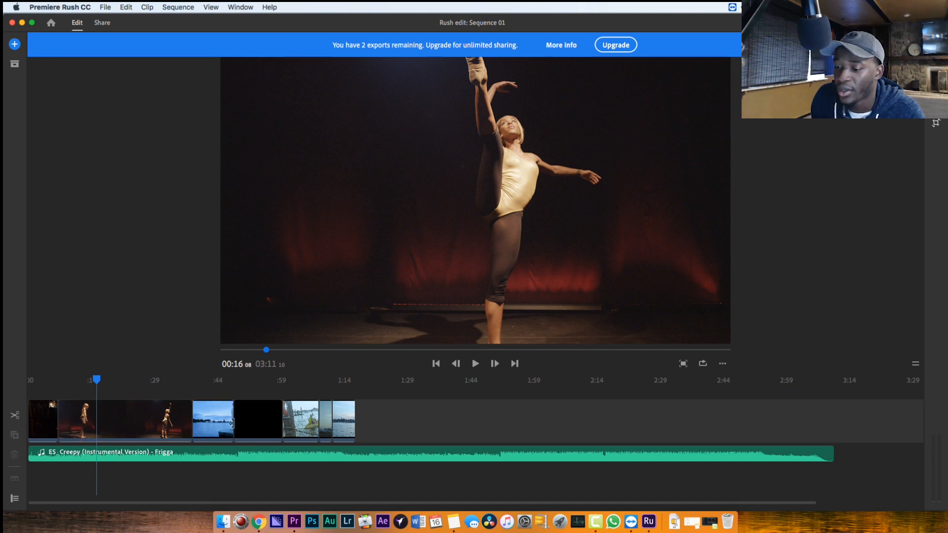
pyautogui.click(151, 416)
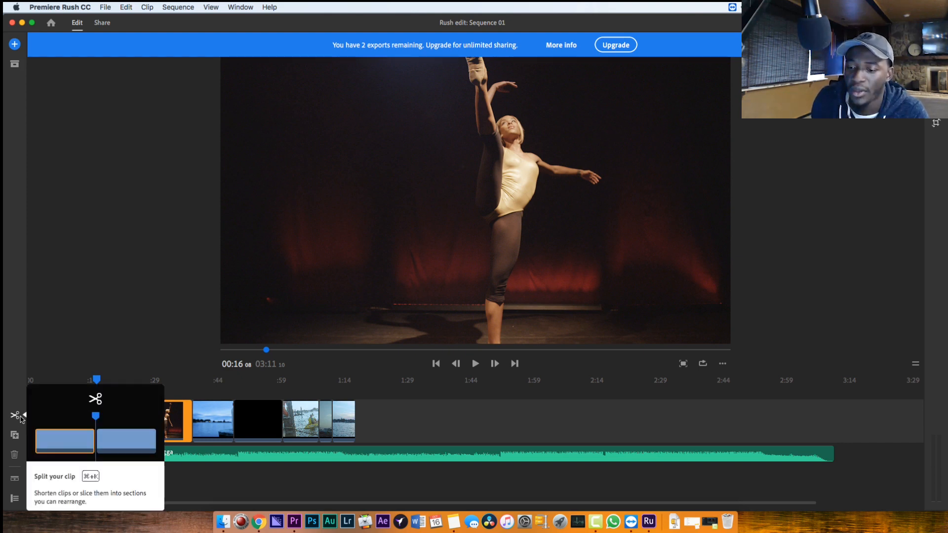
pyautogui.moveTo(99, 381); pyautogui.dragTo(148, 396)
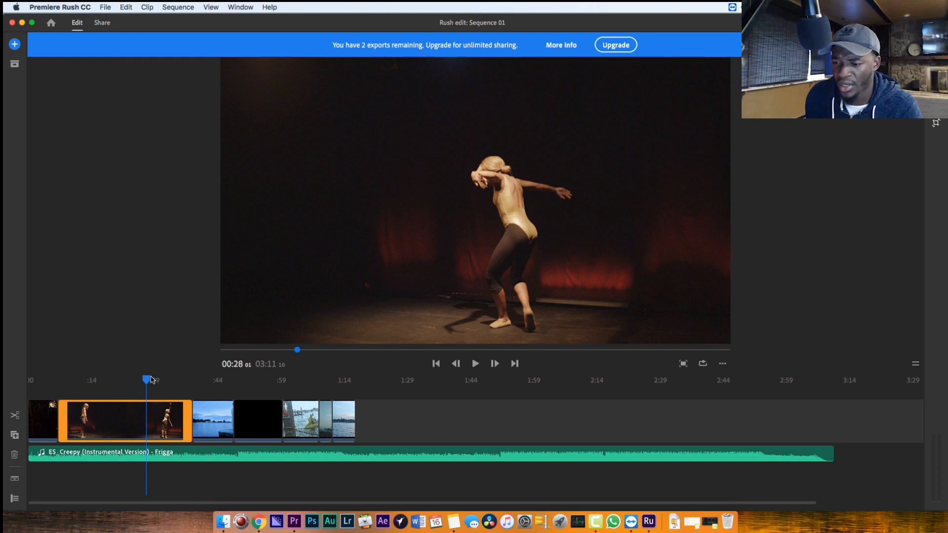
# Step: Find the start of the kayak clip and split the music track there, at about 49 seconds
pyautogui.moveTo(151, 379); pyautogui.dragTo(236, 392)
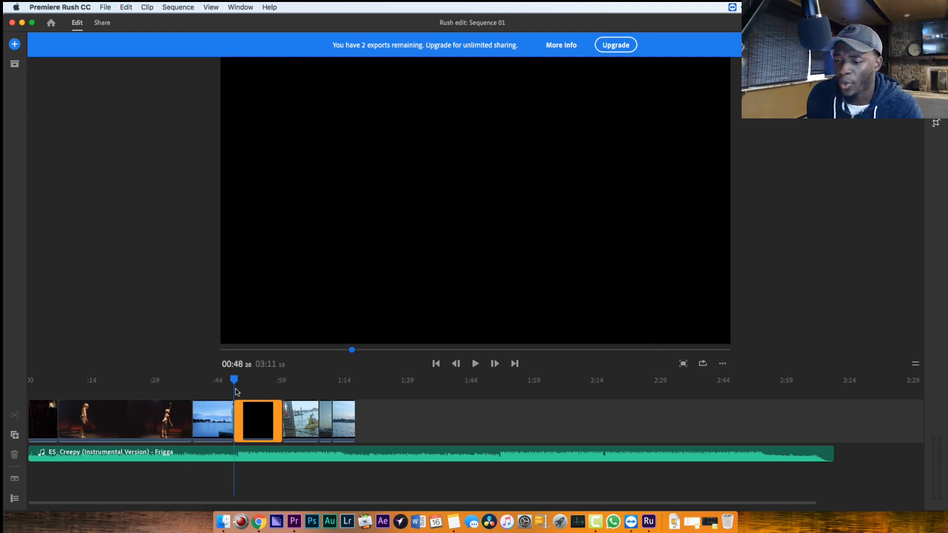
pyautogui.press('space')
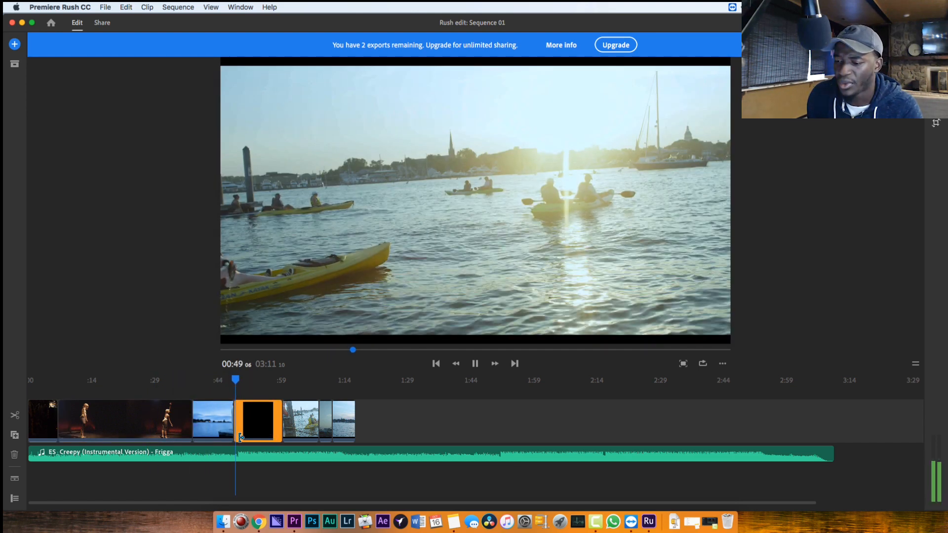
pyautogui.press('space')
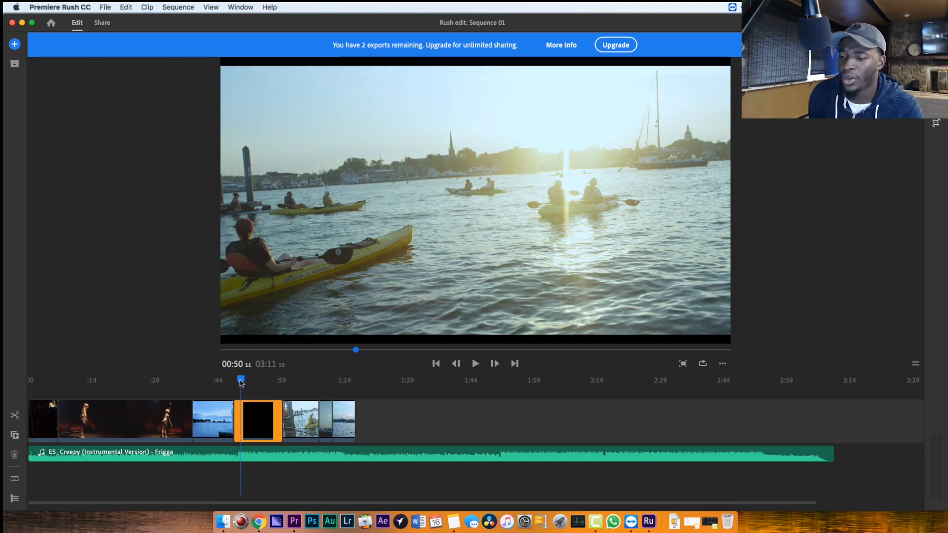
pyautogui.moveTo(241, 381); pyautogui.dragTo(235, 384)
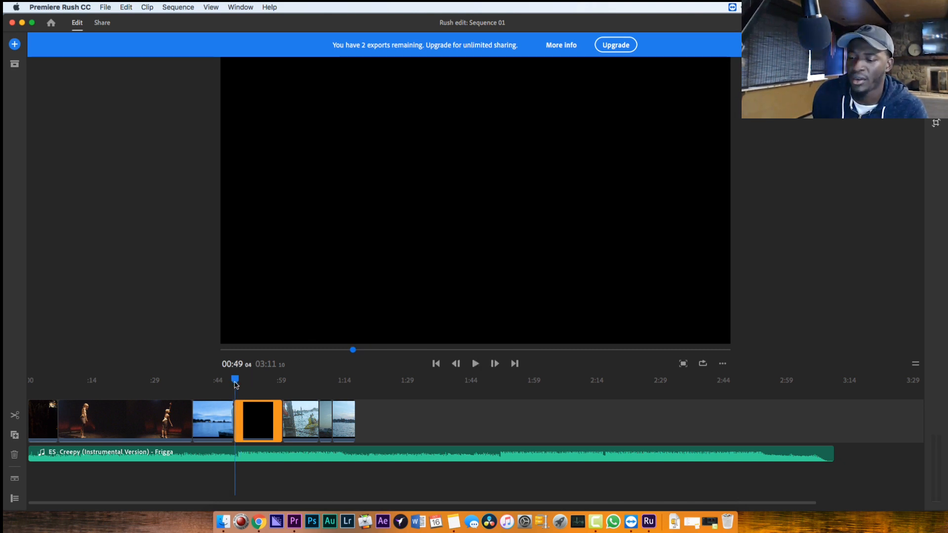
pyautogui.click(236, 383)
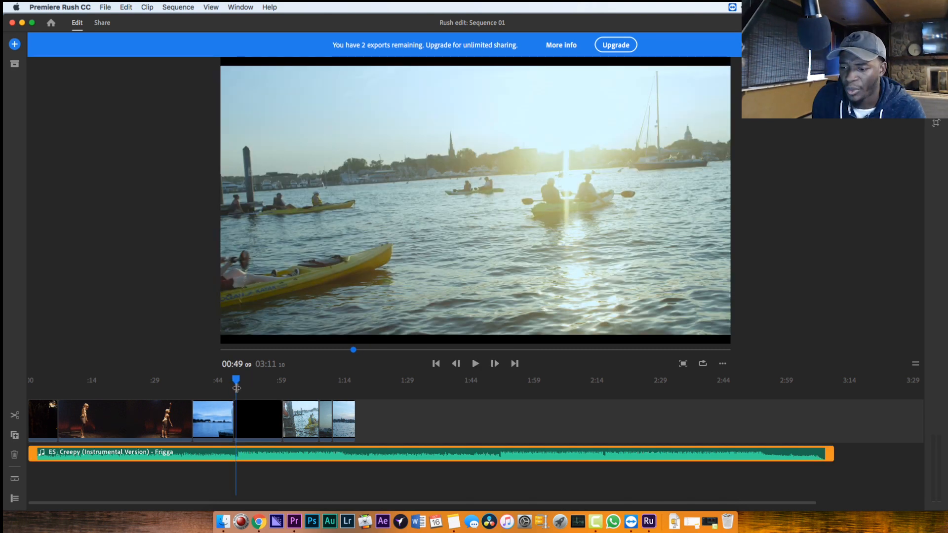
pyautogui.click(14, 418)
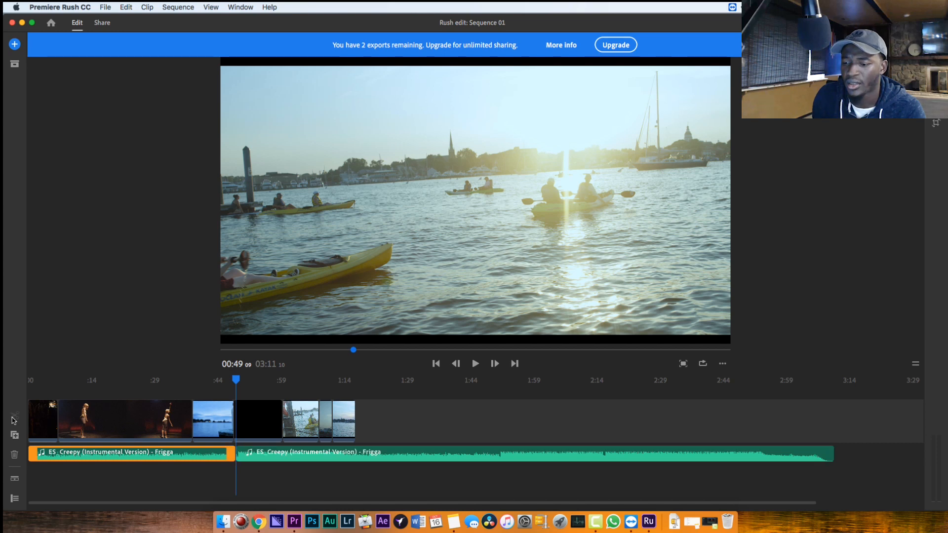
# Step: Delete the music section before the split and move the remaining music to the start of the timeline
pyautogui.click(195, 454)
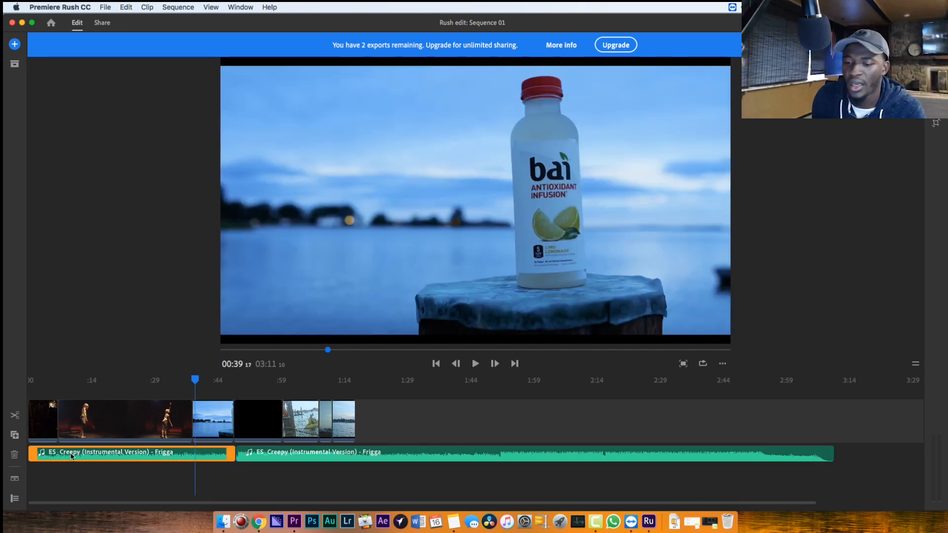
pyautogui.click(15, 455)
pyautogui.moveTo(498, 455); pyautogui.dragTo(256, 448)
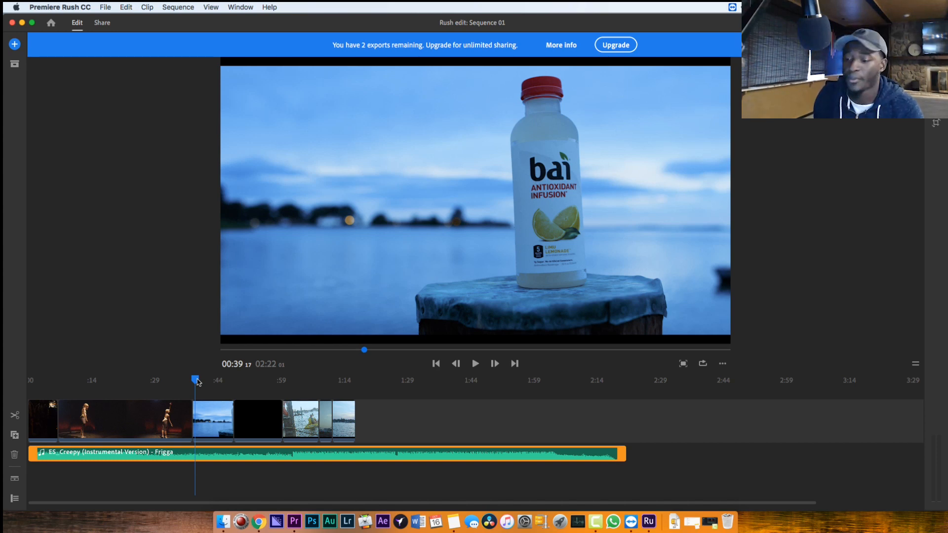
# Step: Play back the first few seconds of the sequence with the repositioned music, then pause
pyautogui.moveTo(197, 381); pyautogui.dragTo(31, 385)
pyautogui.press('space')
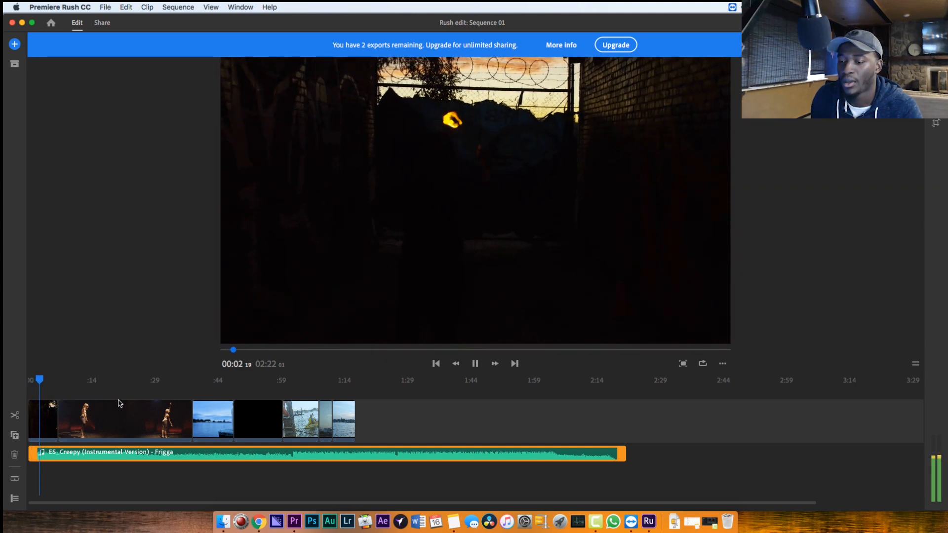
pyautogui.press('space')
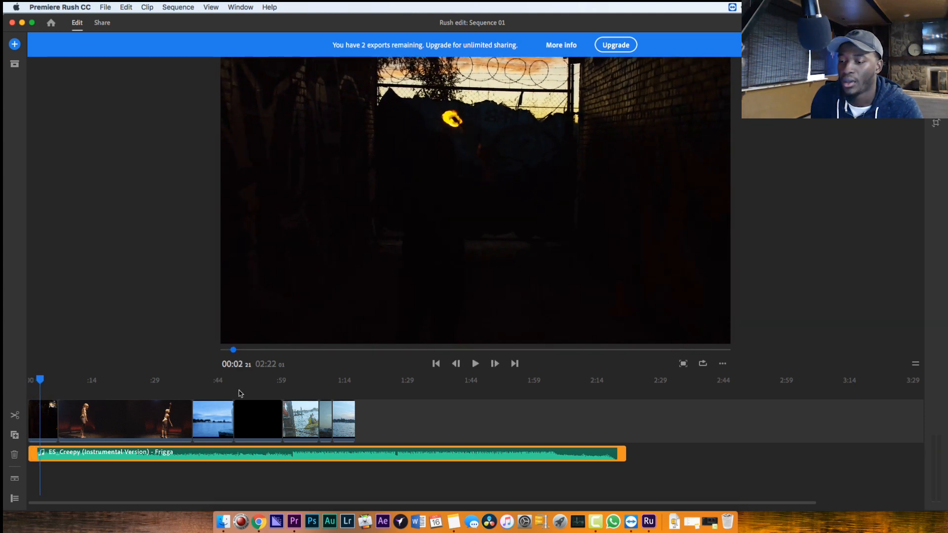
# Step: Move the sunset harbour clip to the beginning of the sequence and realign the music with the timeline start
pyautogui.click(321, 380)
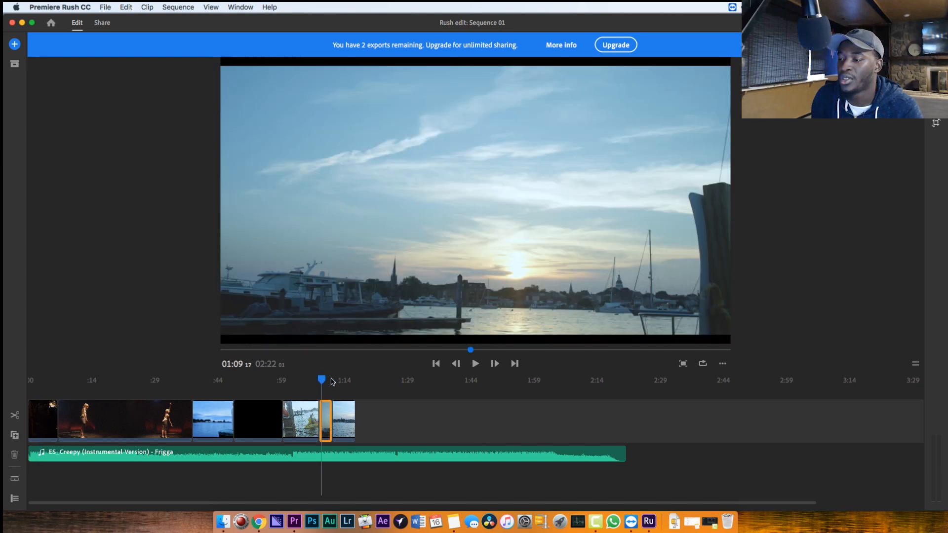
pyautogui.moveTo(324, 380)
pyautogui.mouseDown()
pyautogui.moveTo(335, 381)
pyautogui.moveTo(324, 380)
pyautogui.mouseUp()
pyautogui.moveTo(327, 414); pyautogui.dragTo(34, 430)
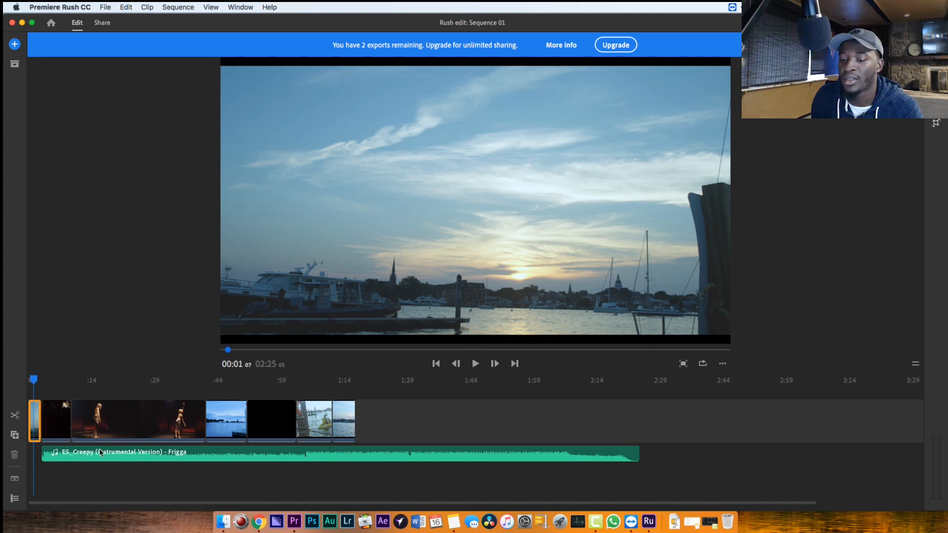
pyautogui.moveTo(205, 451); pyautogui.dragTo(192, 451)
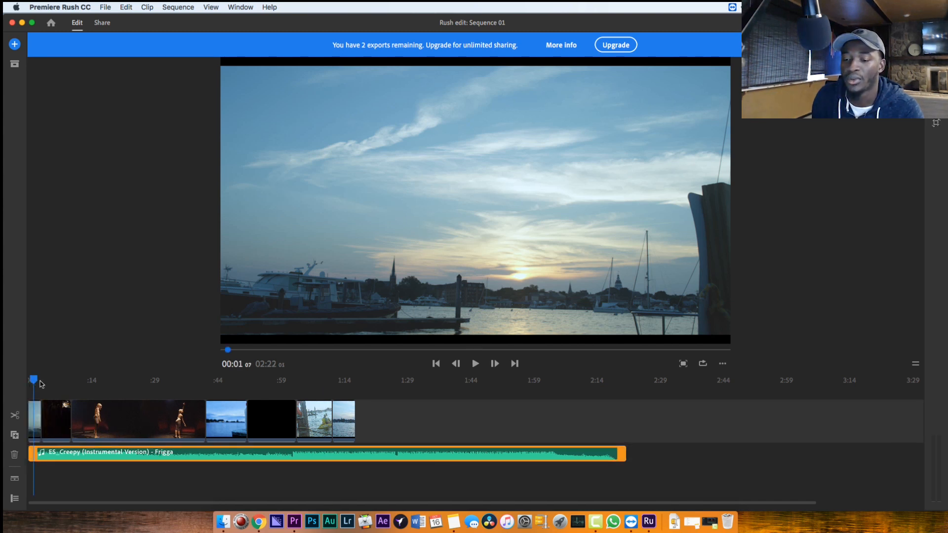
# Step: Play back the opening harbour clip into the dark alley clip, pausing at about 4 seconds
pyautogui.moveTo(33, 380); pyautogui.dragTo(21, 386)
pyautogui.press('space')
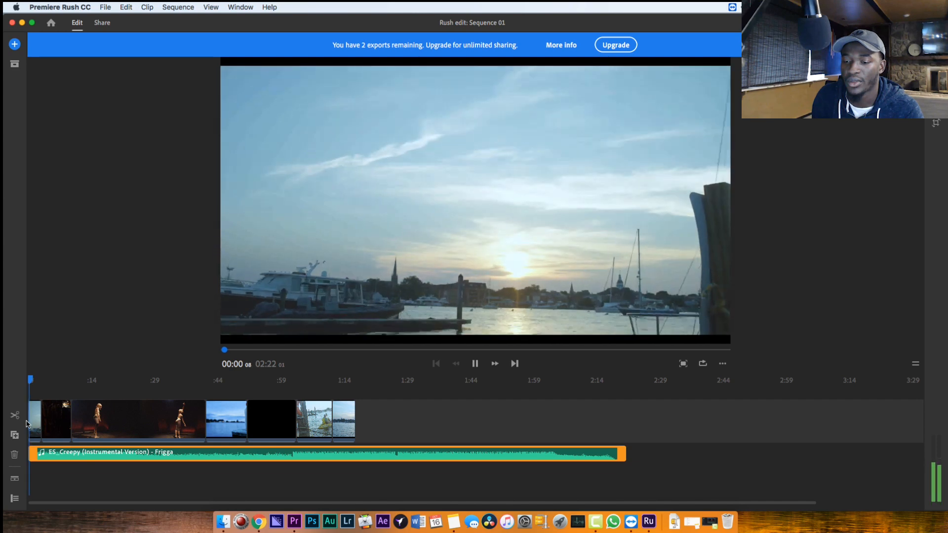
pyautogui.press('space')
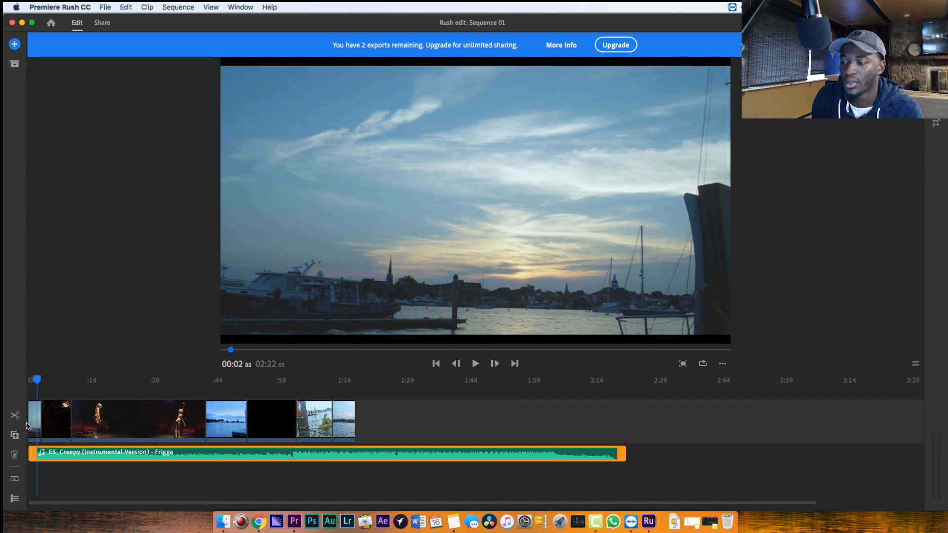
pyautogui.press('space')
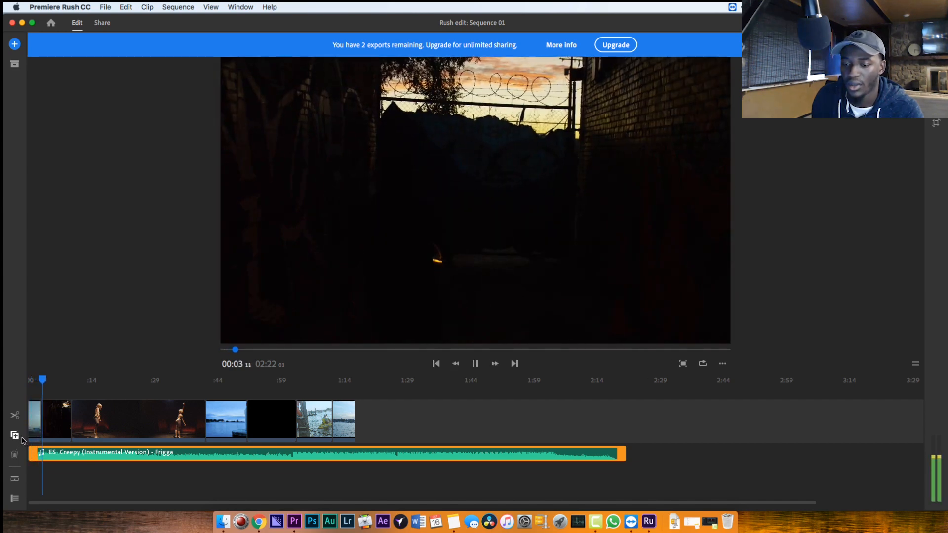
pyautogui.press('space')
# Step: Toggle the music's expanded audio view, then expand the audio of the video clips from the dark alley clip
pyautogui.click(17, 483)
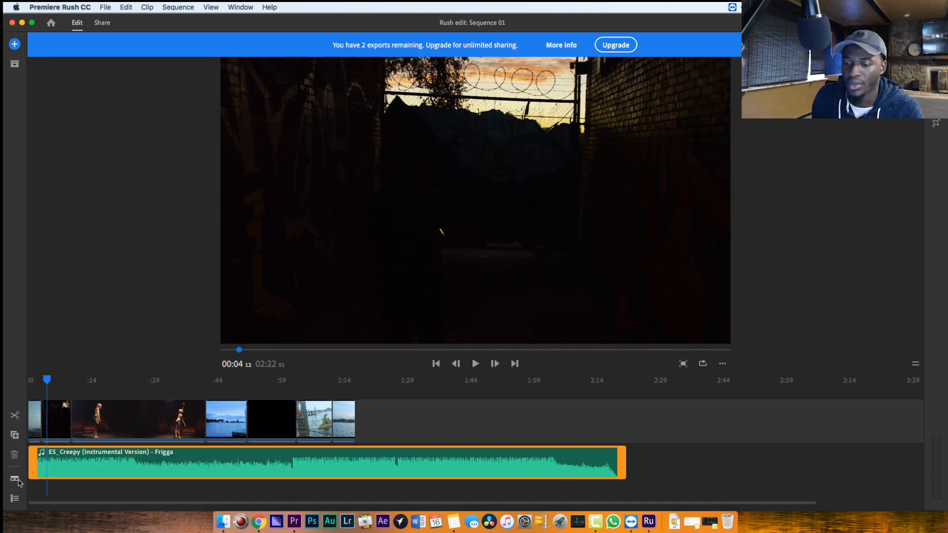
pyautogui.click(17, 482)
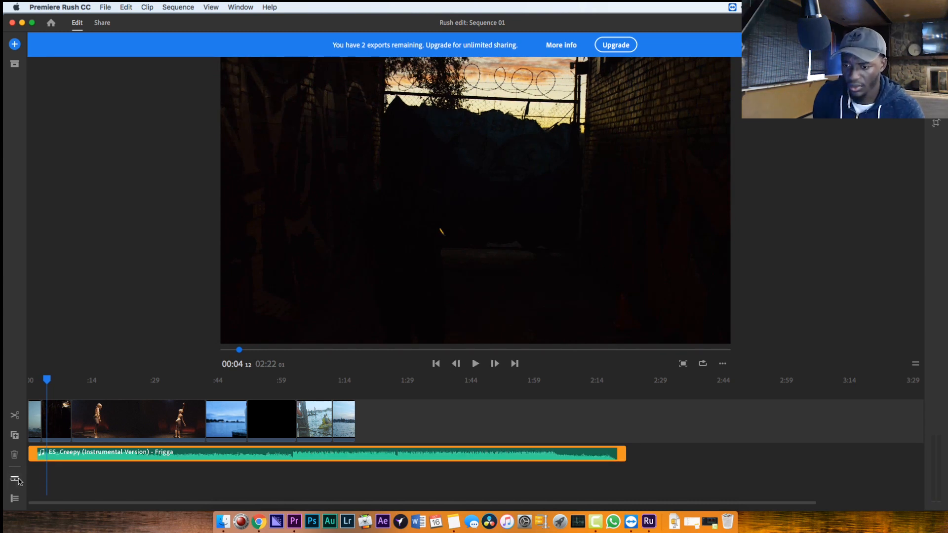
pyautogui.click(18, 482)
pyautogui.click(49, 424)
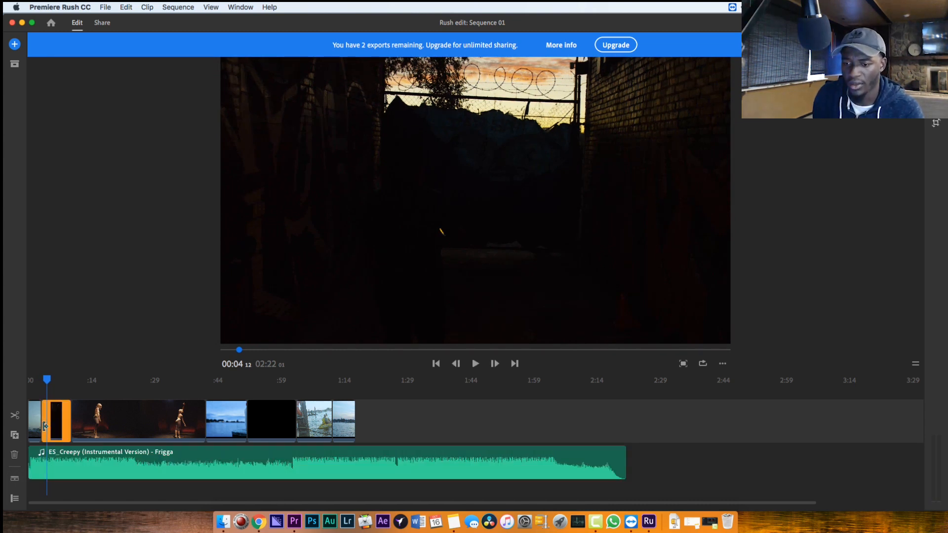
pyautogui.click(19, 482)
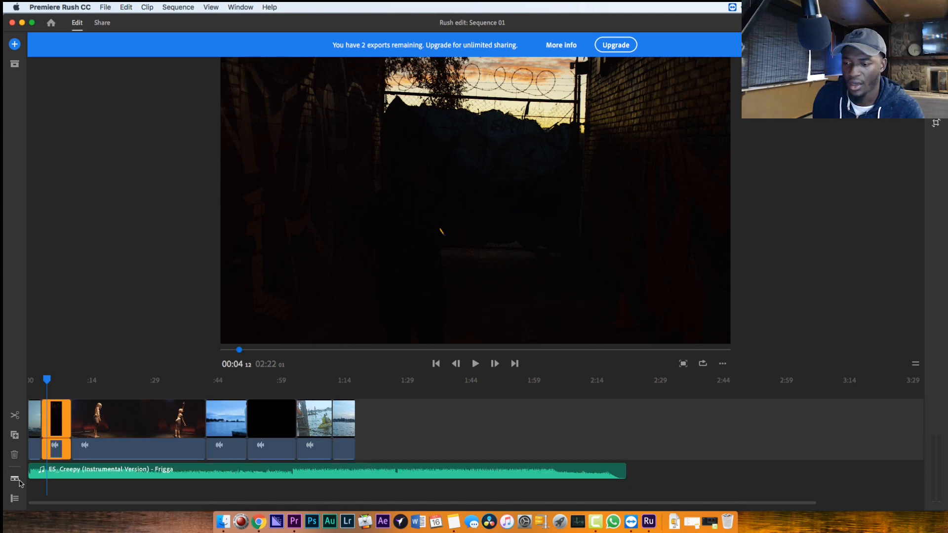
# Step: Toggle the track controls for the timeline and leave them shown
pyautogui.click(15, 499)
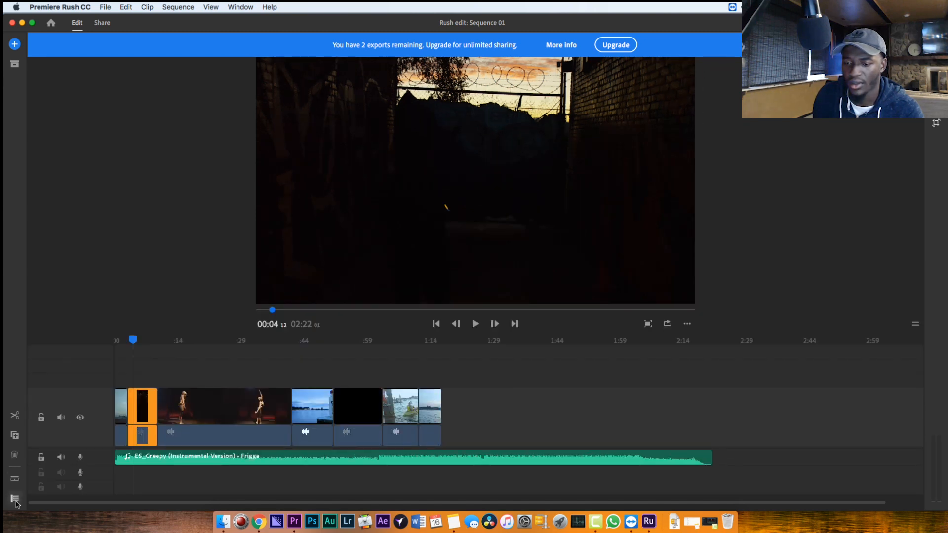
pyautogui.click(15, 499)
pyautogui.click(15, 499)
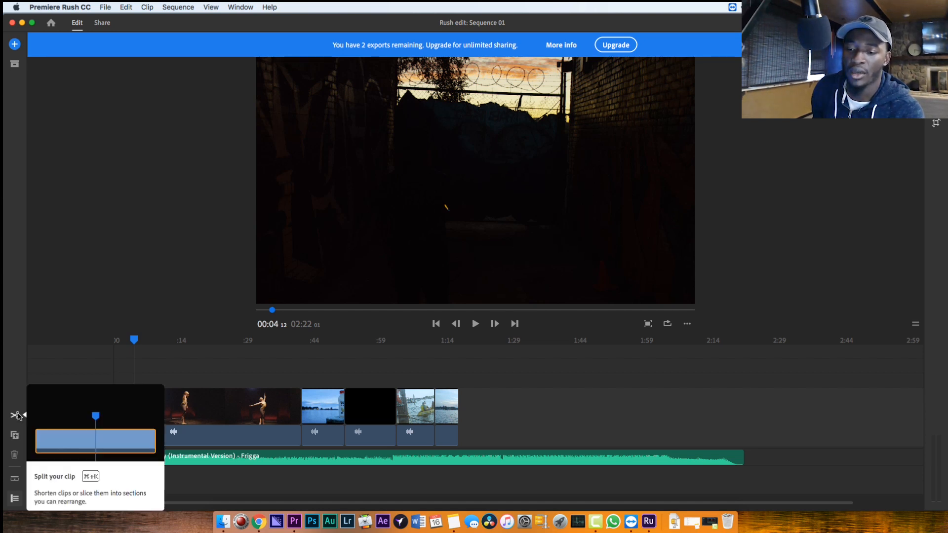
# Step: Play the opening harbour clip from the start and trim its end to about 2 seconds
pyautogui.moveTo(134, 341); pyautogui.dragTo(113, 340)
pyautogui.press('super+equal')
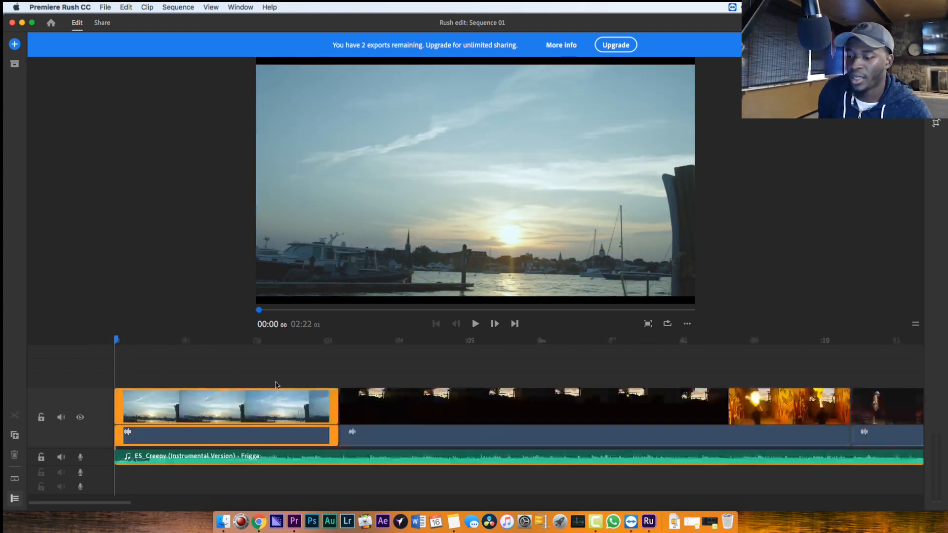
pyautogui.press('space')
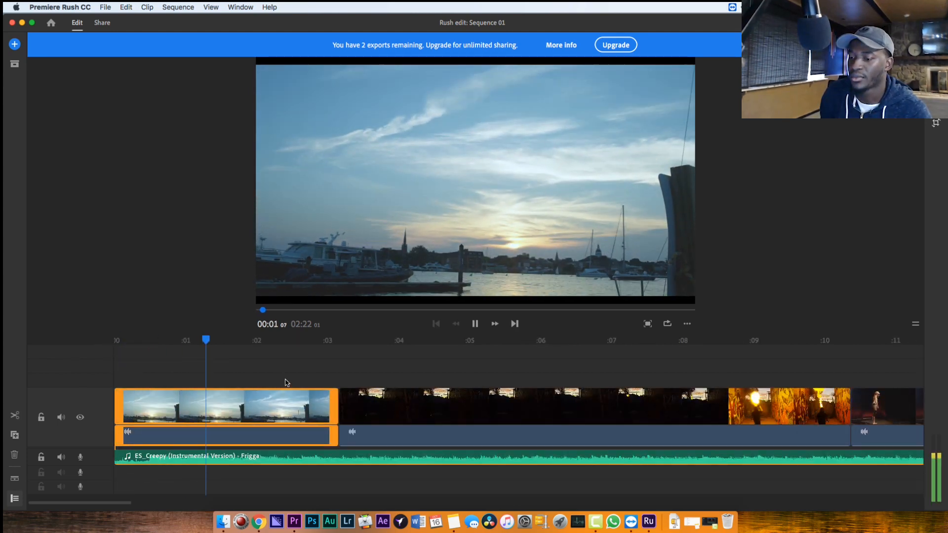
pyautogui.press('space')
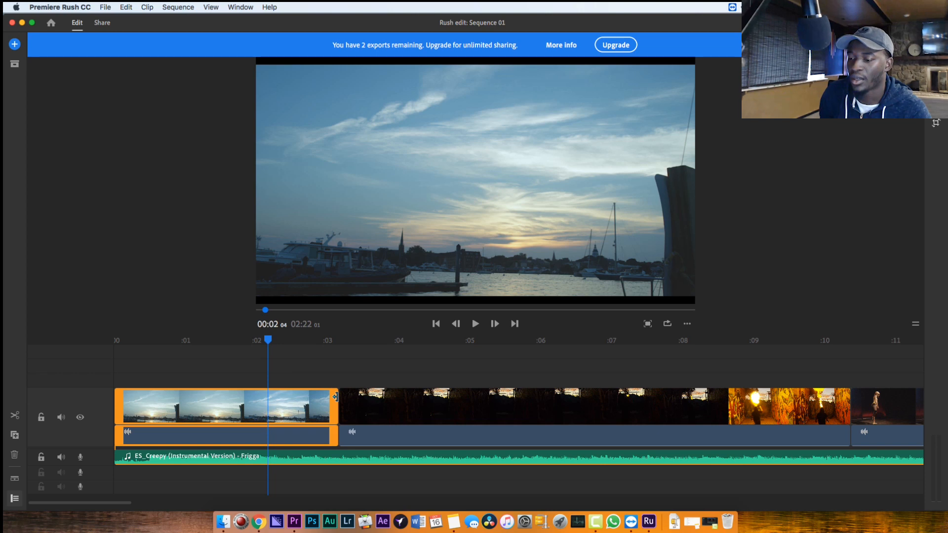
pyautogui.moveTo(336, 396); pyautogui.dragTo(267, 403)
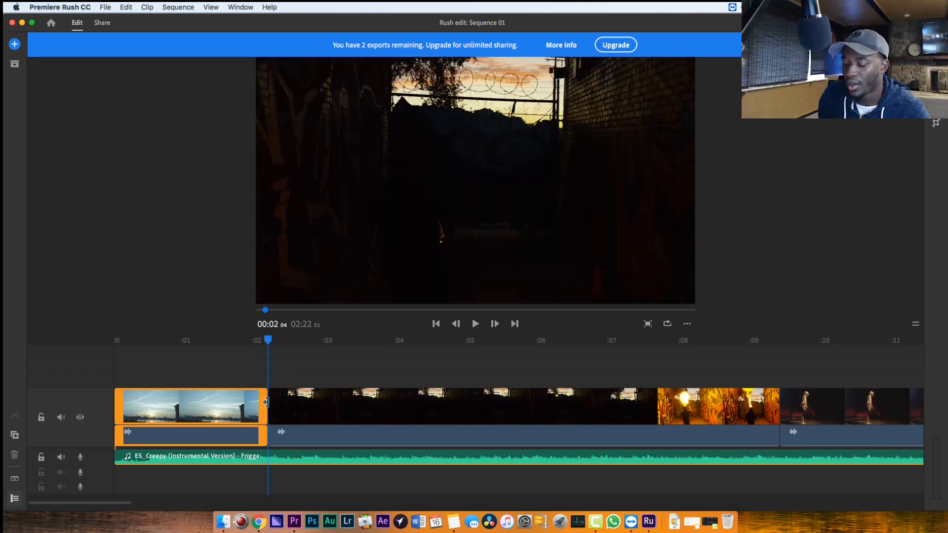
# Step: Select the bottle clip after the dancer clip and delete it from the sequence
pyautogui.press('-')
pyautogui.press('-')
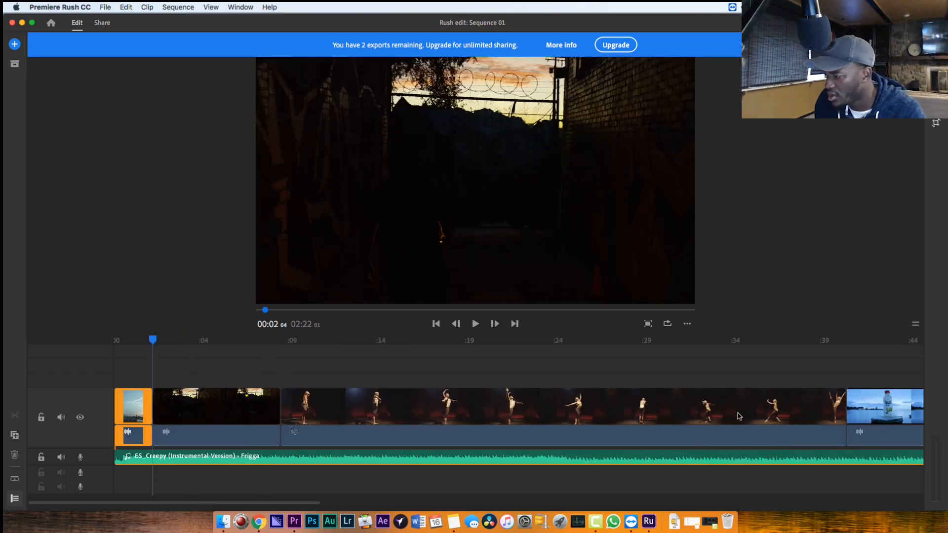
pyautogui.press('-')
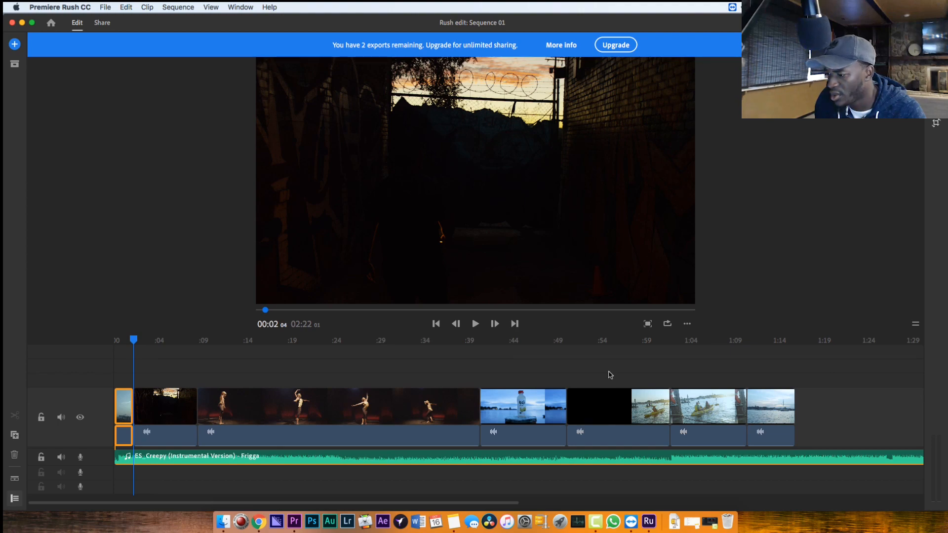
pyautogui.moveTo(609, 373); pyautogui.dragTo(518, 386)
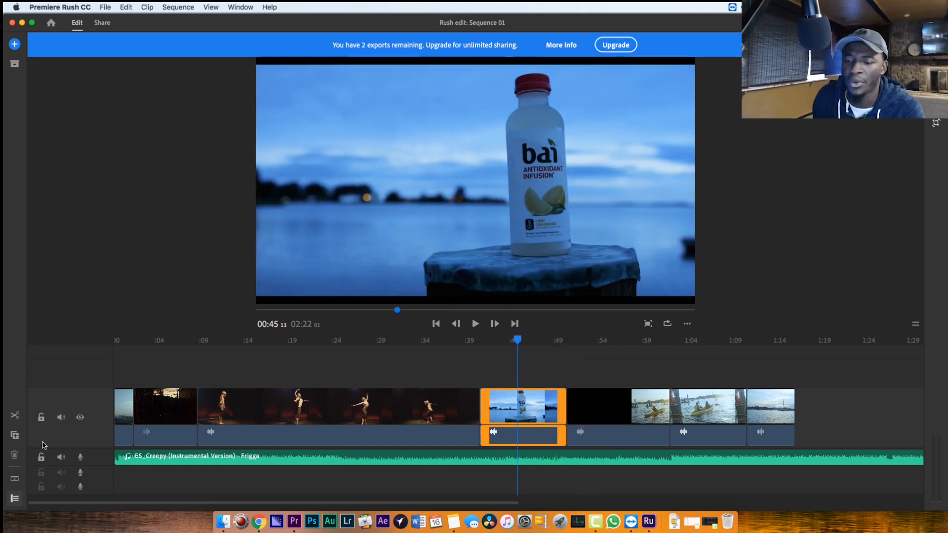
pyautogui.click(16, 459)
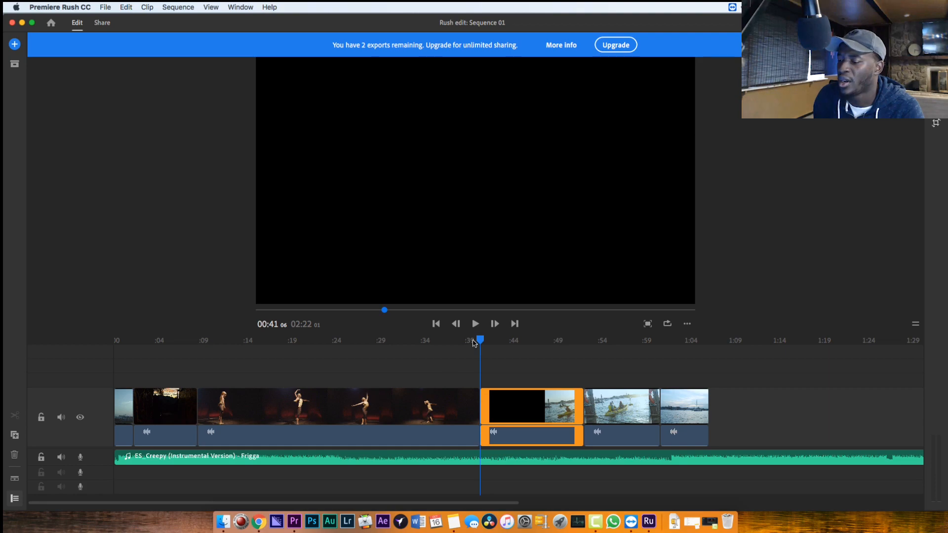
# Step: Trim the kayak clip following the dancer clip to about 2 seconds, move it behind the opening harbour clip and play the opening
pyautogui.moveTo(474, 343); pyautogui.dragTo(503, 343)
pyautogui.press('space')
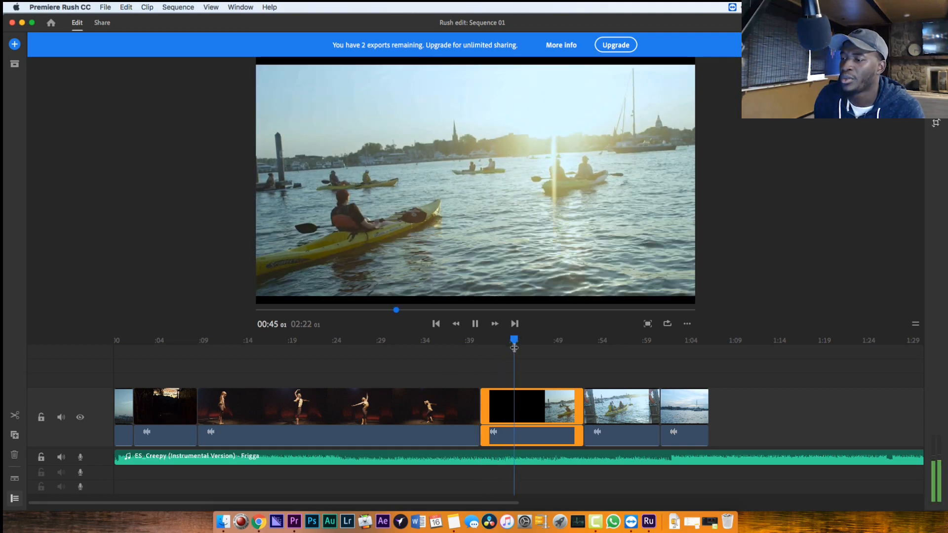
pyautogui.moveTo(581, 407); pyautogui.dragTo(146, 404)
pyautogui.click(128, 369)
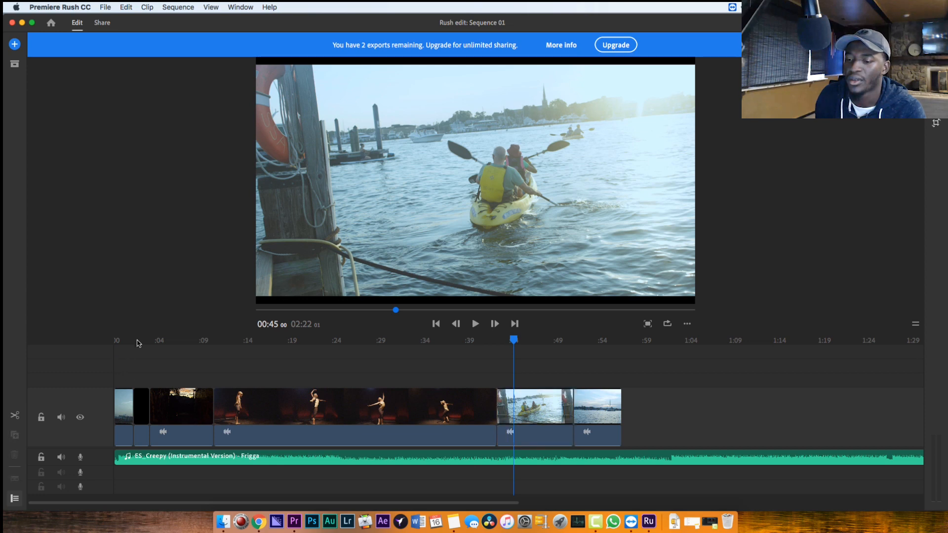
pyautogui.moveTo(138, 344); pyautogui.dragTo(100, 349)
pyautogui.press('space')
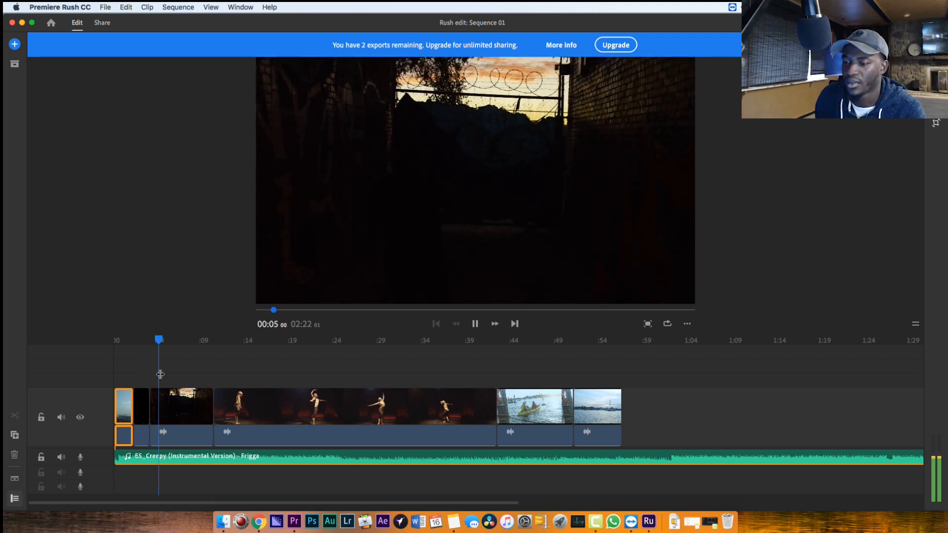
pyautogui.click(163, 343)
# Step: Move the remaining kayak clip to third place, behind the other kayak clip, and trim it to about 1 second
pyautogui.click(532, 342)
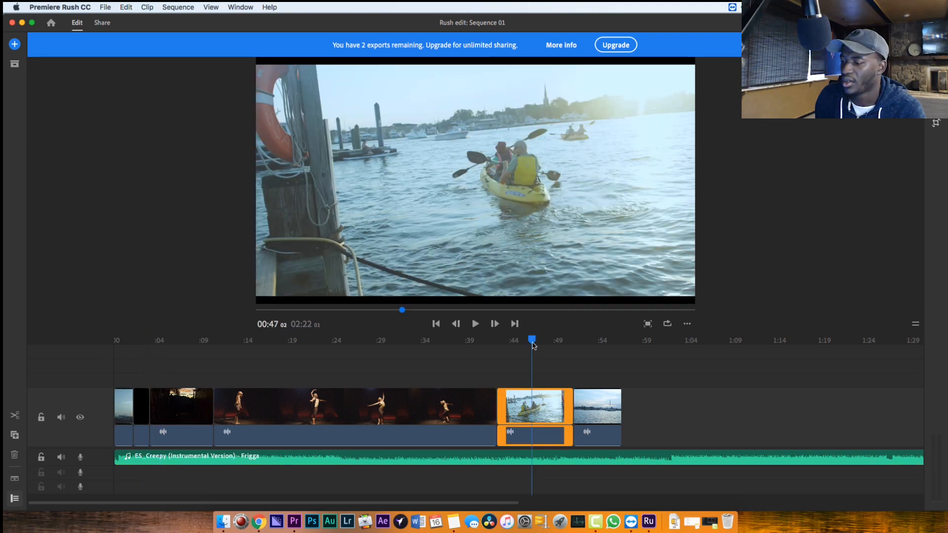
pyautogui.moveTo(530, 342)
pyautogui.mouseDown()
pyautogui.moveTo(512, 341)
pyautogui.moveTo(522, 341)
pyautogui.mouseUp()
pyautogui.moveTo(500, 406); pyautogui.dragTo(164, 414)
pyautogui.click(149, 366)
pyautogui.press('space')
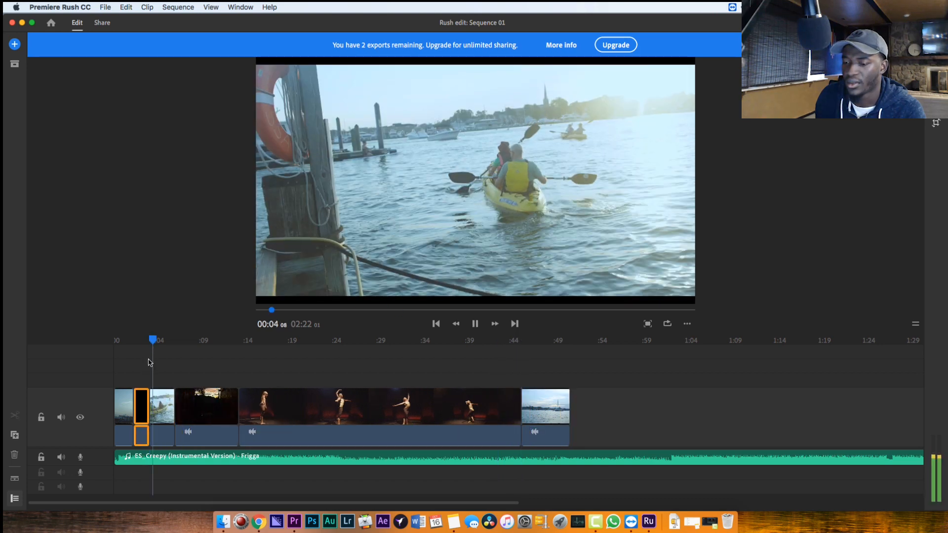
pyautogui.click(176, 406)
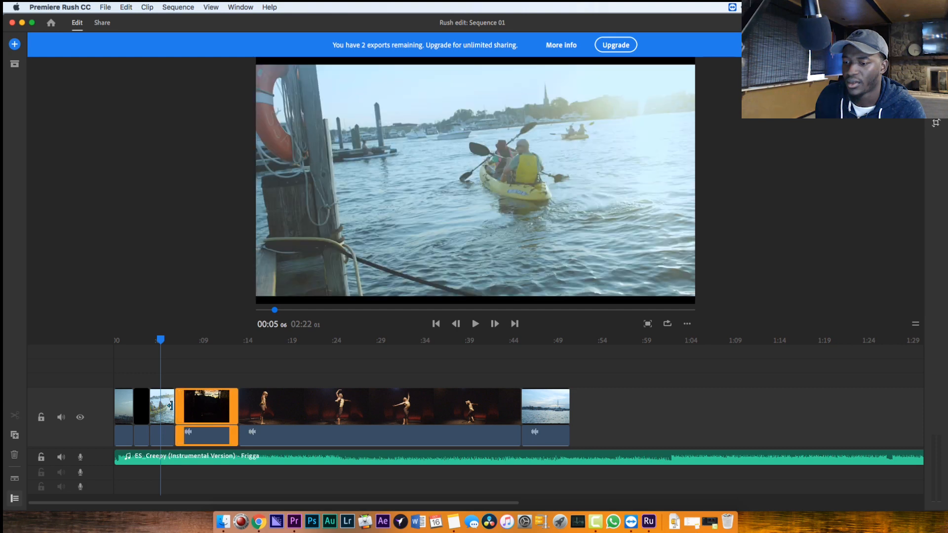
pyautogui.moveTo(170, 405); pyautogui.dragTo(159, 406)
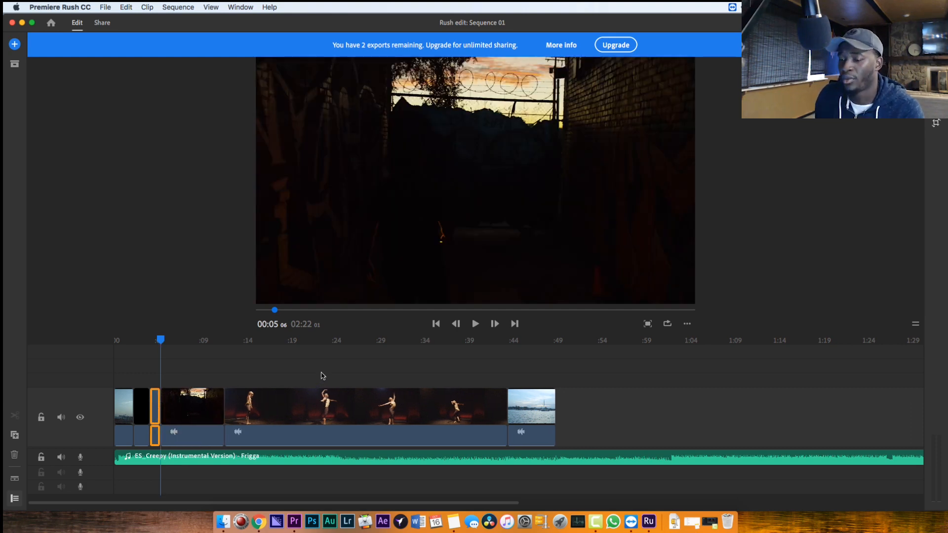
# Step: Move the closing harbour clip directly behind the kayak clips and place the dancer clip ahead of the dark alley clip
pyautogui.click(509, 357)
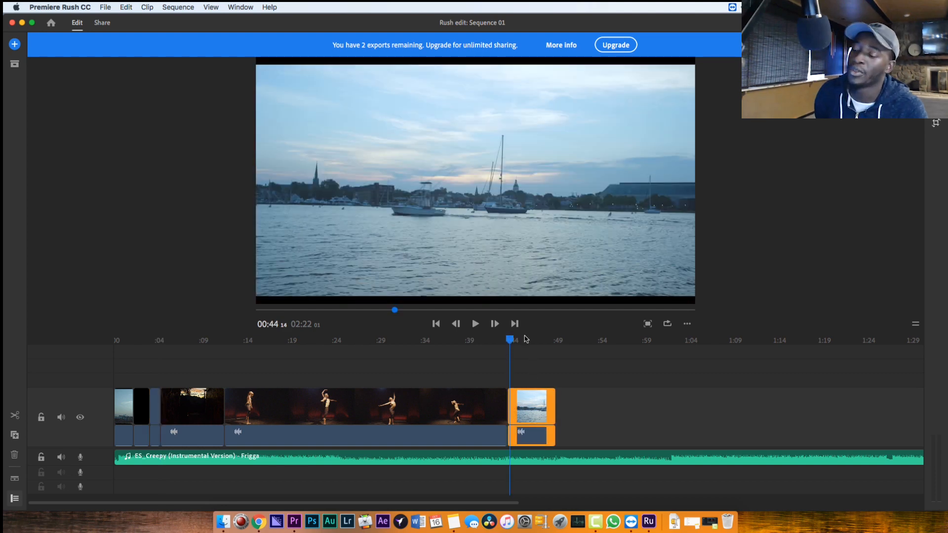
pyautogui.moveTo(526, 339); pyautogui.dragTo(525, 341)
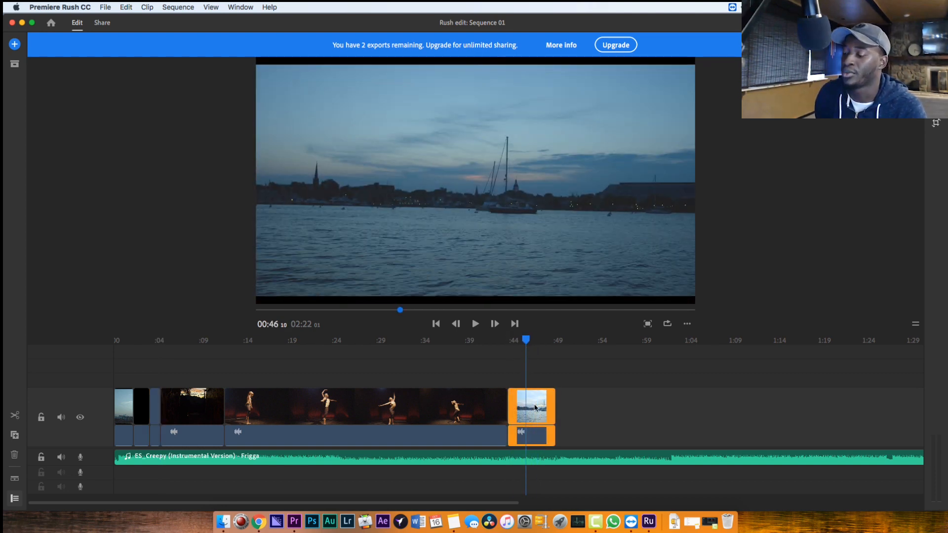
pyautogui.moveTo(535, 407); pyautogui.dragTo(187, 407)
pyautogui.click(159, 342)
pyautogui.press('space')
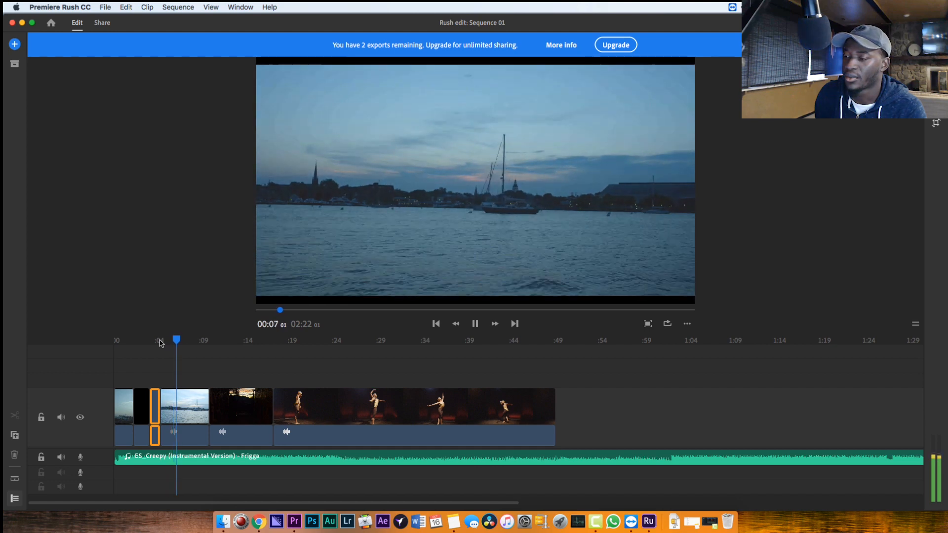
pyautogui.press('space')
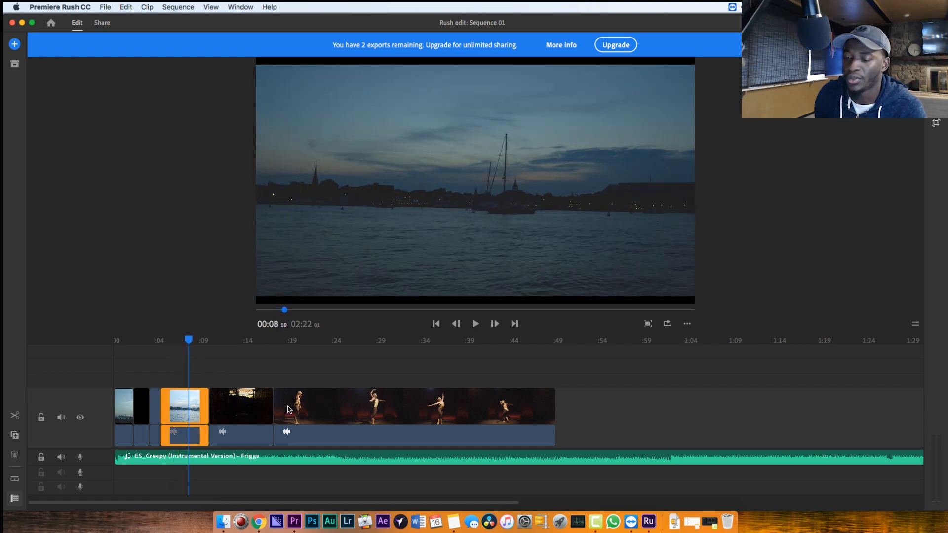
pyautogui.moveTo(301, 407); pyautogui.dragTo(224, 410)
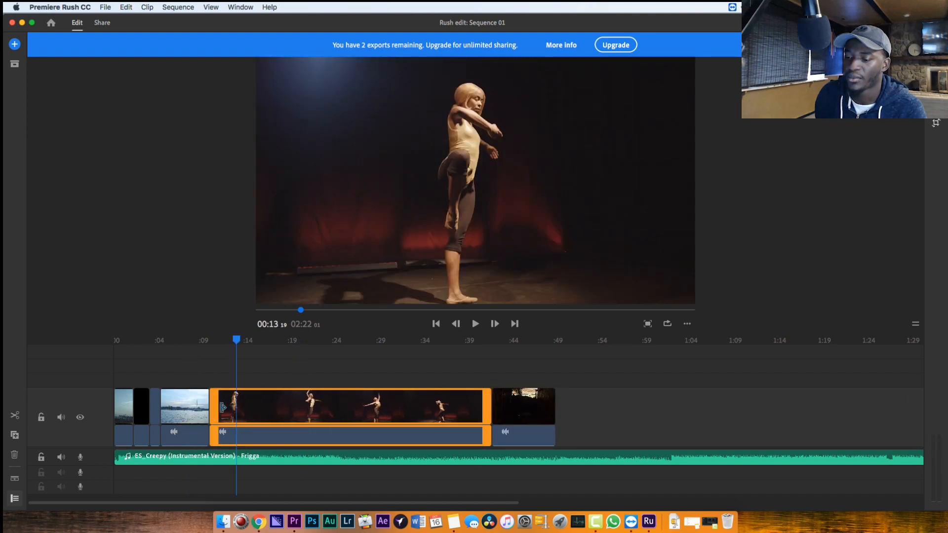
# Step: Play the harbour clip before the dancer clip, trim its end to the 00:09:20 mark and play across the cut
pyautogui.click(191, 406)
pyautogui.press('space')
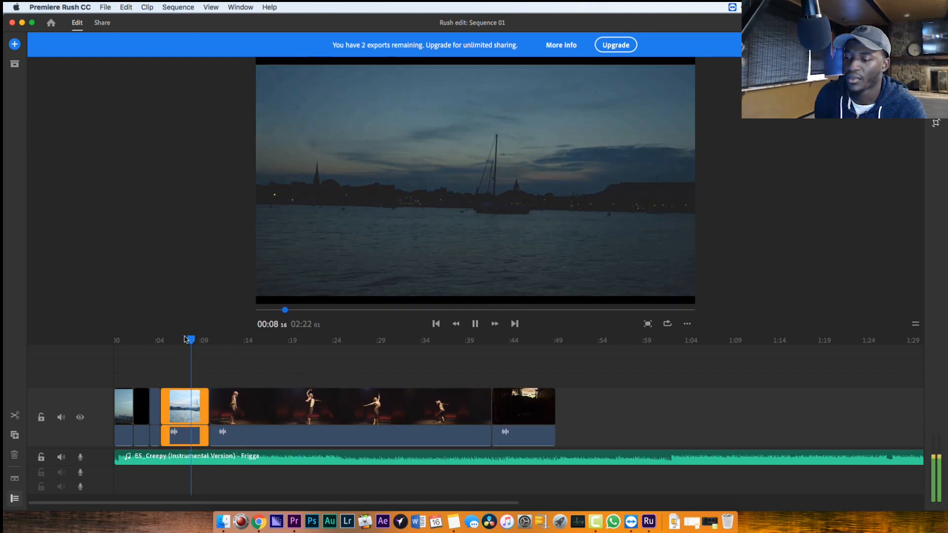
pyautogui.press('space')
pyautogui.click(224, 408)
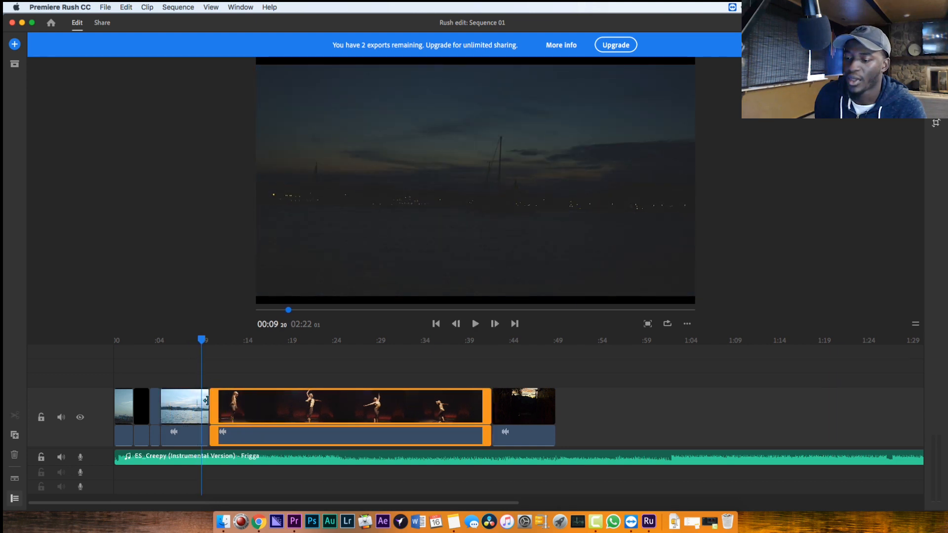
pyautogui.moveTo(205, 402); pyautogui.dragTo(206, 402)
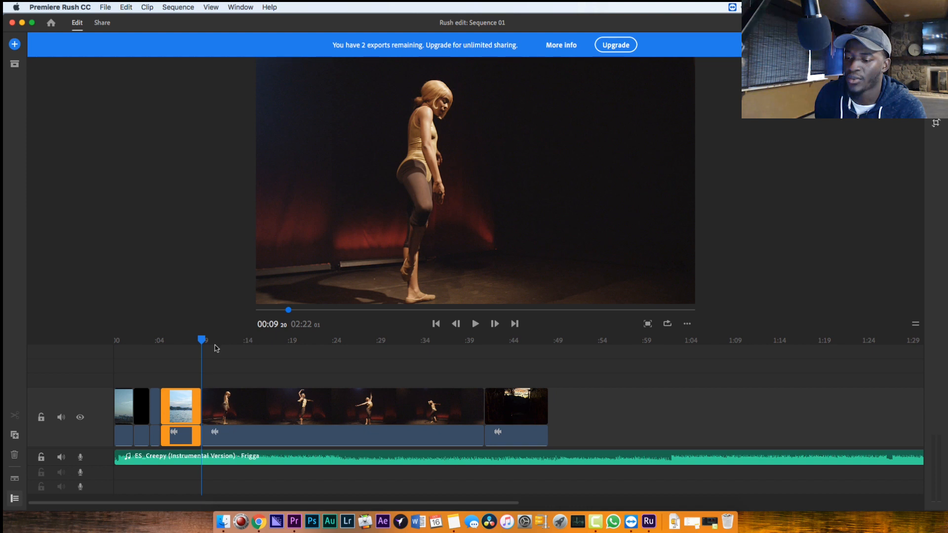
pyautogui.moveTo(202, 340); pyautogui.dragTo(196, 344)
pyautogui.press('space')
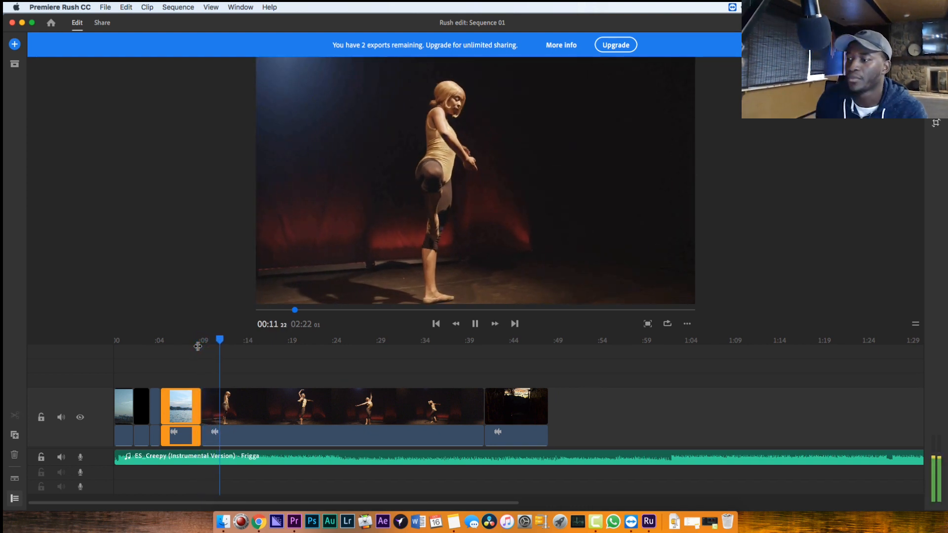
# Step: Select the dancer clip, play a short part of it and open its Transform settings with the advanced options expanded
pyautogui.click(262, 407)
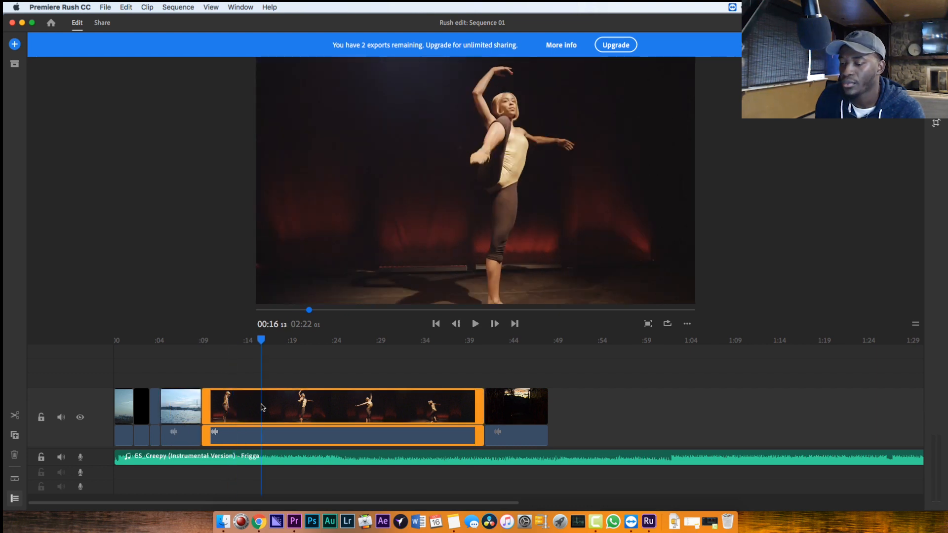
pyautogui.click(241, 404)
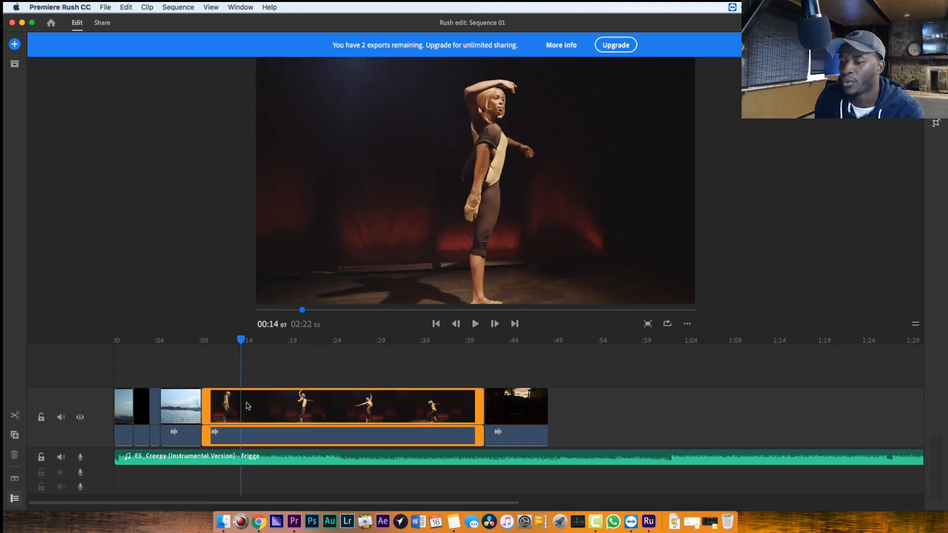
pyautogui.click(475, 323)
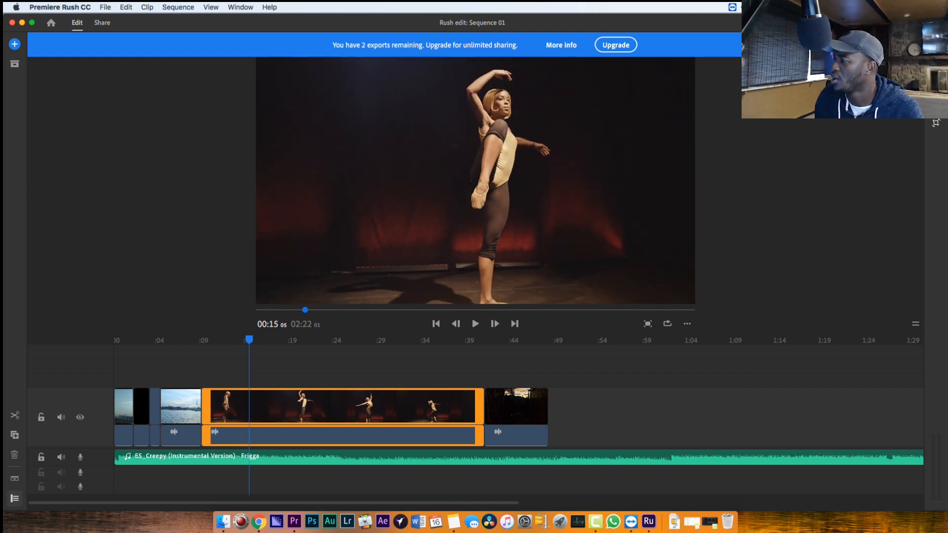
pyautogui.click(935, 101)
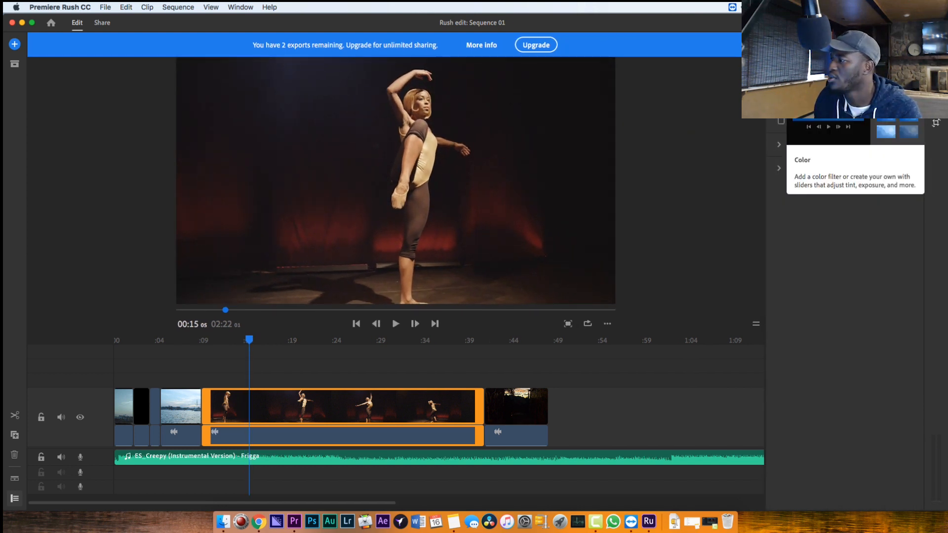
pyautogui.click(934, 125)
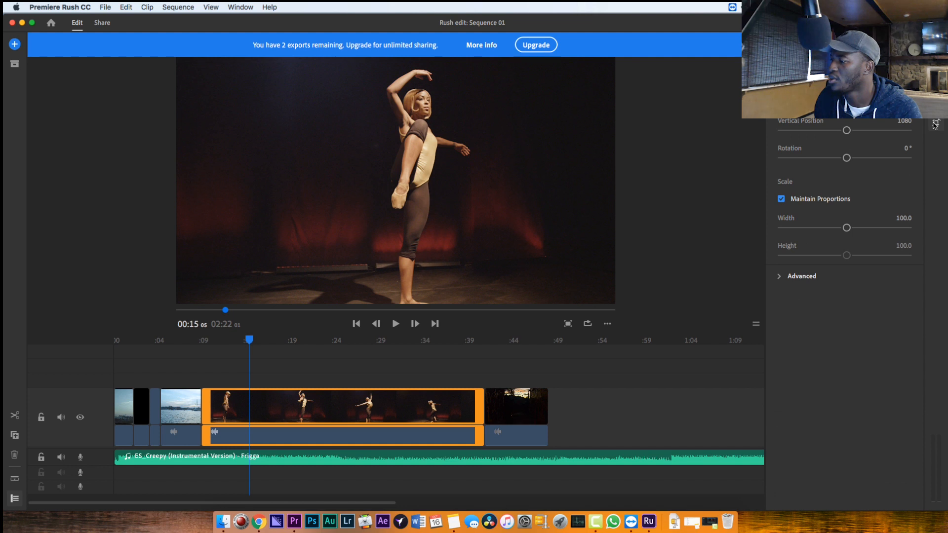
pyautogui.click(777, 277)
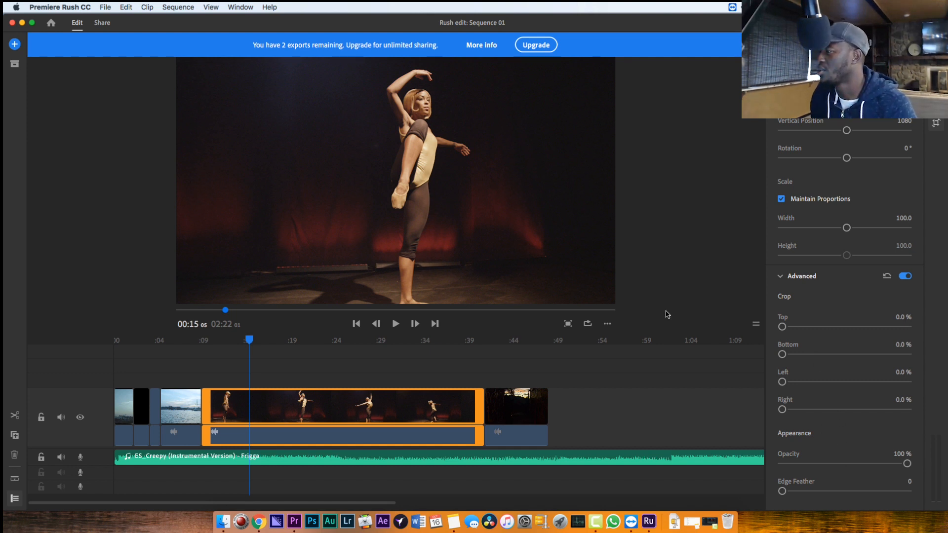
# Step: Show the dancer clip at the 00:16:04 mark and try scaling it proportionally to 109.4 and 99.2
pyautogui.click(342, 404)
pyautogui.click(535, 417)
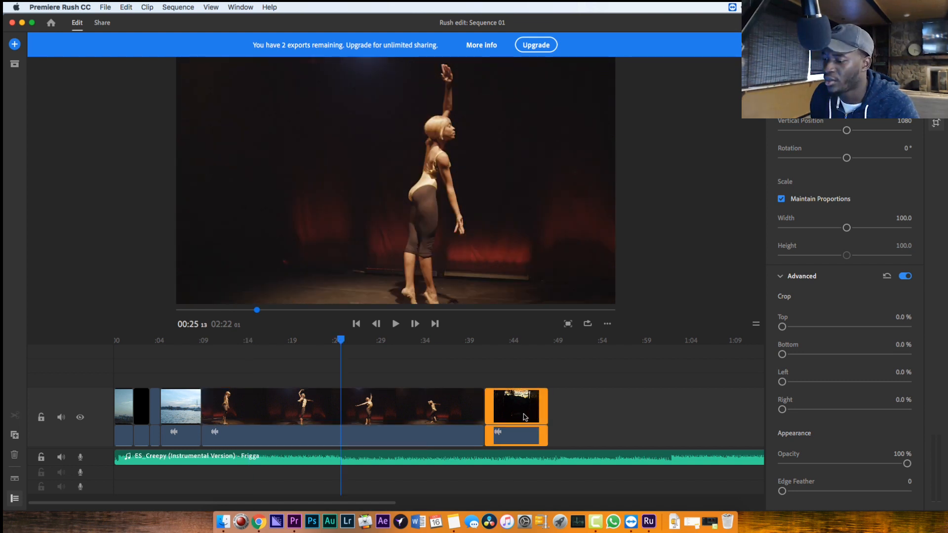
pyautogui.click(257, 410)
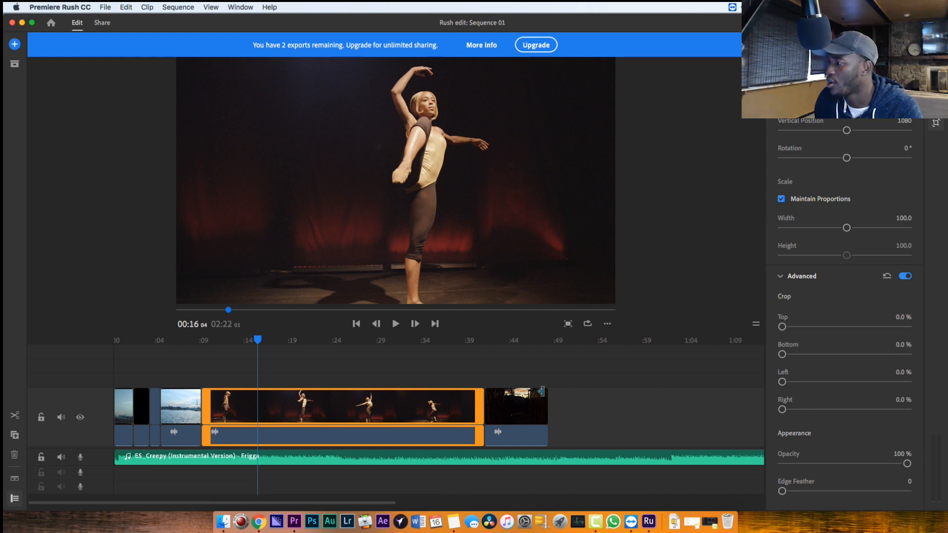
pyautogui.moveTo(847, 229)
pyautogui.mouseDown()
pyautogui.moveTo(872, 230)
pyautogui.moveTo(843, 231)
pyautogui.moveTo(850, 231)
pyautogui.mouseUp()
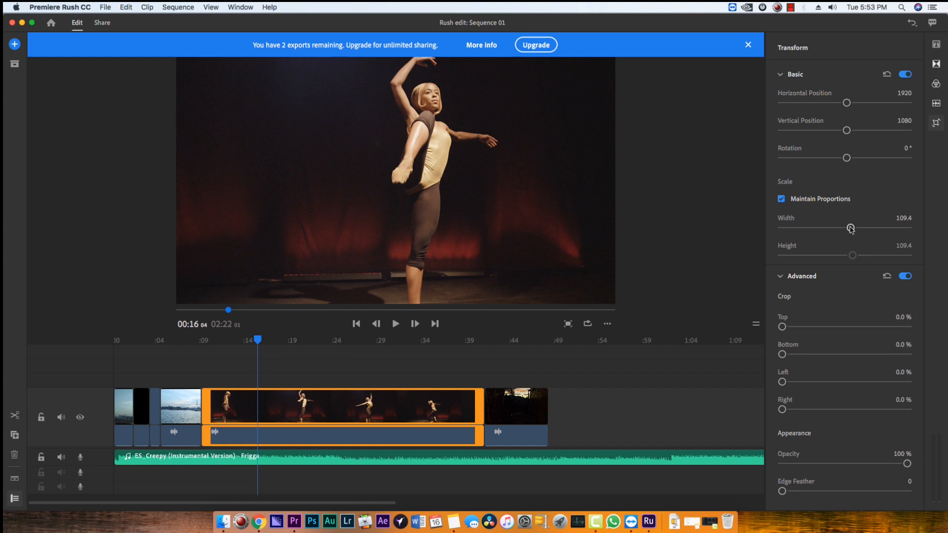
pyautogui.moveTo(850, 228); pyautogui.dragTo(844, 228)
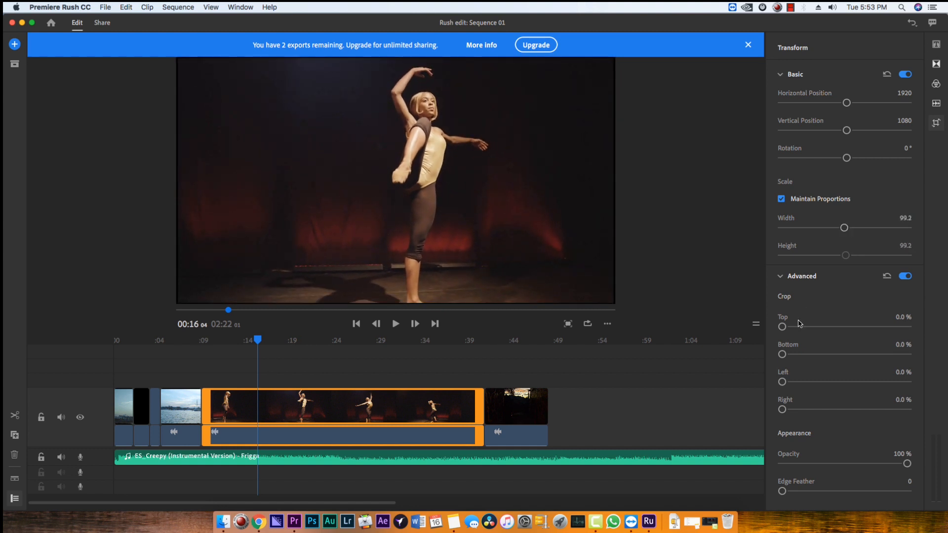
# Step: Try the dancer clip's crop, opacity, rotation and position adjustments, including vertical position 1199, and reset its basic transform to default
pyautogui.moveTo(782, 328)
pyautogui.mouseDown()
pyautogui.moveTo(793, 328)
pyautogui.moveTo(794, 354)
pyautogui.moveTo(765, 331)
pyautogui.mouseUp()
pyautogui.moveTo(907, 462)
pyautogui.mouseDown()
pyautogui.moveTo(798, 463)
pyautogui.moveTo(906, 463)
pyautogui.mouseUp()
pyautogui.moveTo(847, 158); pyautogui.dragTo(874, 164)
pyautogui.moveTo(845, 130); pyautogui.dragTo(845, 110)
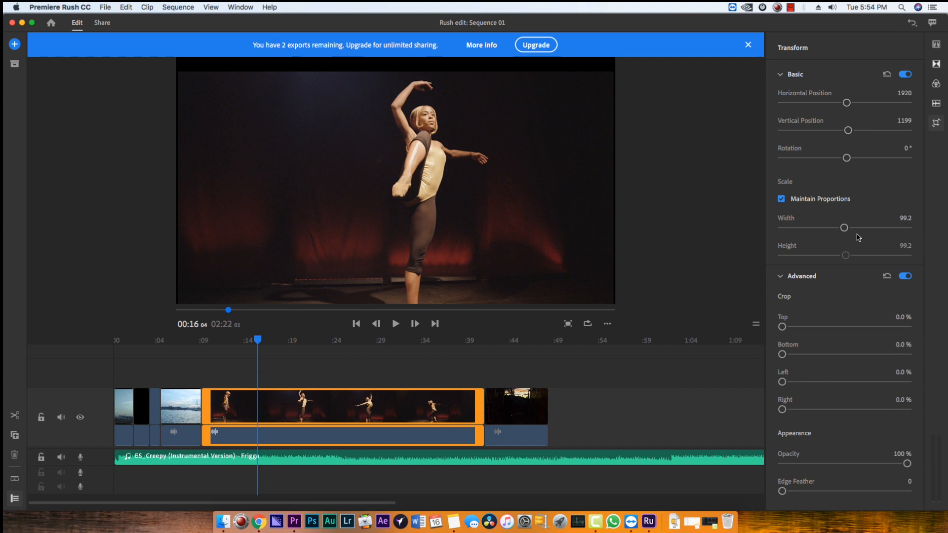
pyautogui.moveTo(844, 231); pyautogui.dragTo(846, 229)
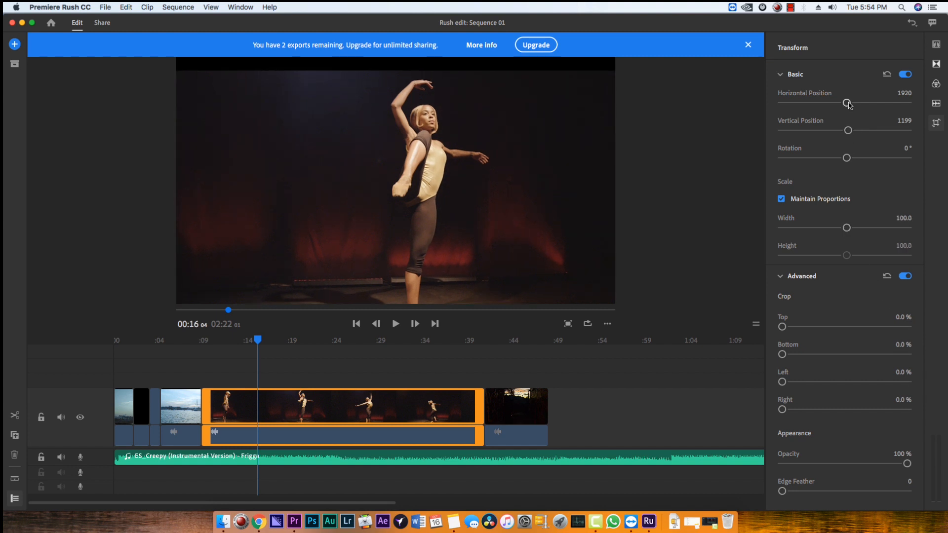
pyautogui.moveTo(846, 102); pyautogui.dragTo(849, 103)
pyautogui.click(886, 74)
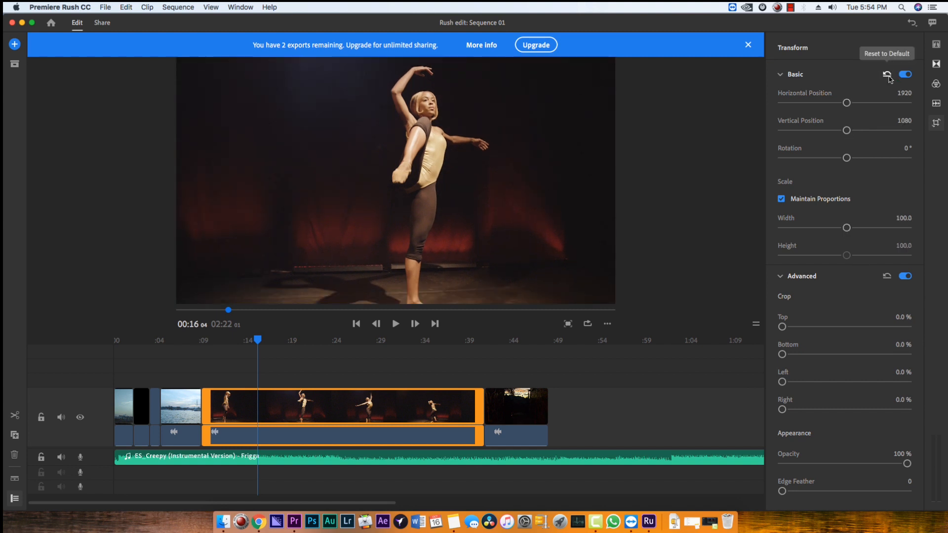
# Step: Switch the sequence orientation to Portrait and play part of the dancer clip to preview the framing
pyautogui.click(194, 338)
pyautogui.press('space')
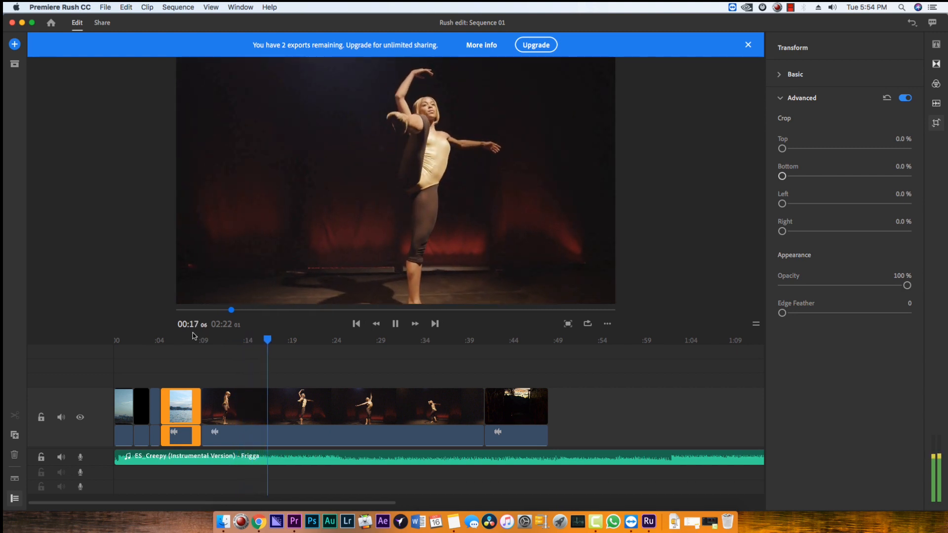
pyautogui.press('space')
pyautogui.click(607, 323)
pyautogui.moveTo(637, 285)
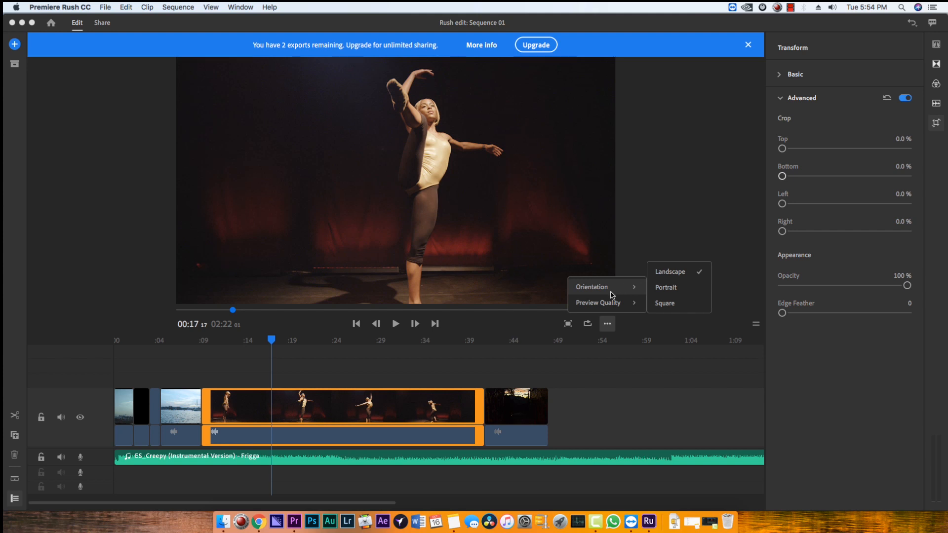
pyautogui.click(661, 291)
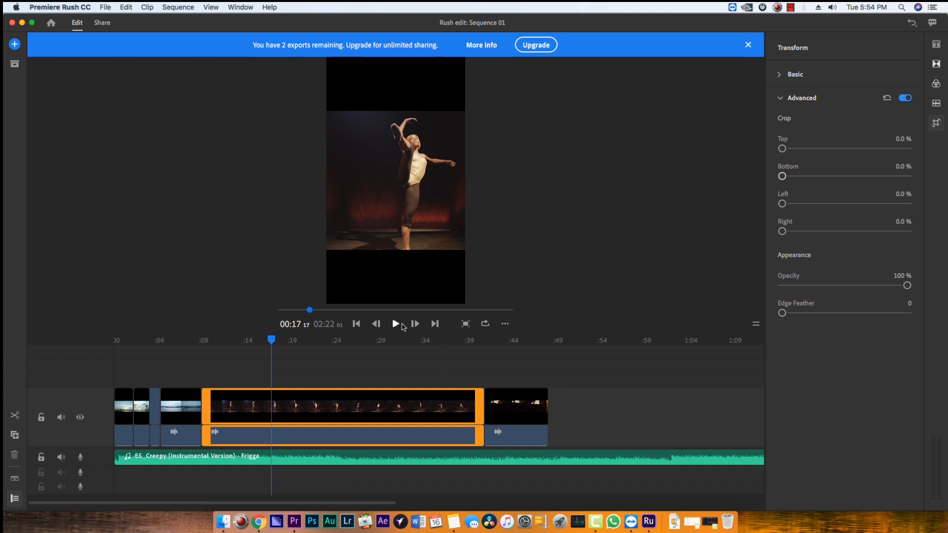
pyautogui.click(396, 325)
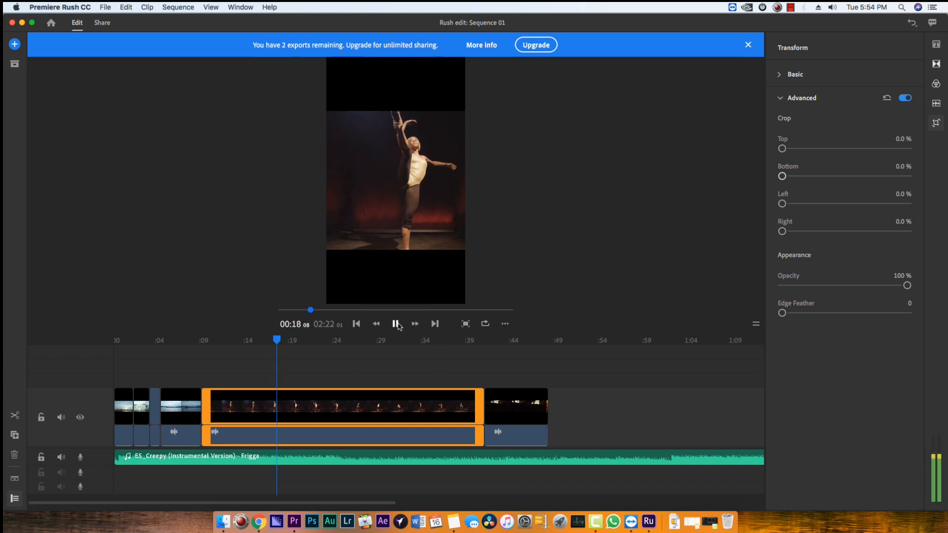
pyautogui.click(396, 324)
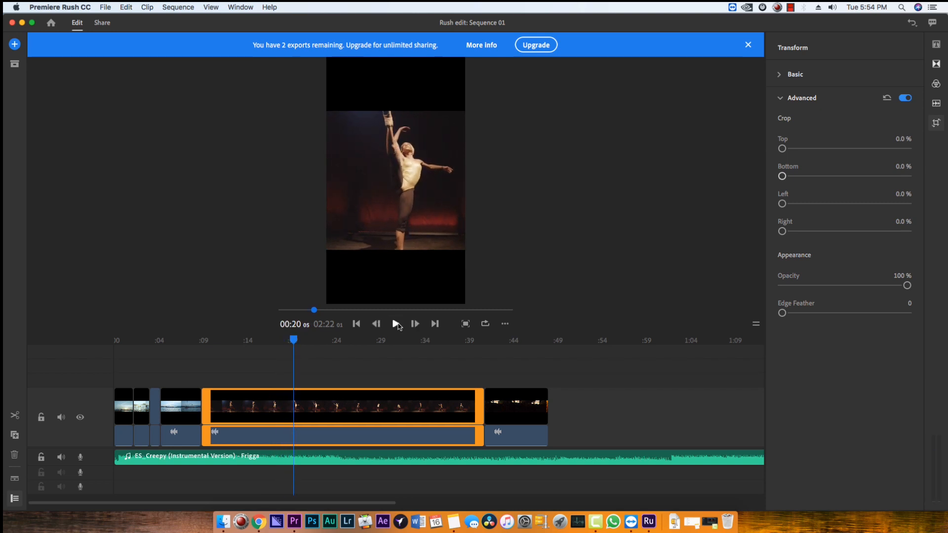
# Step: Switch the sequence orientation to Square, then play and scrub through the dancer clip to preview the framing
pyautogui.click(505, 324)
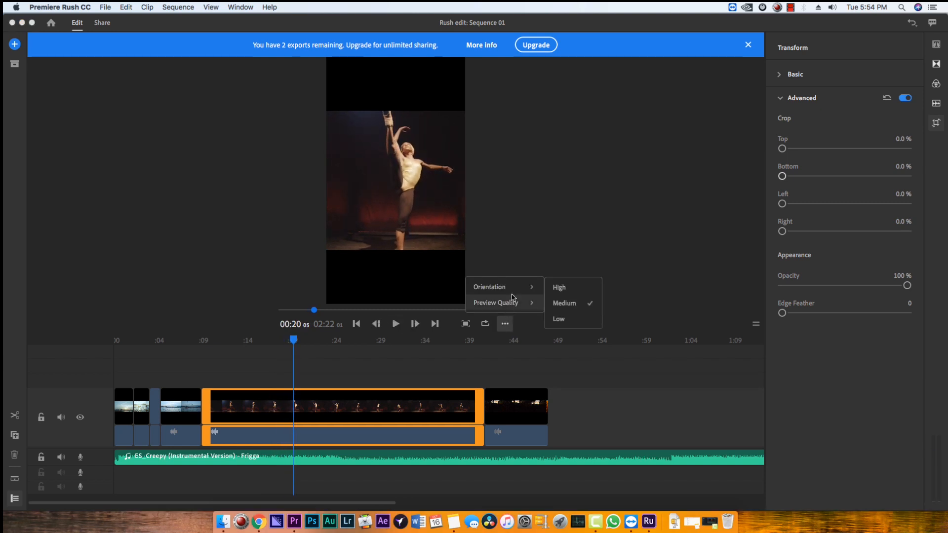
pyautogui.moveTo(518, 287)
pyautogui.click(563, 304)
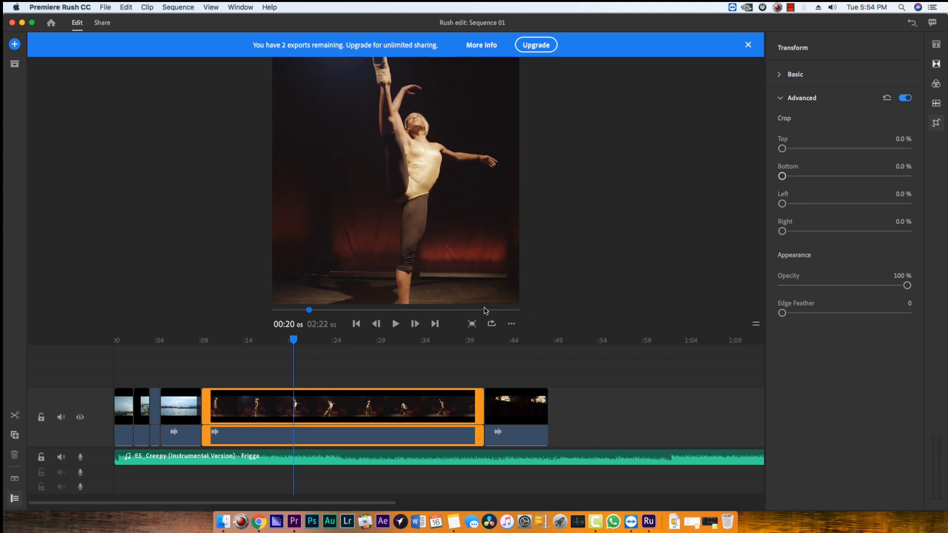
pyautogui.click(395, 324)
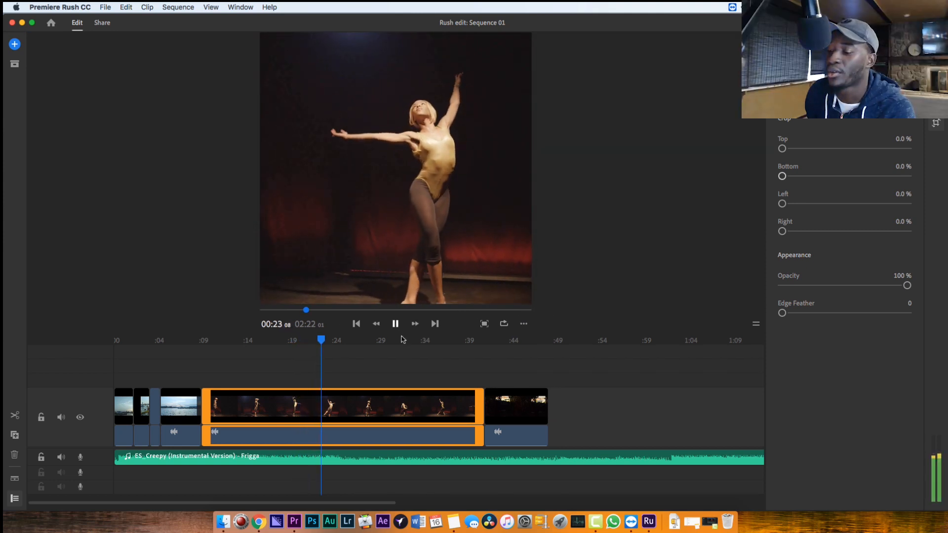
pyautogui.click(395, 324)
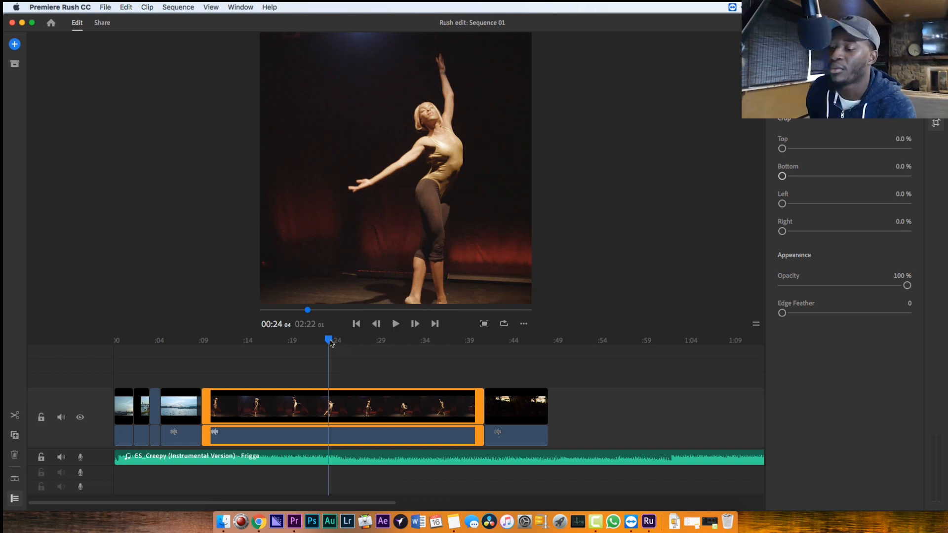
pyautogui.click(523, 323)
pyautogui.moveTo(525, 293)
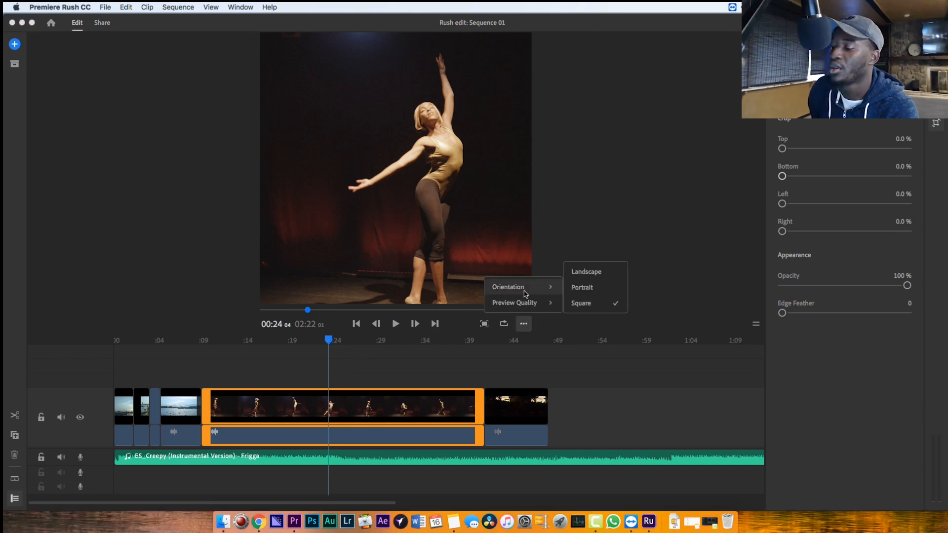
pyautogui.click(600, 303)
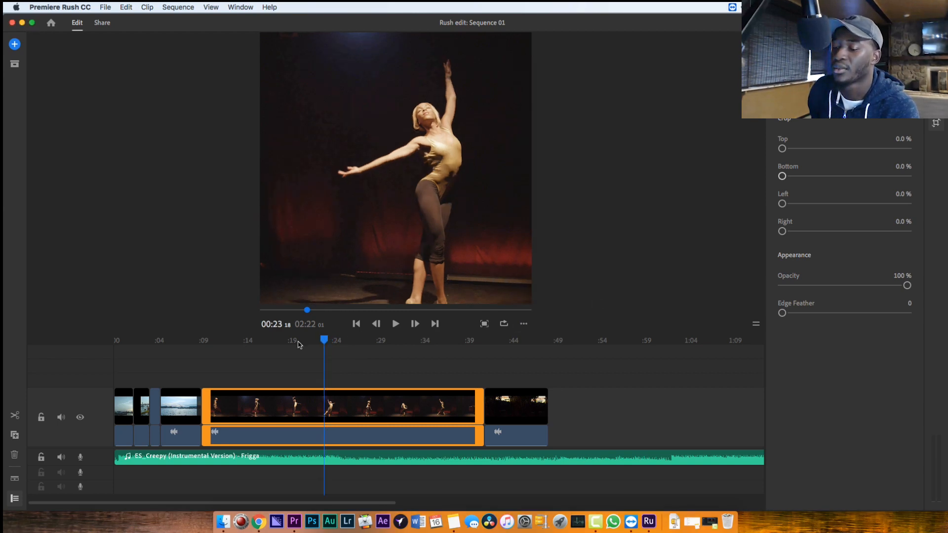
pyautogui.moveTo(299, 341); pyautogui.dragTo(378, 354)
# Step: Switch the sequence orientation to Landscape and show the dancer clip at 00:12:22
pyautogui.click(523, 323)
pyautogui.moveTo(524, 287)
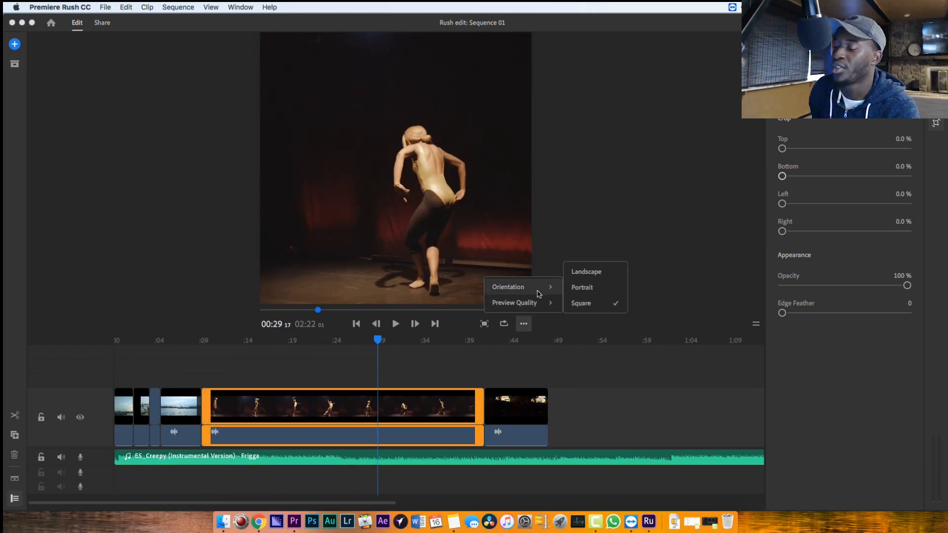
pyautogui.click(589, 277)
pyautogui.click(228, 358)
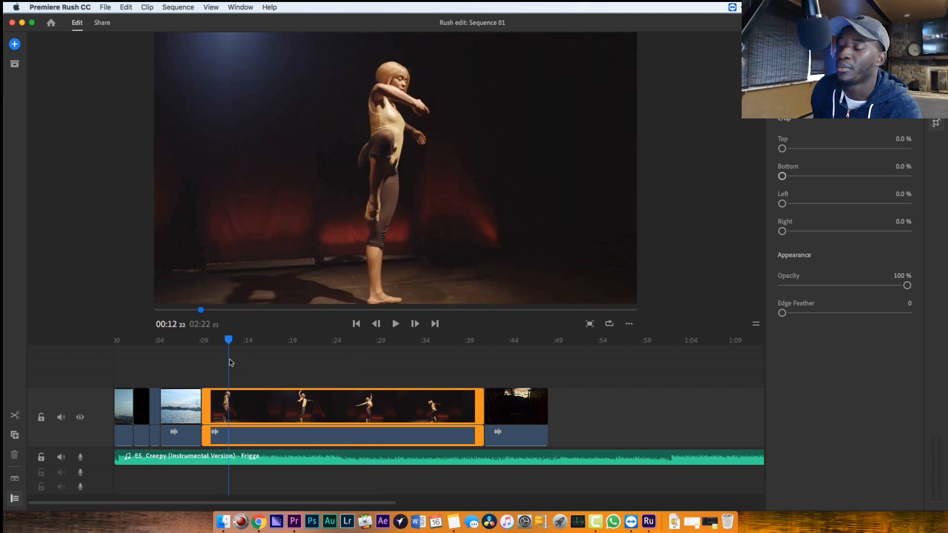
# Step: Examine the available Preview Quality and Orientation options without changing them
pyautogui.click(628, 324)
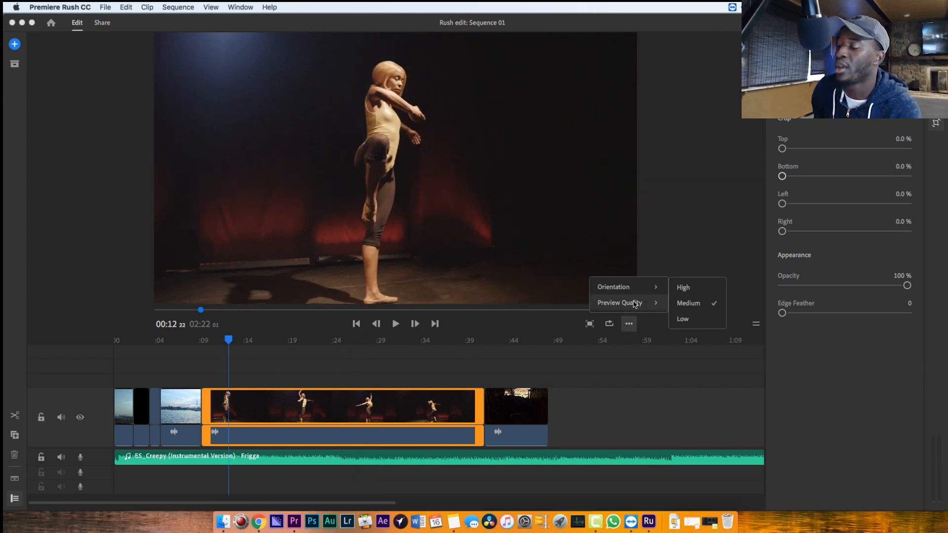
pyautogui.moveTo(644, 286)
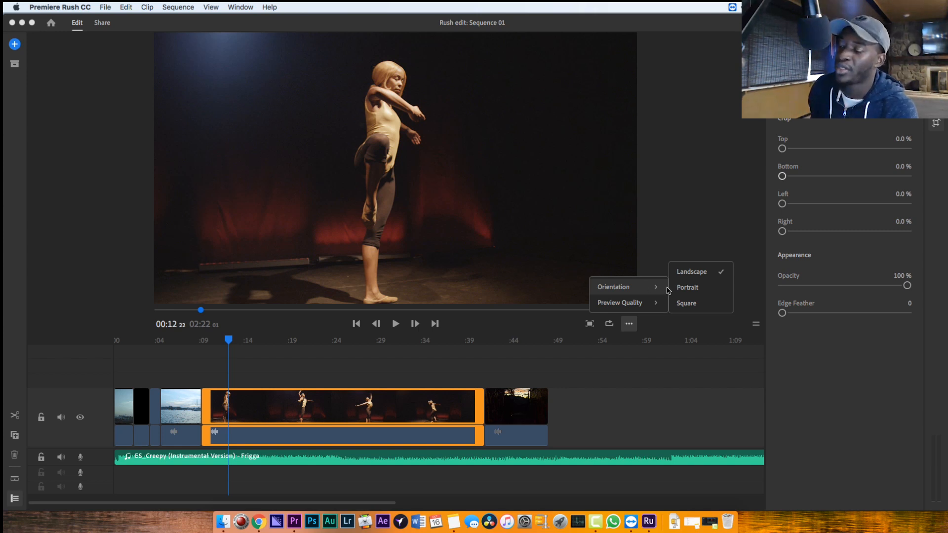
pyautogui.moveTo(649, 310)
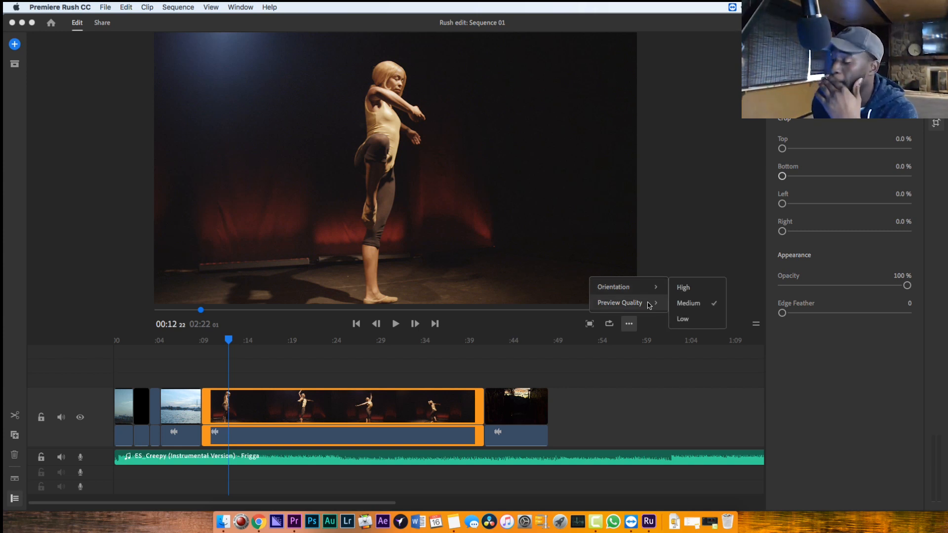
pyautogui.click(229, 369)
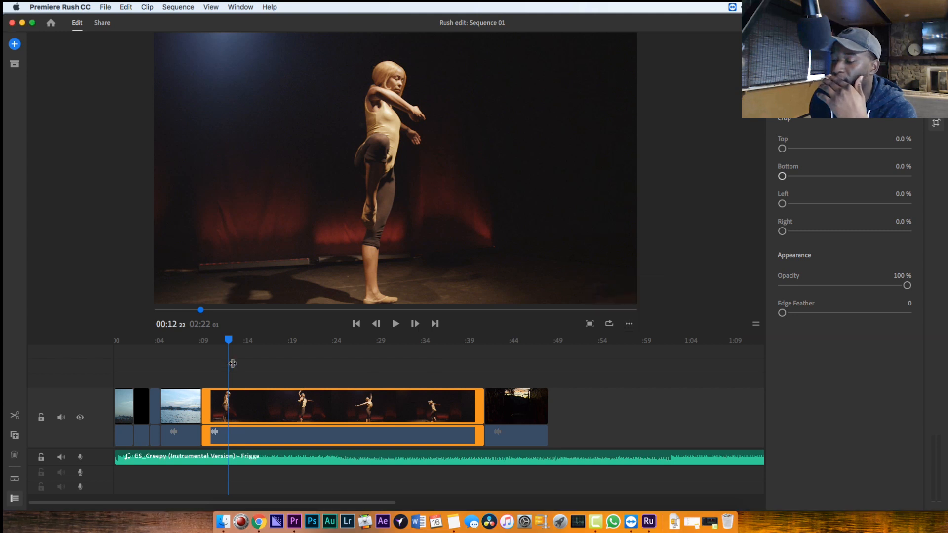
# Step: Play the start of the dancer clip from about 00:10 to preview it in the current orientation
pyautogui.click(204, 339)
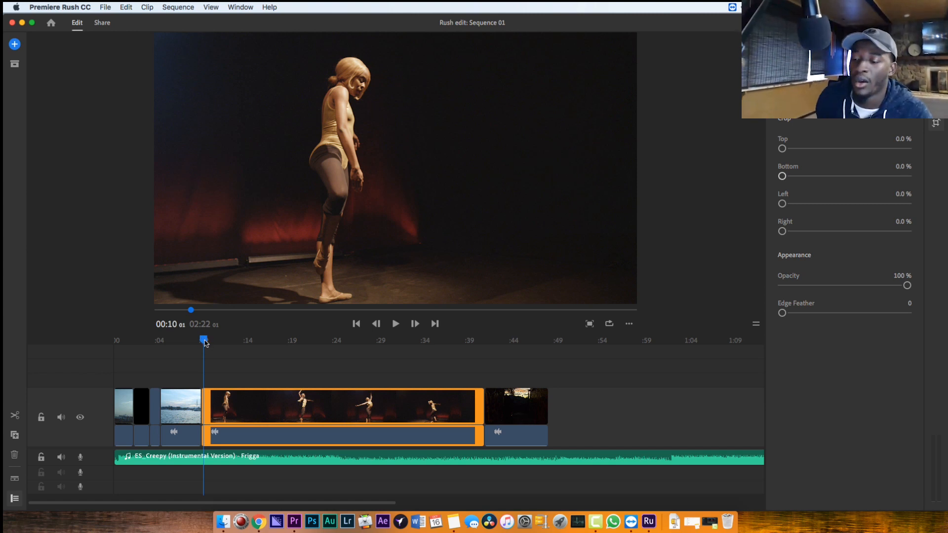
pyautogui.moveTo(205, 343)
pyautogui.mouseDown()
pyautogui.moveTo(191, 341)
pyautogui.moveTo(406, 342)
pyautogui.moveTo(201, 340)
pyautogui.mouseUp()
pyautogui.click(250, 366)
pyautogui.press('space')
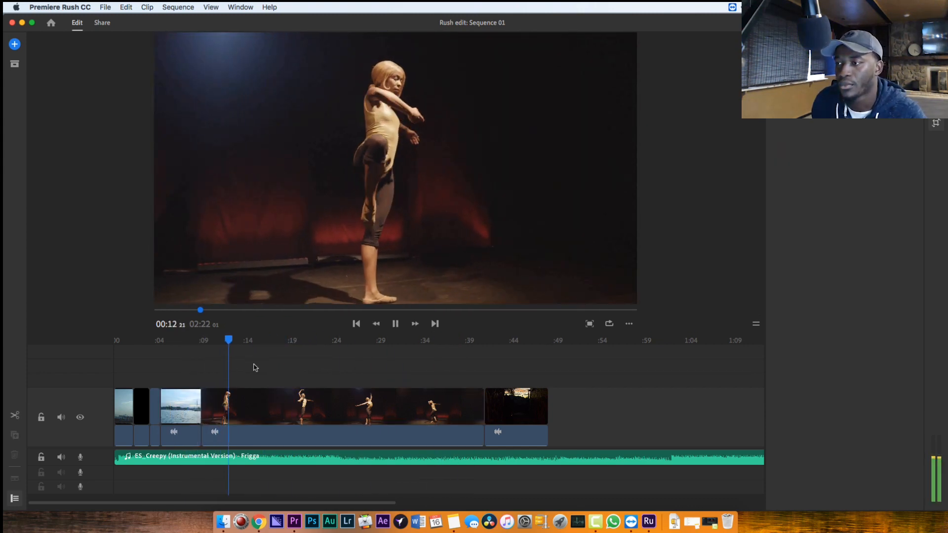
# Step: Trim the dancer clip's end to about the 00:16 mark and shorten the fire clip so it ends at 00:19:18
pyautogui.click(316, 410)
pyautogui.moveTo(483, 410); pyautogui.dragTo(289, 431)
pyautogui.press('space')
pyautogui.click(275, 412)
pyautogui.press('space')
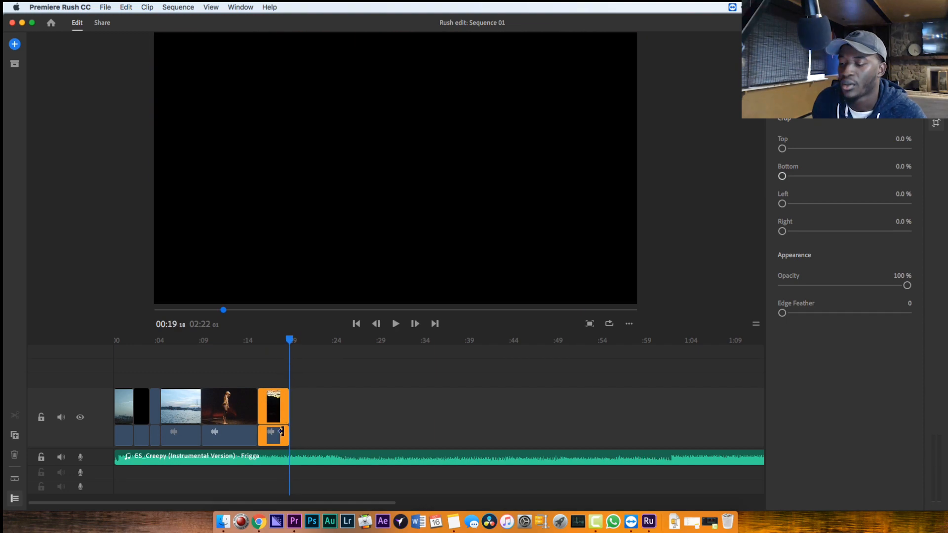
# Step: Split the ES_Creepy music track at 00:19:19, where the video ends, and delete the remaining part
pyautogui.moveTo(289, 340)
pyautogui.mouseDown()
pyautogui.moveTo(282, 340)
pyautogui.moveTo(291, 352)
pyautogui.mouseUp()
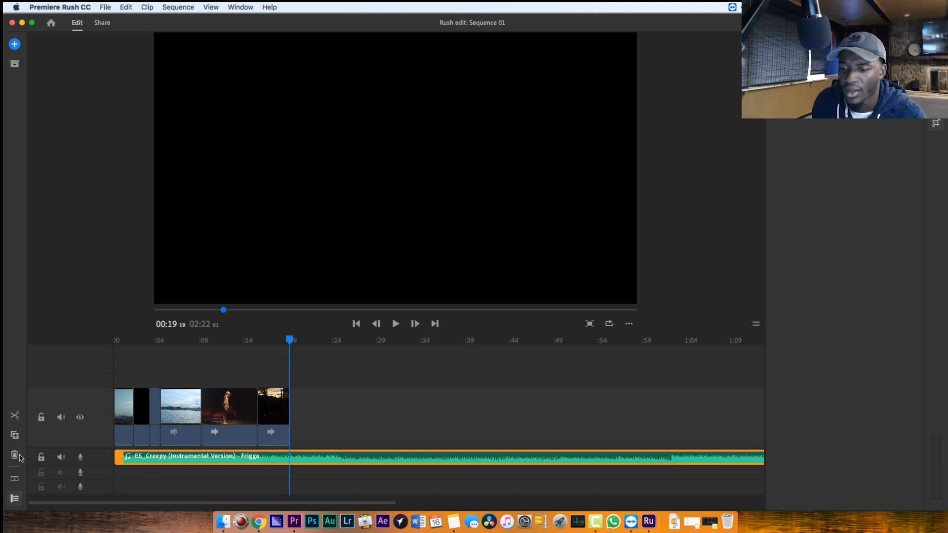
pyautogui.click(16, 415)
pyautogui.click(337, 459)
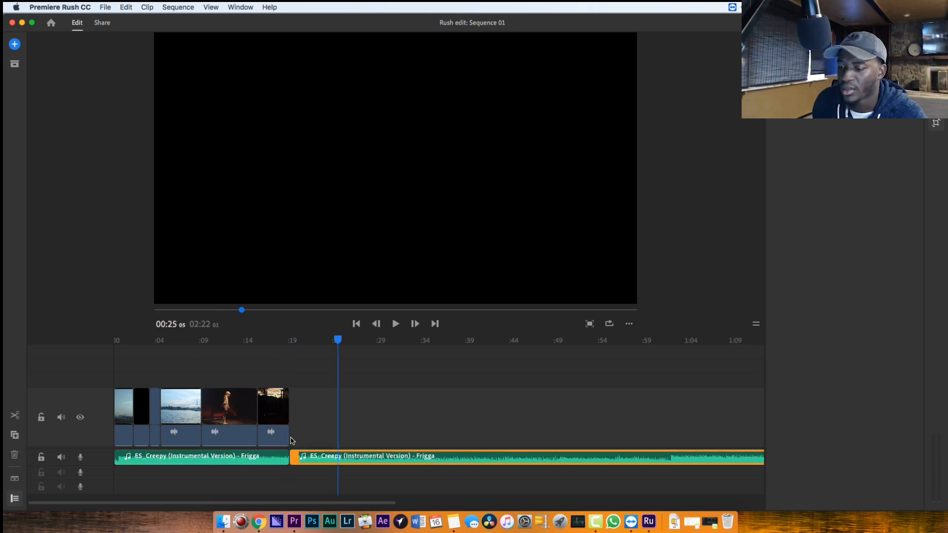
pyautogui.click(14, 453)
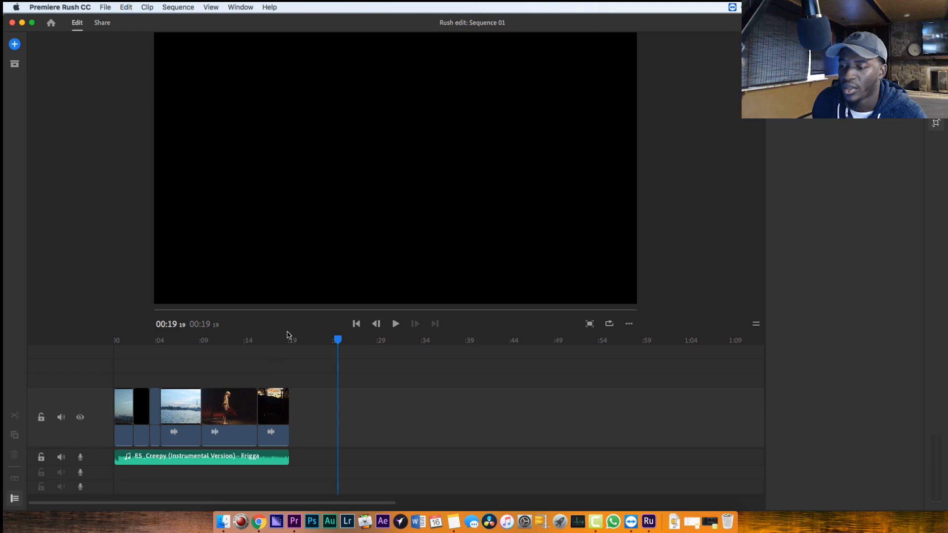
# Step: Show the project assets and add a Basic Default Title over the fire clip at 00:18:23
pyautogui.moveTo(278, 343); pyautogui.dragTo(285, 349)
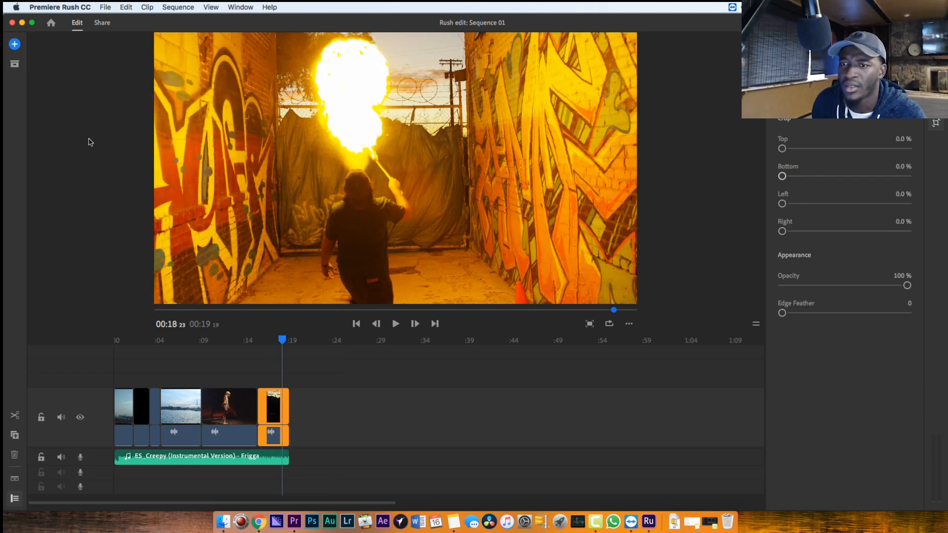
pyautogui.click(15, 64)
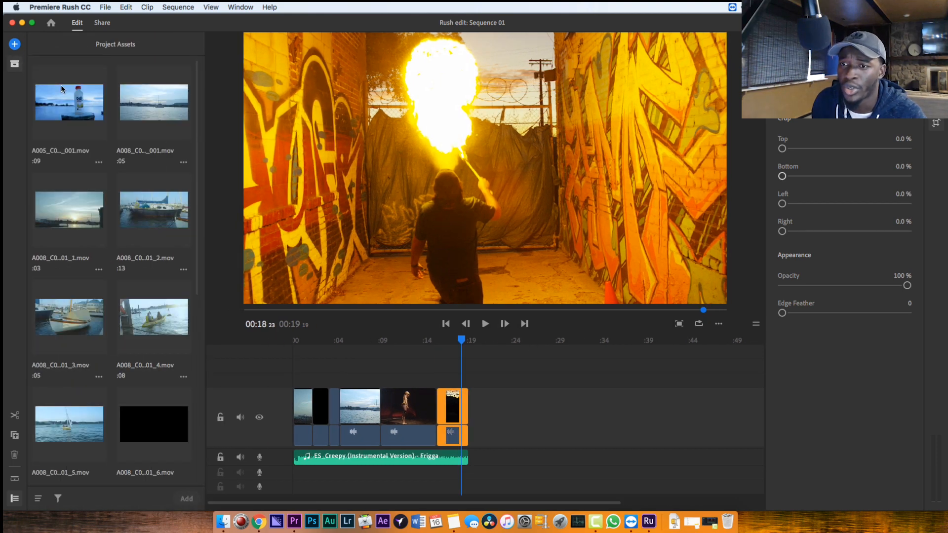
pyautogui.click(18, 45)
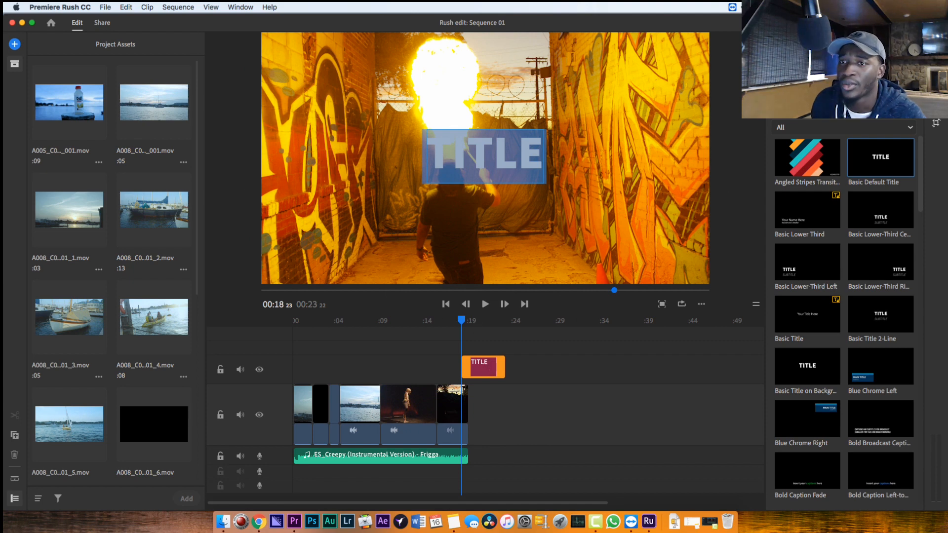
# Step: Look through the Stock Videos folder and its parent locations in the media browser, and return to the project assets
pyautogui.click(15, 45)
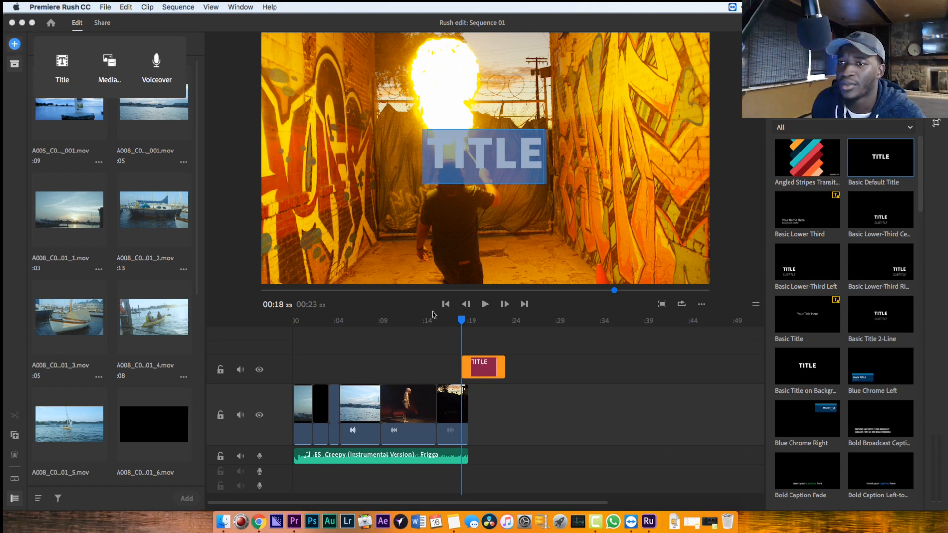
pyautogui.click(109, 66)
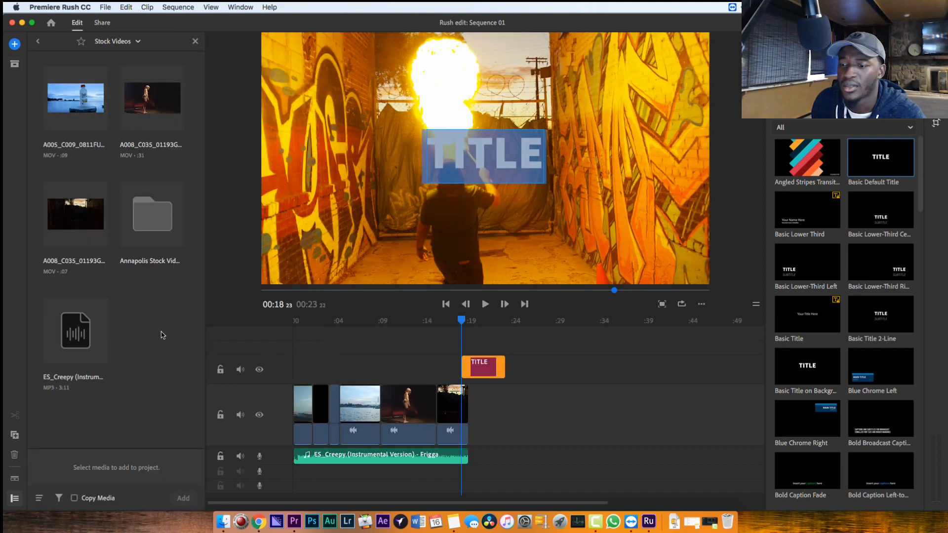
pyautogui.click(118, 43)
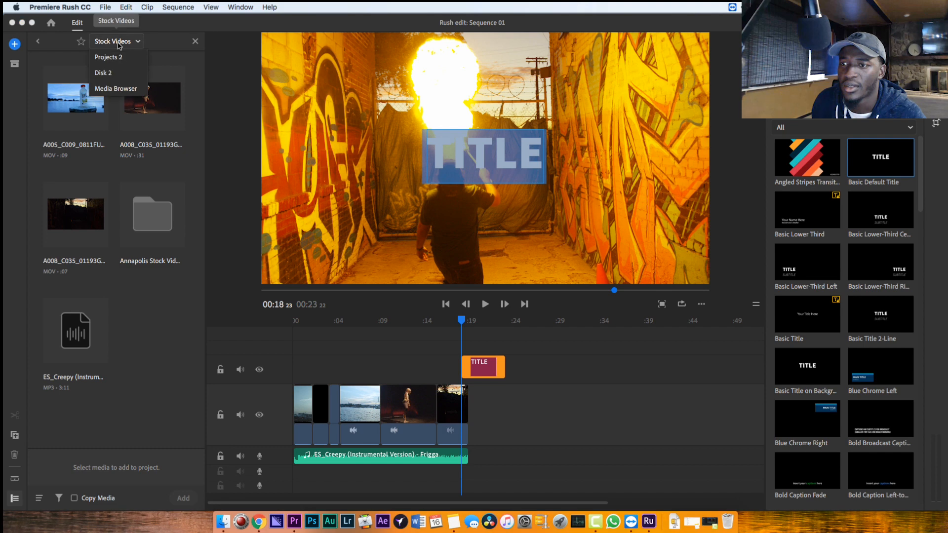
pyautogui.click(102, 47)
pyautogui.click(15, 65)
pyautogui.click(15, 65)
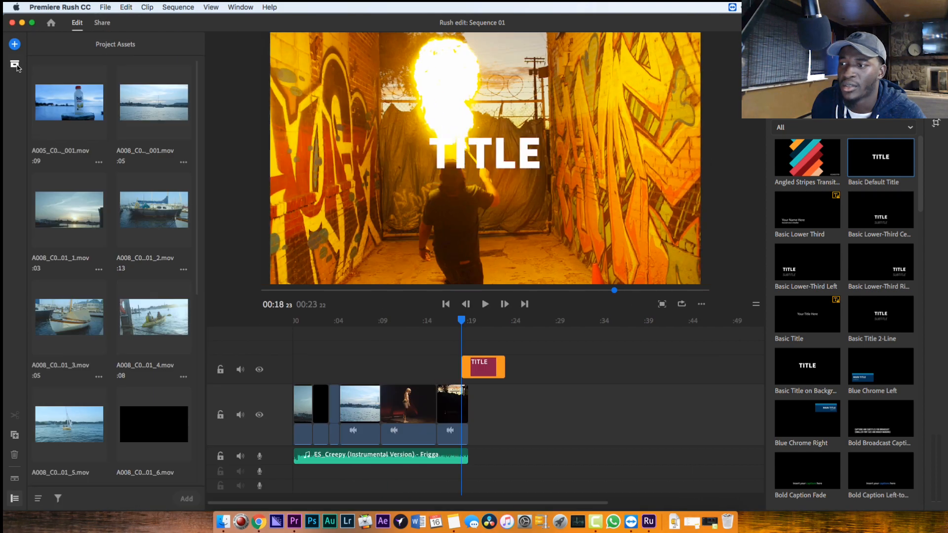
pyautogui.click(15, 65)
pyautogui.click(14, 64)
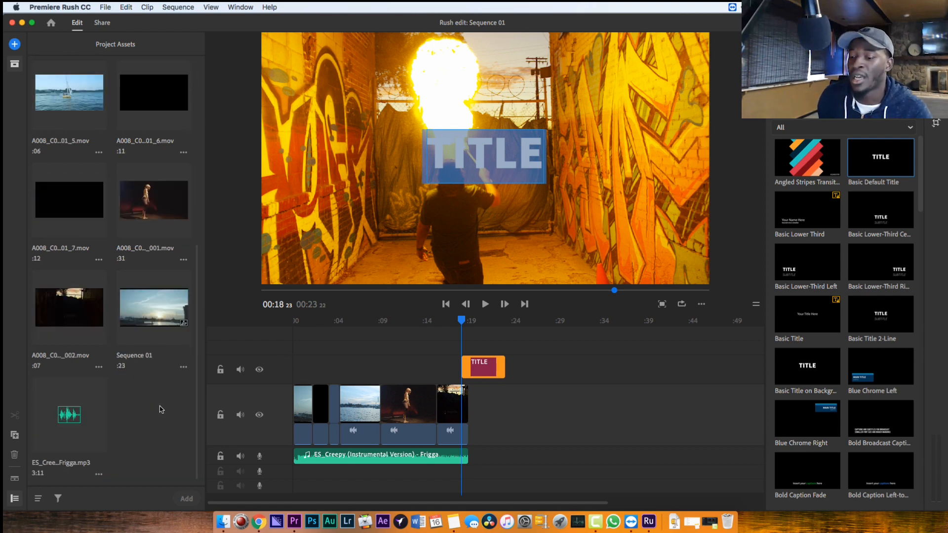
# Step: Switch to Finder and import BabaRED2.png from the intros folder into the project assets
pyautogui.click(223, 520)
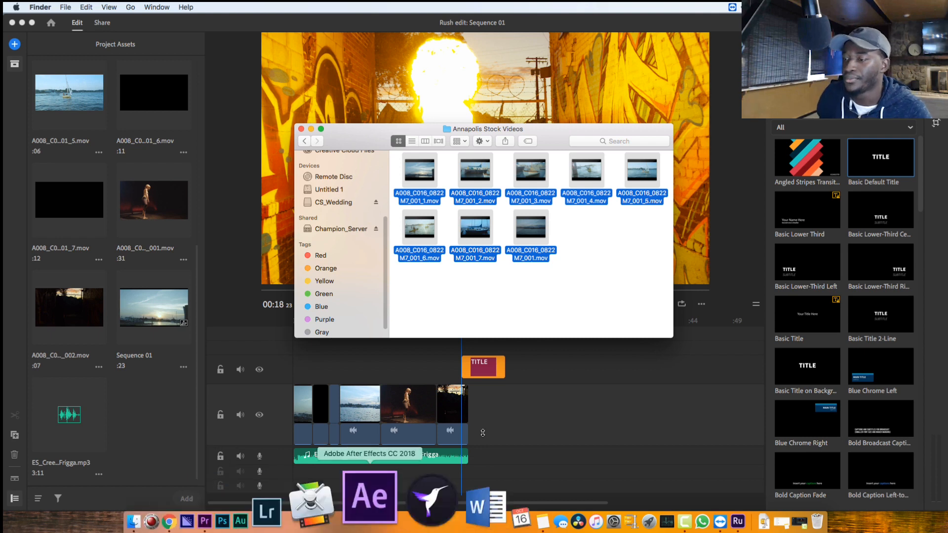
pyautogui.click(509, 290)
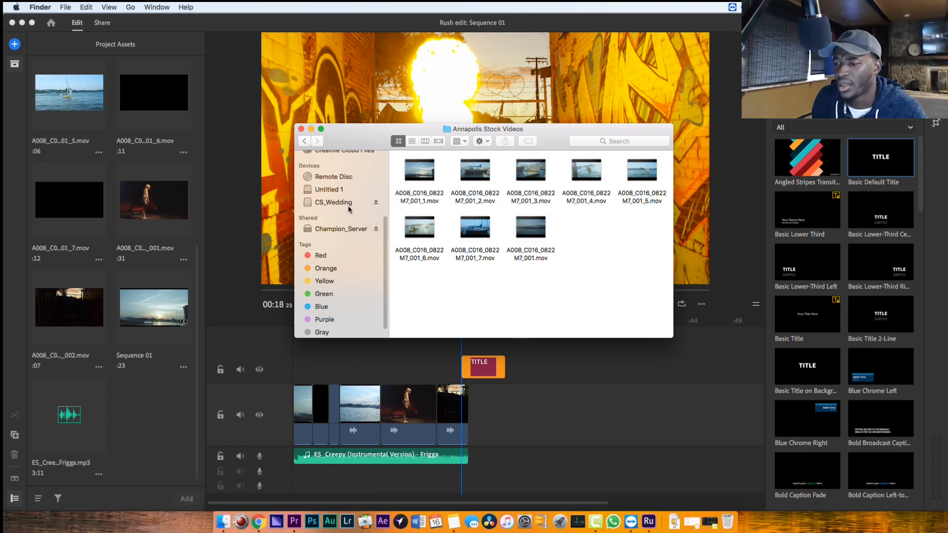
pyautogui.scroll(5, 337, 205)
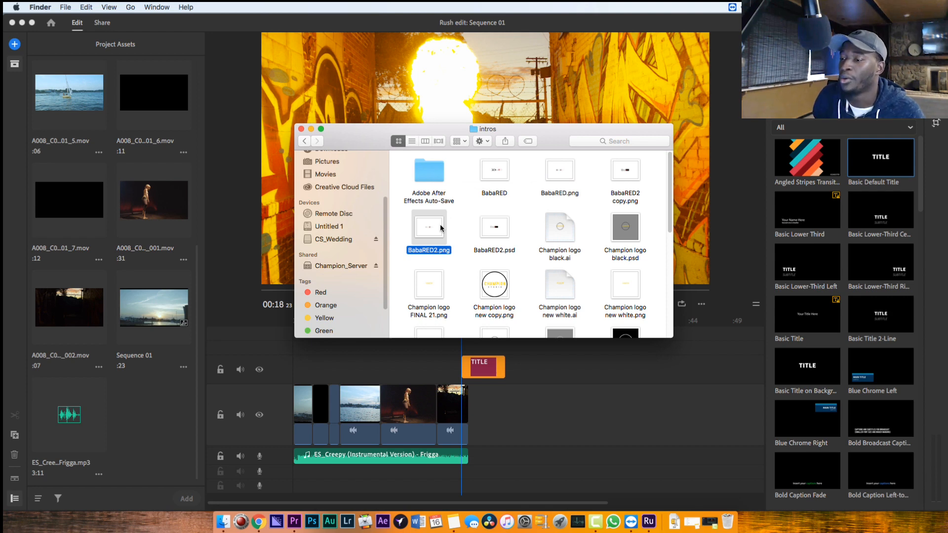
pyautogui.moveTo(439, 224); pyautogui.dragTo(147, 412)
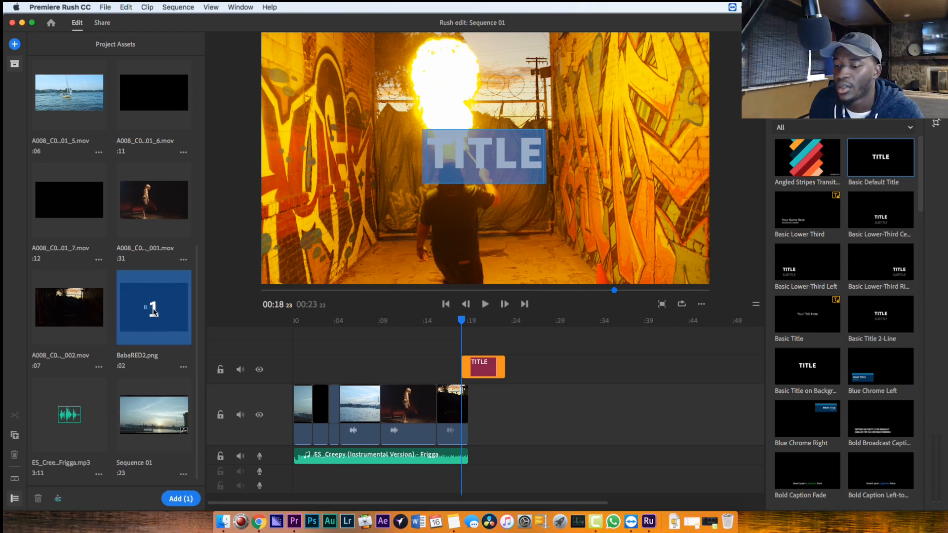
pyautogui.click(154, 310)
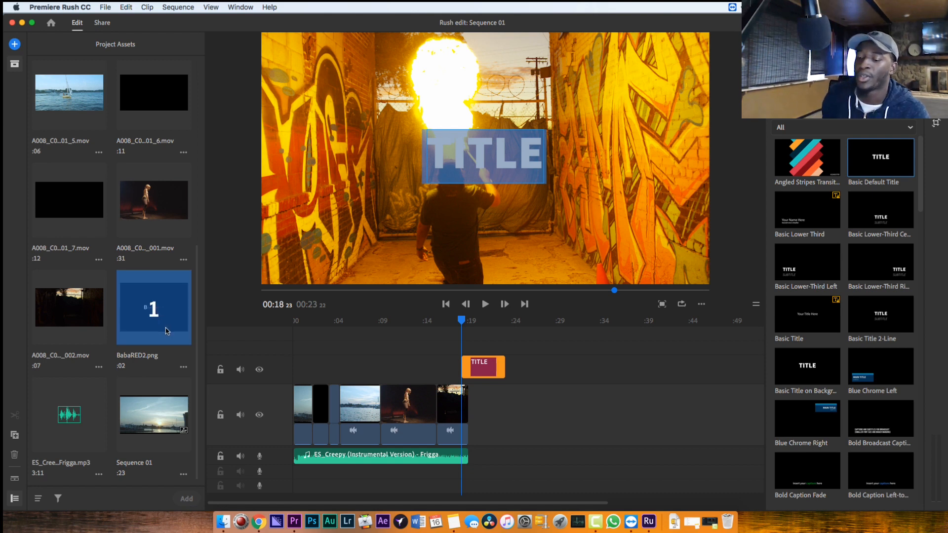
# Step: Move the title over the water clip near 00:05 and place BabaRED2.png on the overlay track above the fire clip's end
pyautogui.moveTo(167, 330); pyautogui.dragTo(470, 406)
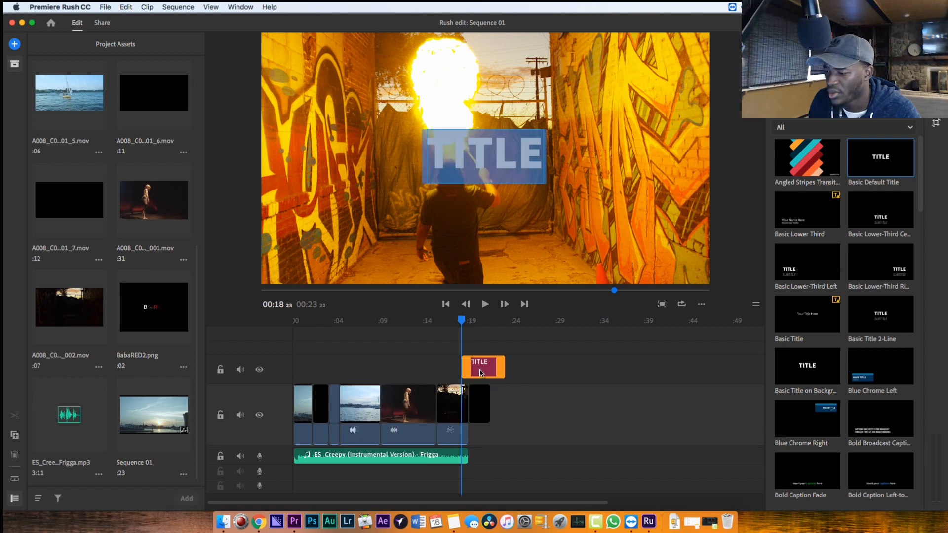
pyautogui.click(477, 394)
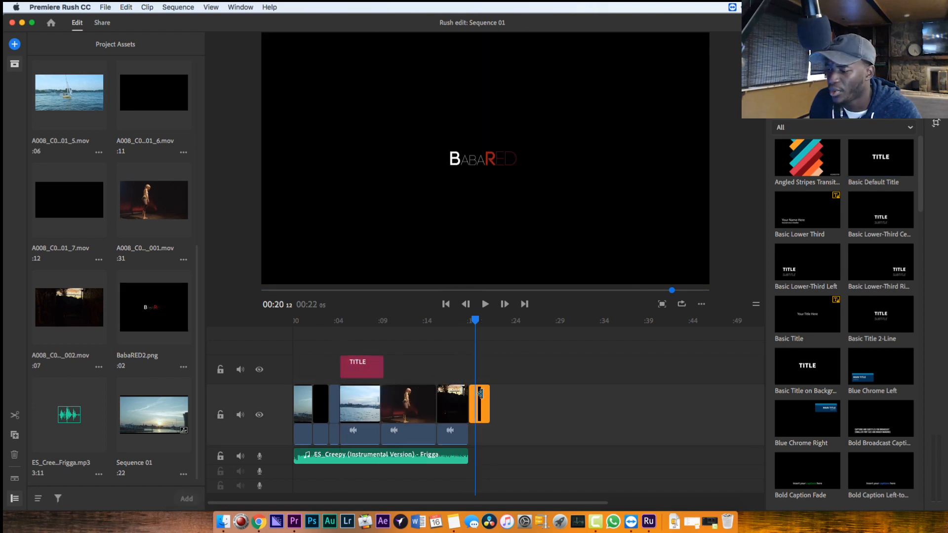
pyautogui.moveTo(477, 402); pyautogui.dragTo(464, 369)
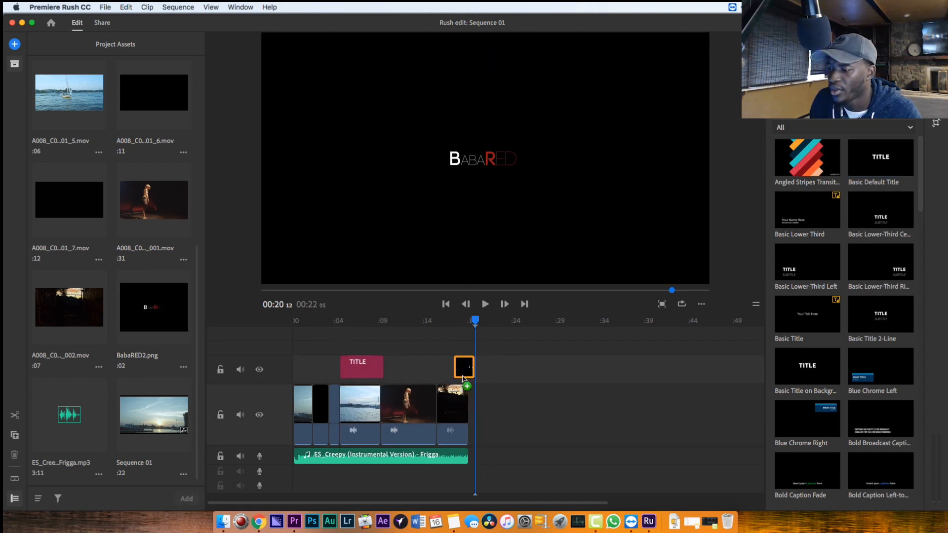
pyautogui.click(459, 320)
pyautogui.click(444, 321)
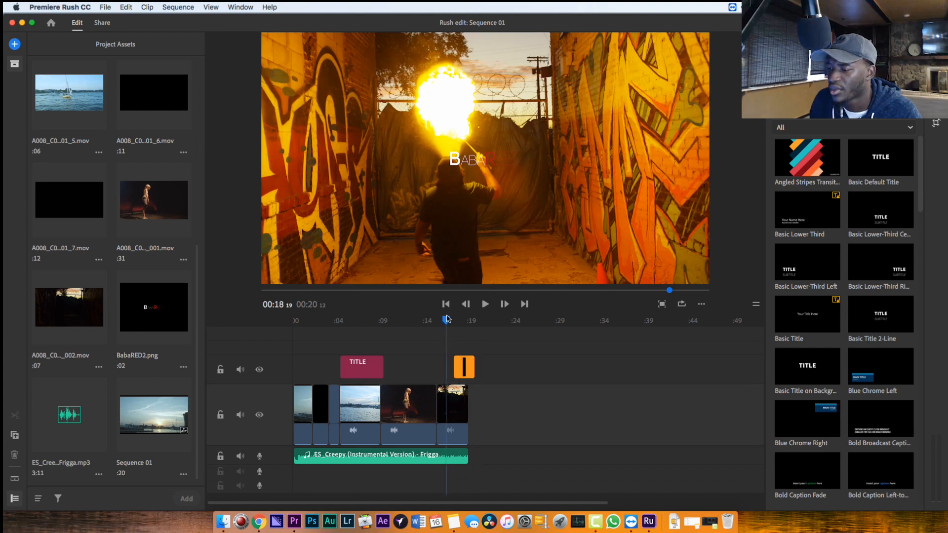
# Step: Play the logo overlay on the fire clip and reposition the BabaRED logo over the graffiti wall beside the performer
pyautogui.press('space')
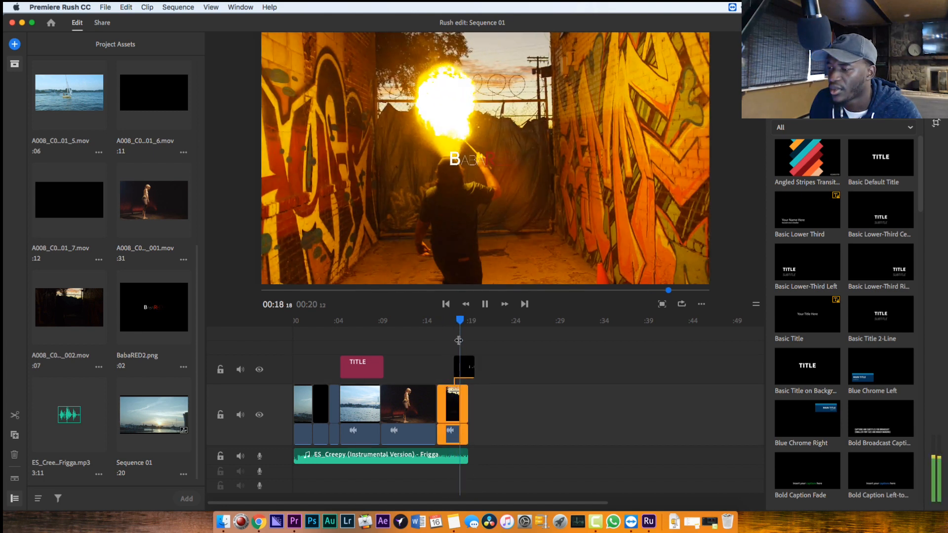
pyautogui.click(464, 365)
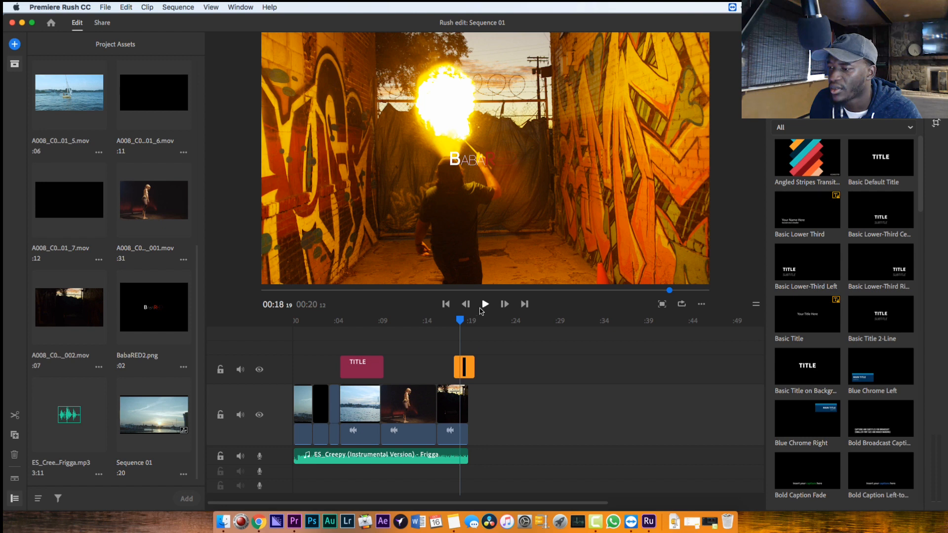
pyautogui.click(482, 159)
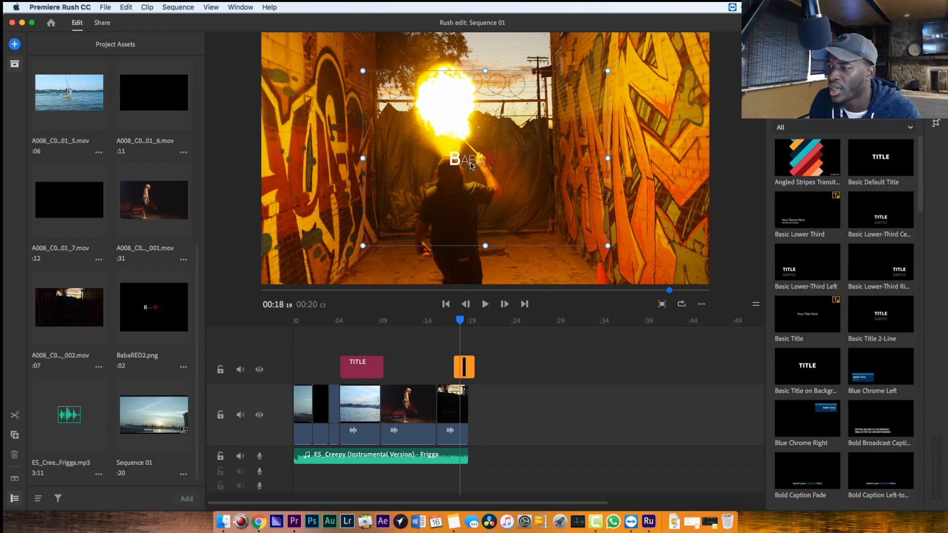
pyautogui.moveTo(470, 165); pyautogui.dragTo(590, 160)
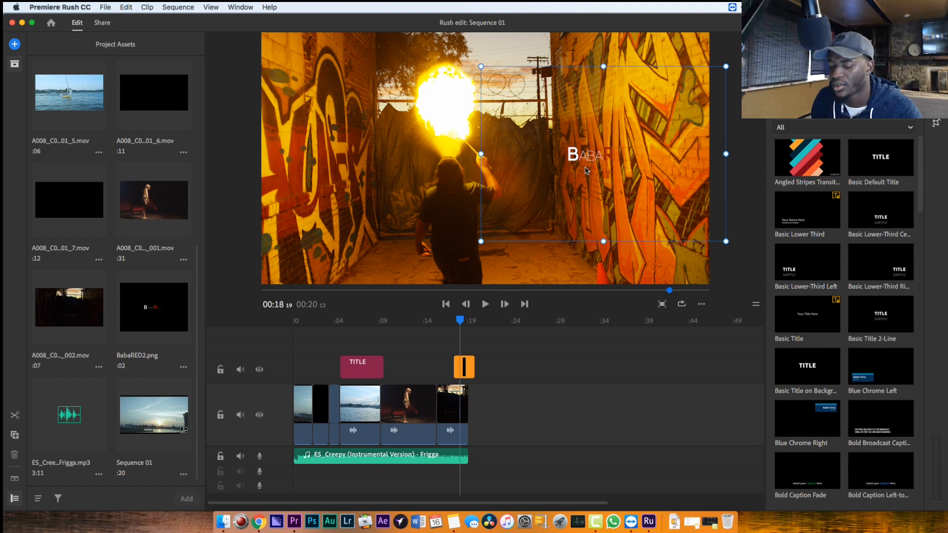
# Step: Move the BabaRED2.png clip on the overlay track so it starts where the fire clip ends, and play it
pyautogui.scroll(3, 438, 375)
pyautogui.moveTo(531, 370); pyautogui.dragTo(602, 368)
pyautogui.press('space')
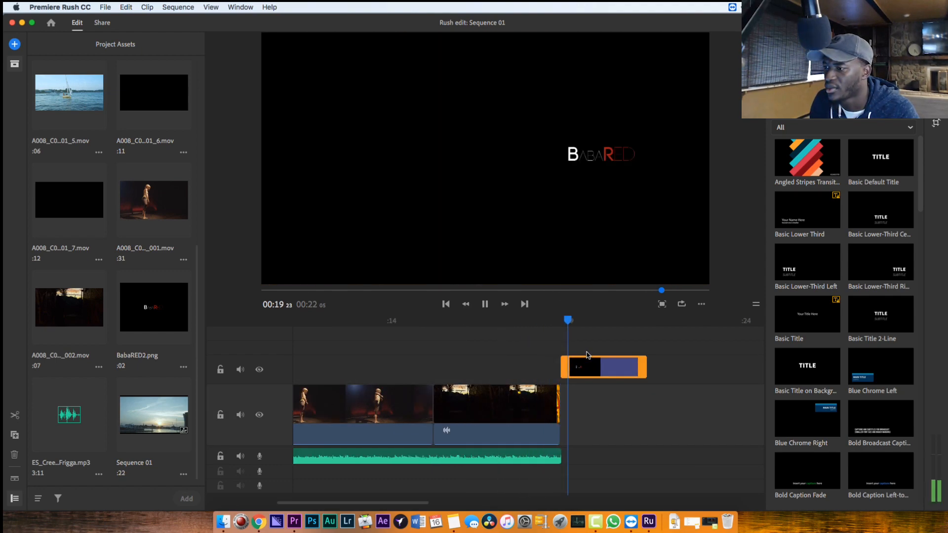
pyautogui.press('space')
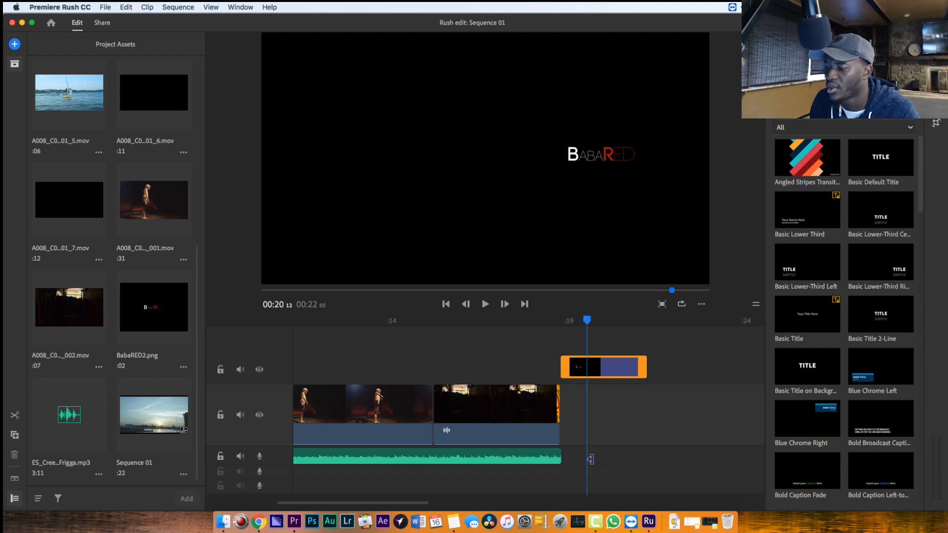
# Step: Extend the end of the music track past the logo clip to 00:24:20 and play from the fire clip
pyautogui.moveTo(590, 459); pyautogui.dragTo(740, 458)
pyautogui.click(527, 320)
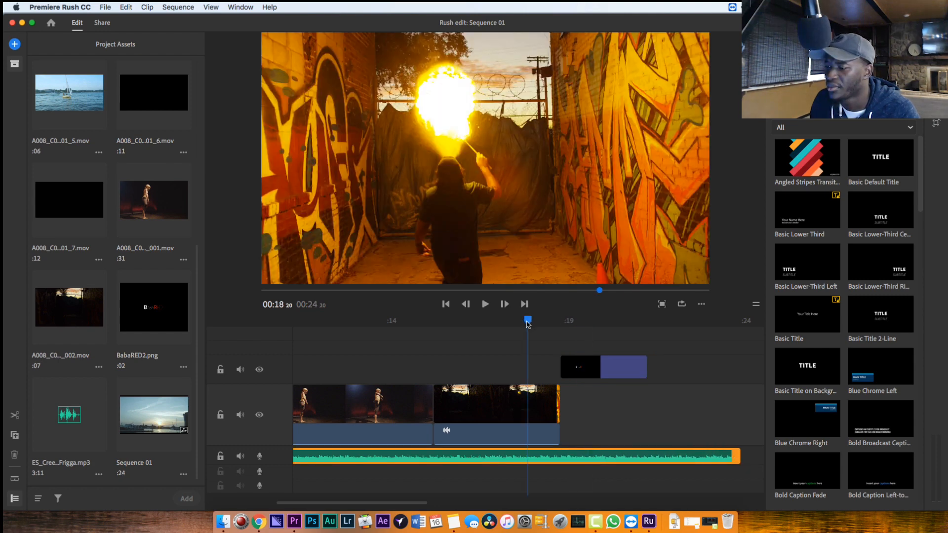
pyautogui.press('space')
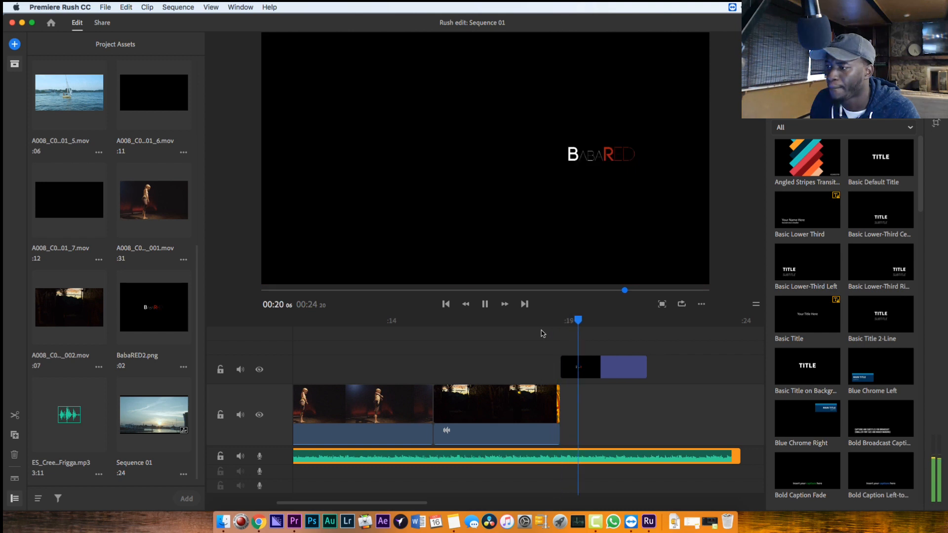
# Step: Select the BabaRED2.png clip and move the logo back near the centre of the frame
pyautogui.click(612, 365)
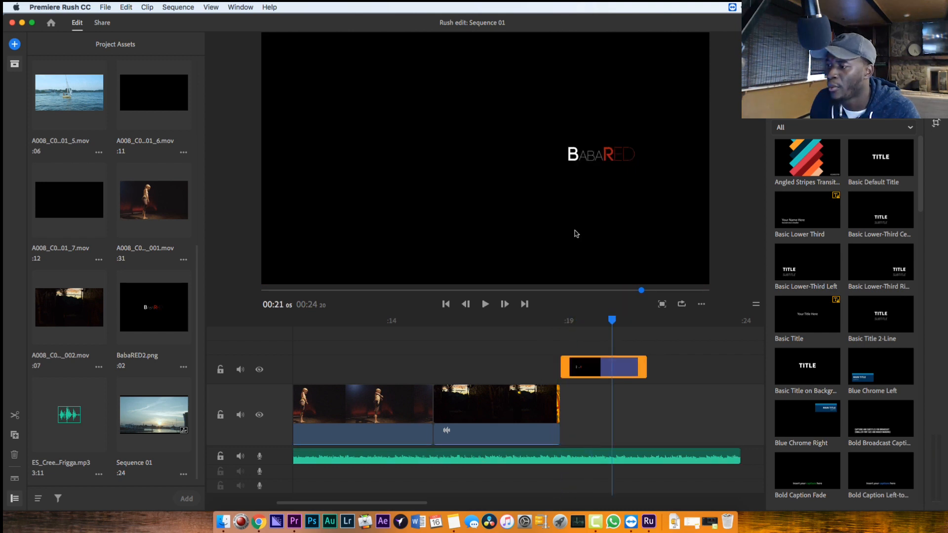
pyautogui.click(610, 153)
pyautogui.moveTo(584, 157); pyautogui.dragTo(474, 158)
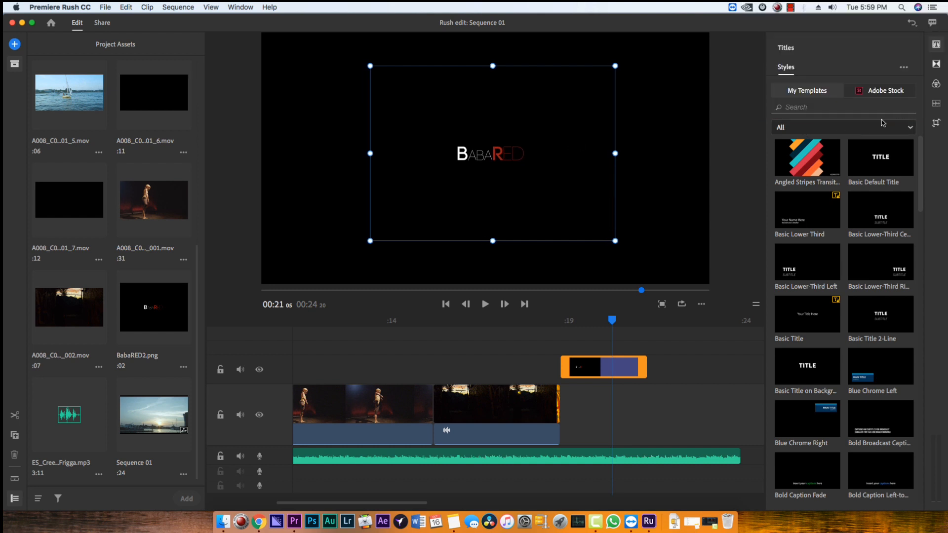
# Step: Scale the logo proportionally to 156.7, re-centre it in the frame, and play the cut from the fire clip
pyautogui.click(936, 123)
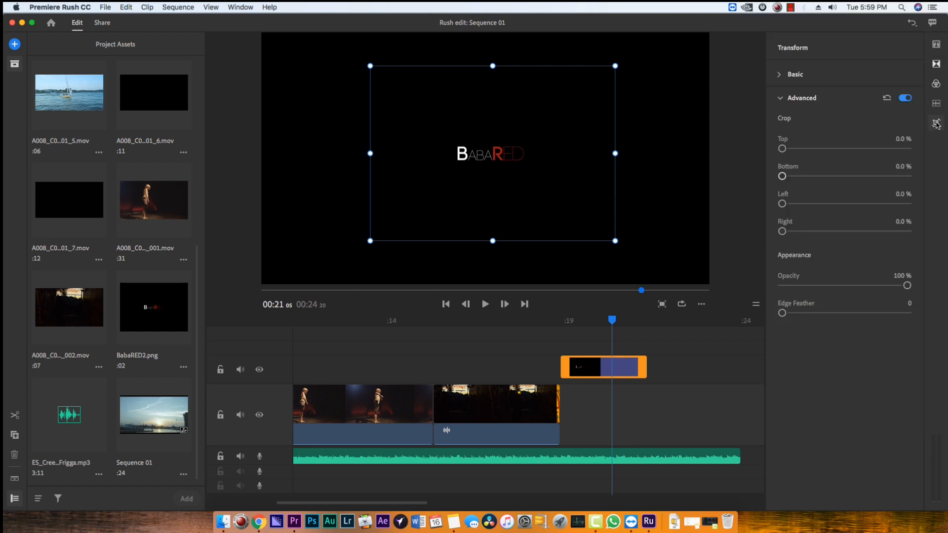
pyautogui.click(780, 75)
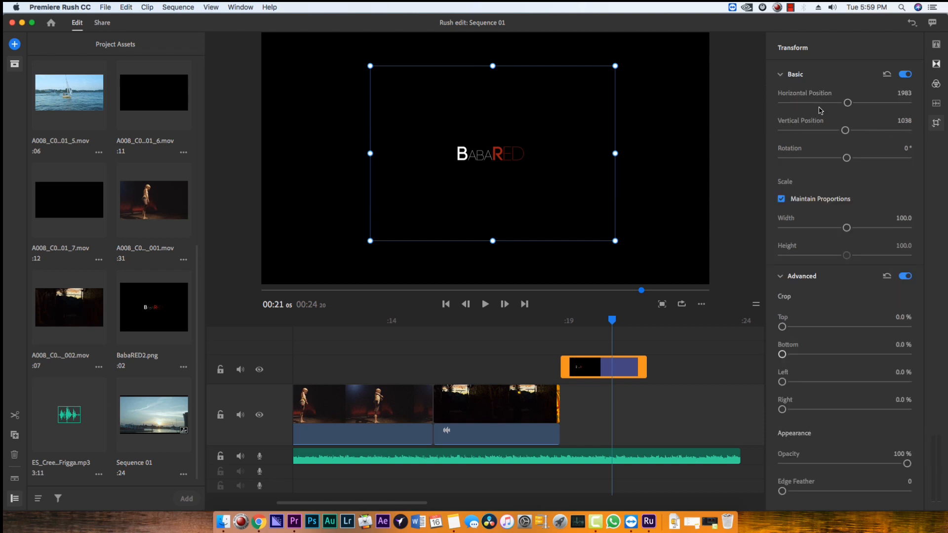
pyautogui.moveTo(846, 228); pyautogui.dragTo(879, 227)
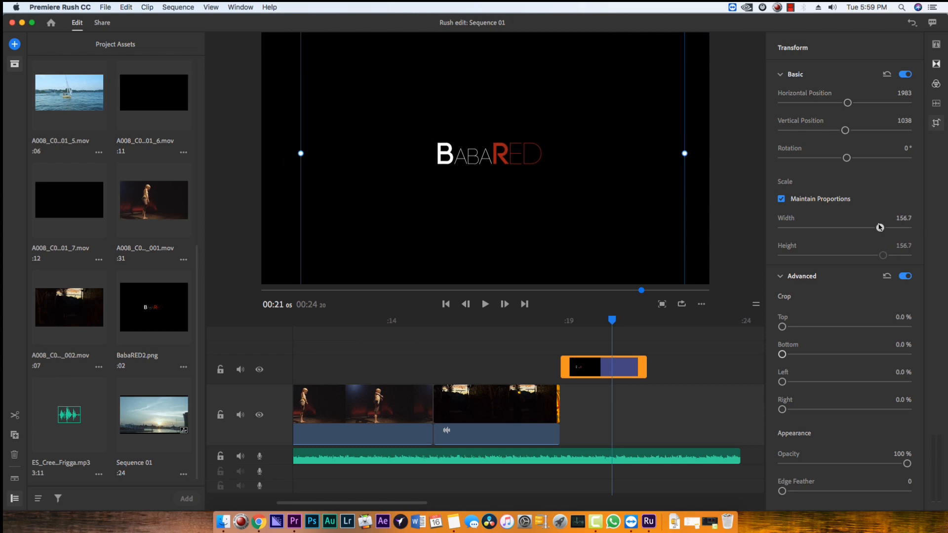
pyautogui.moveTo(518, 162); pyautogui.dragTo(509, 161)
pyautogui.click(548, 321)
pyautogui.press('space')
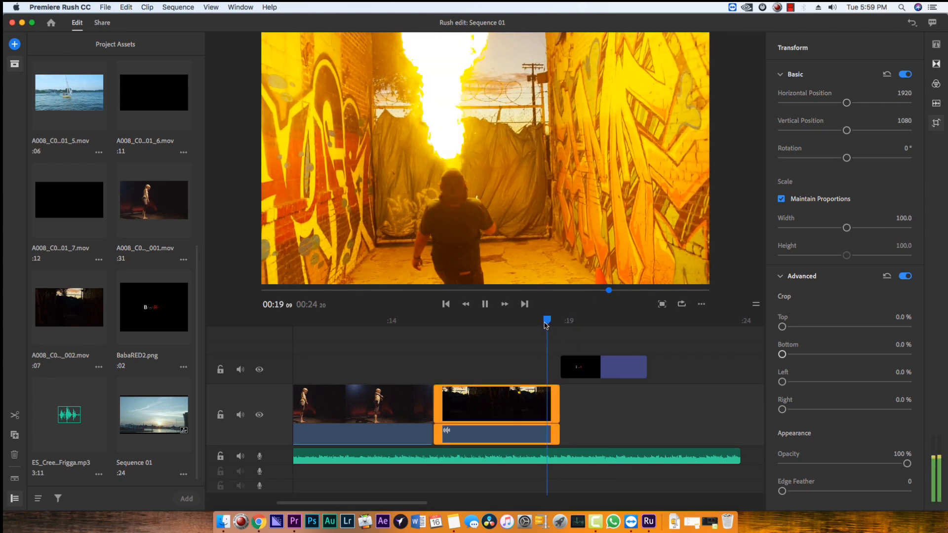
# Step: Add a Cross Dissolve to the start of the logo clip and play the fade-in
pyautogui.click(642, 360)
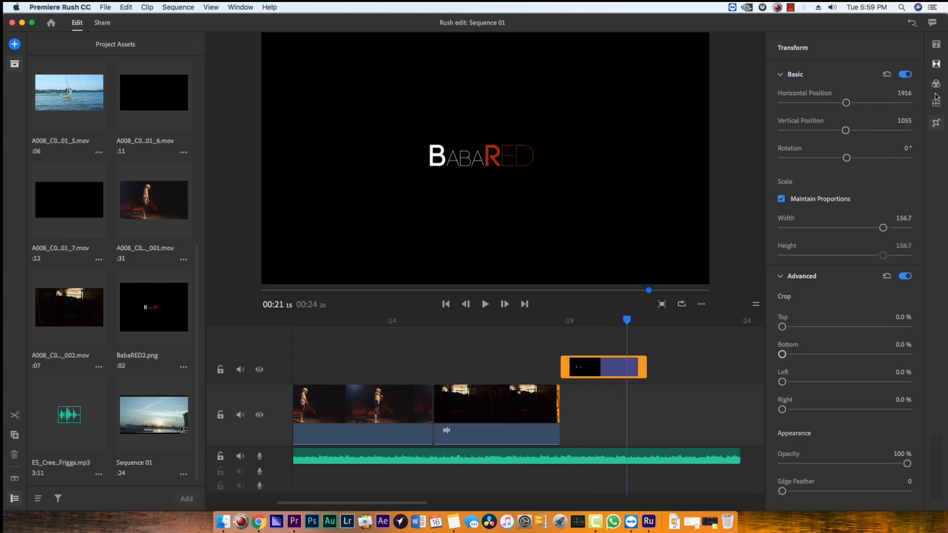
pyautogui.click(936, 66)
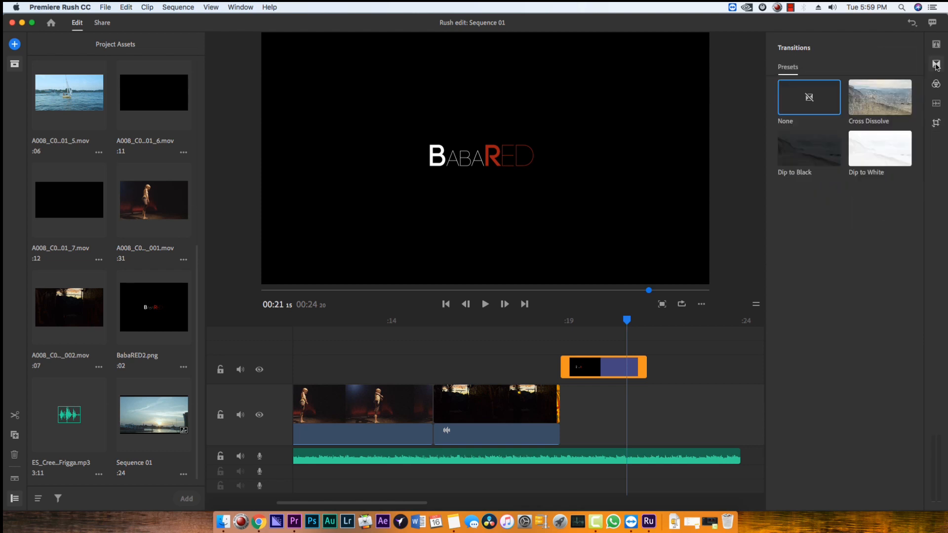
pyautogui.moveTo(900, 91)
pyautogui.mouseDown()
pyautogui.moveTo(592, 368)
pyautogui.moveTo(562, 367)
pyautogui.moveTo(571, 371)
pyautogui.mouseUp()
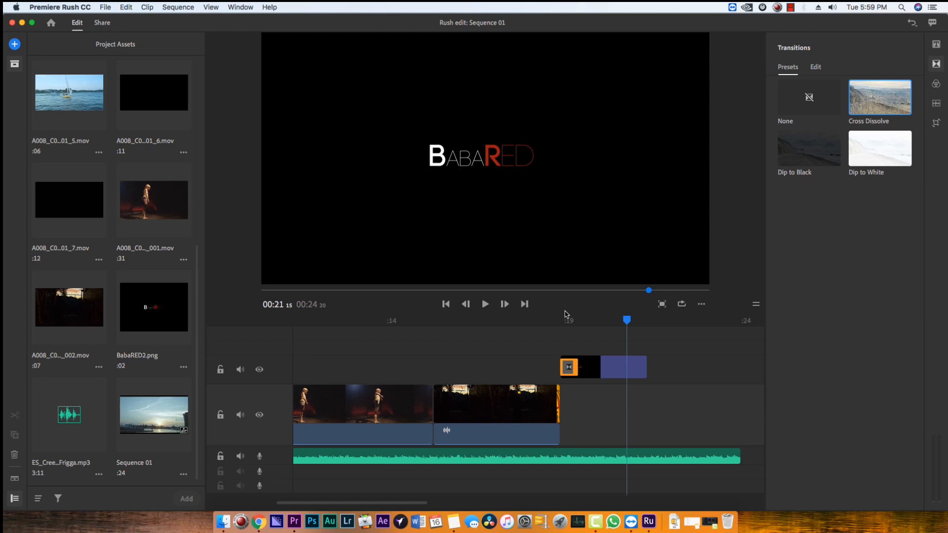
pyautogui.click(552, 322)
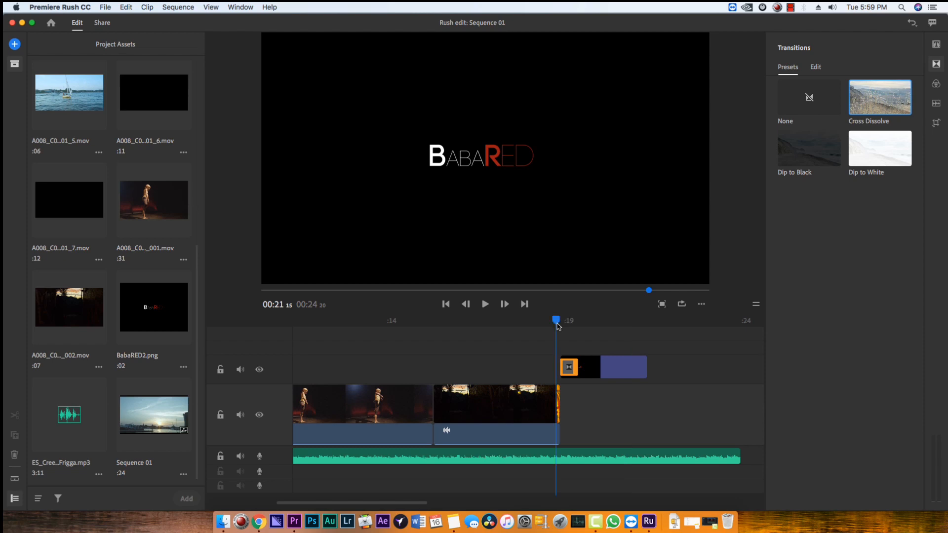
pyautogui.press('space')
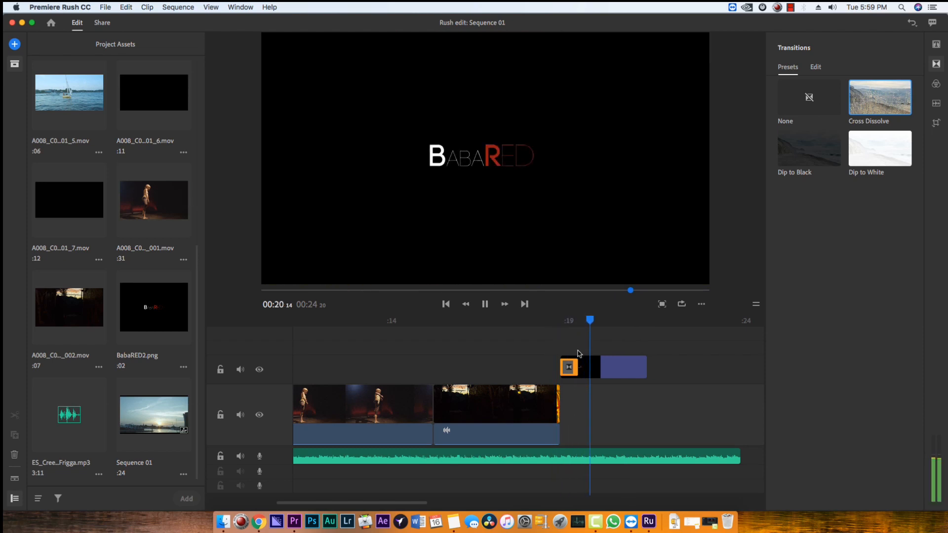
pyautogui.press('space')
# Step: Shift the logo clip earlier so it overlaps the end of the fire clip, and play the overlap
pyautogui.moveTo(585, 368); pyautogui.dragTo(571, 368)
pyautogui.click(524, 321)
pyautogui.press('space')
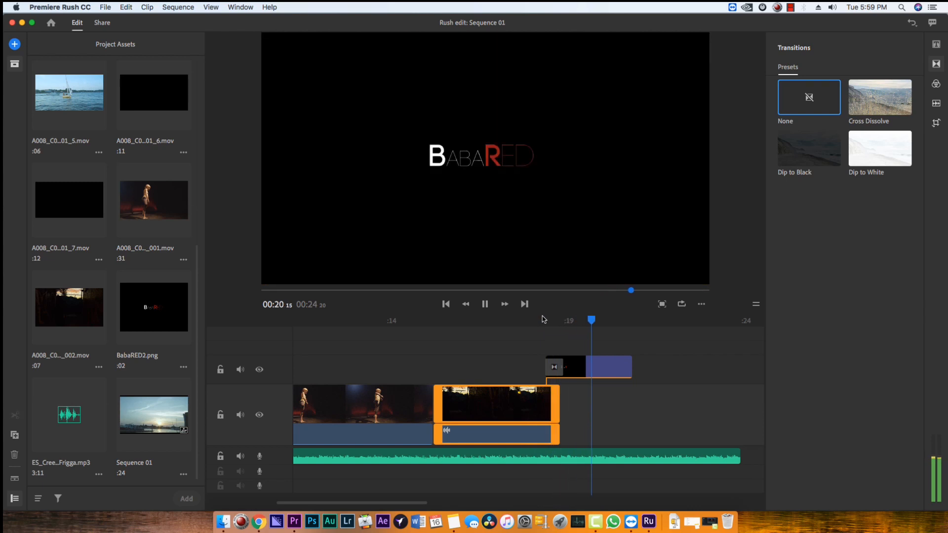
# Step: Add a Cross Dissolve to the end of the logo clip and play the fade-out
pyautogui.click(879, 98)
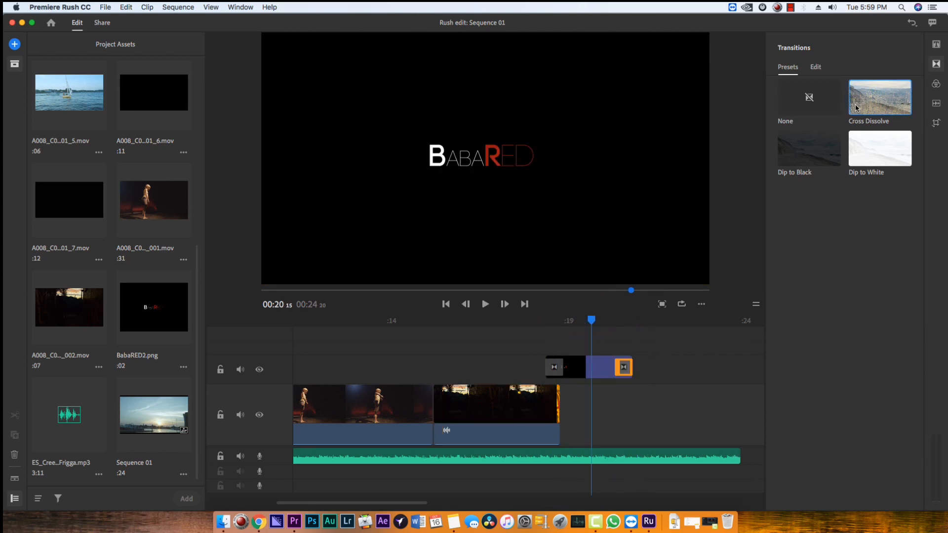
pyautogui.moveTo(855, 108); pyautogui.dragTo(581, 363)
pyautogui.click(568, 322)
pyautogui.press('space')
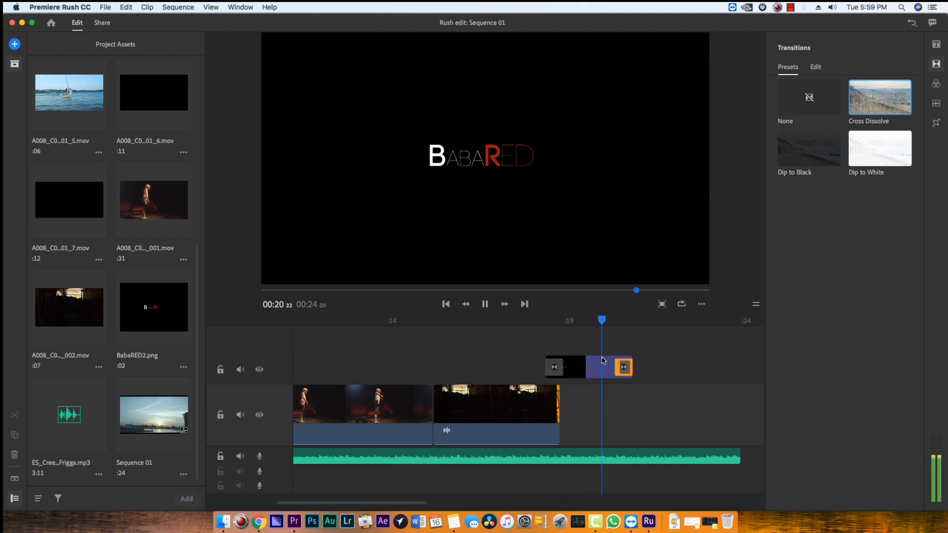
pyautogui.press('space')
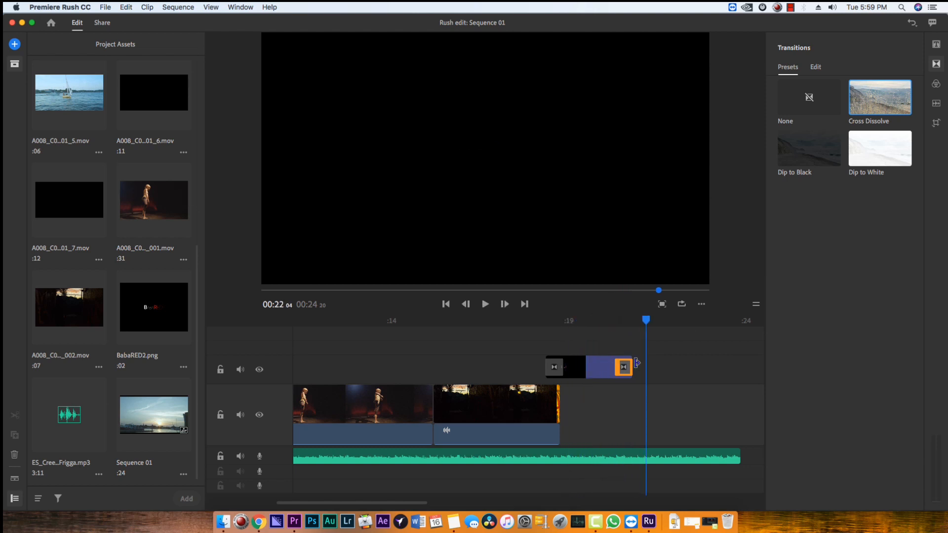
# Step: Trim the end of the logo clip back to about 00:20:22 and play the shortened logo
pyautogui.moveTo(636, 363); pyautogui.dragTo(604, 366)
pyautogui.click(538, 320)
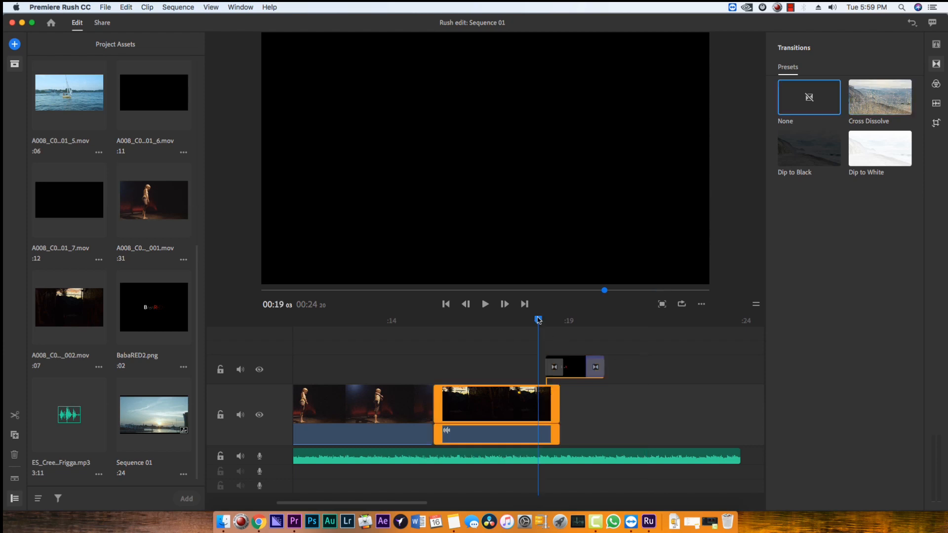
pyautogui.press('space')
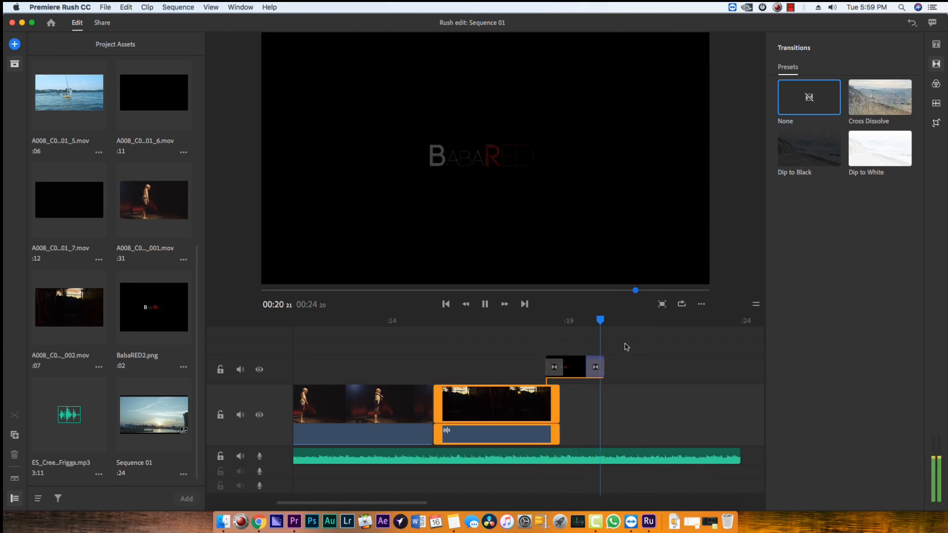
pyautogui.press('space')
# Step: Nudge the logo clip slightly later over the fire clip's end, replaying the cut to check its timing
pyautogui.click(574, 367)
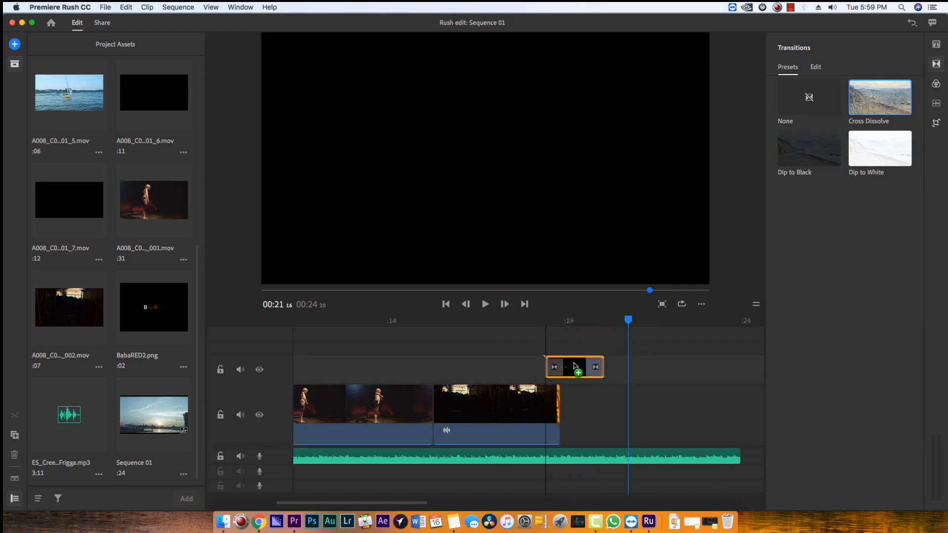
pyautogui.click(536, 321)
pyautogui.press('space')
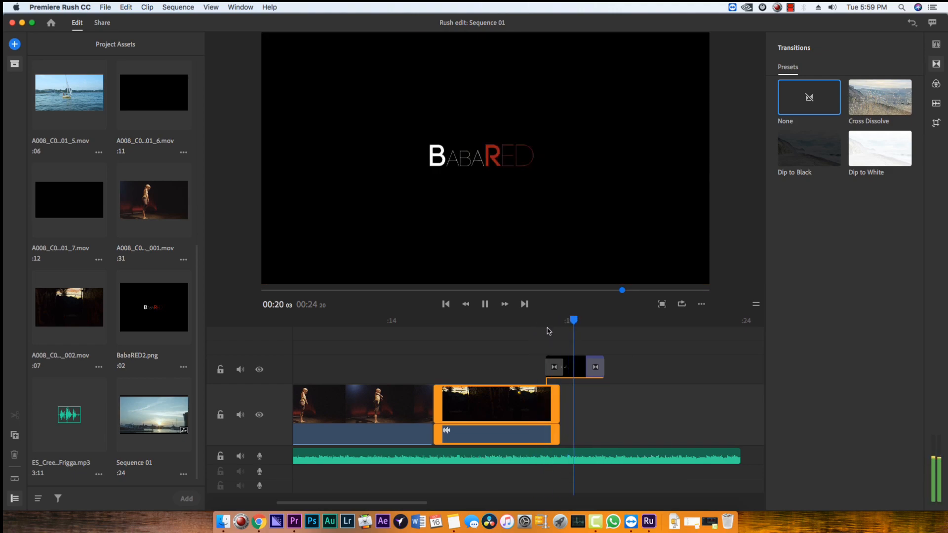
pyautogui.press('space')
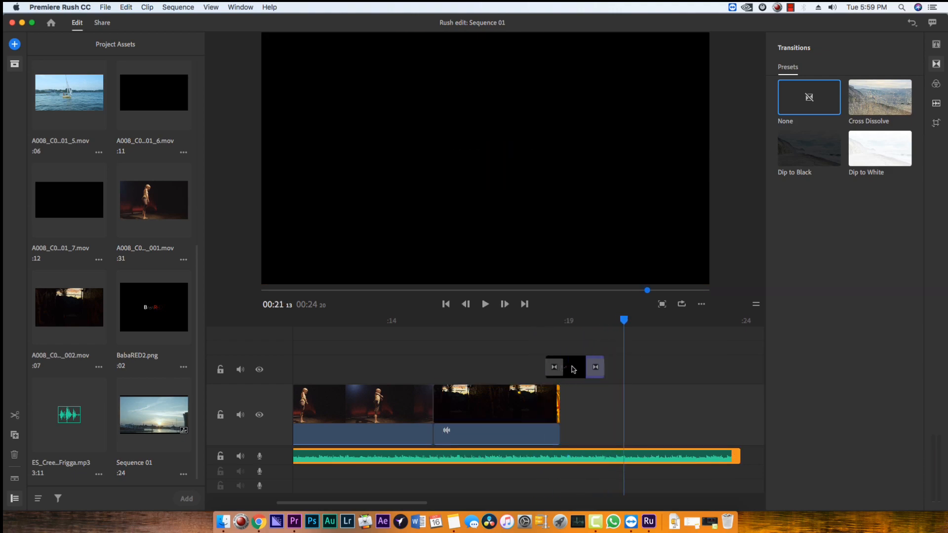
pyautogui.moveTo(573, 370); pyautogui.dragTo(571, 367)
pyautogui.click(542, 322)
pyautogui.press('space')
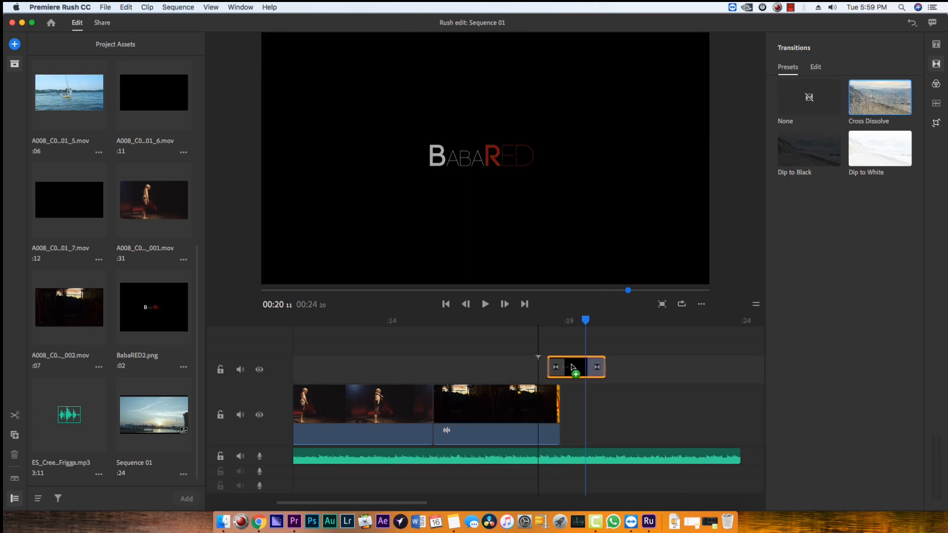
pyautogui.press('space')
# Step: Add a Cross Dissolve to the end of the fire clip and play the fade into the logo
pyautogui.click(542, 321)
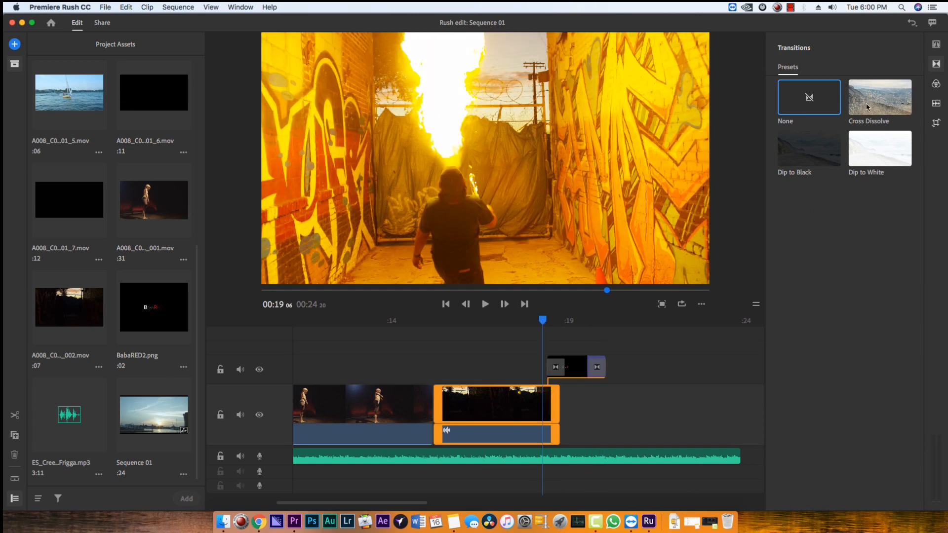
pyautogui.moveTo(866, 108); pyautogui.dragTo(554, 409)
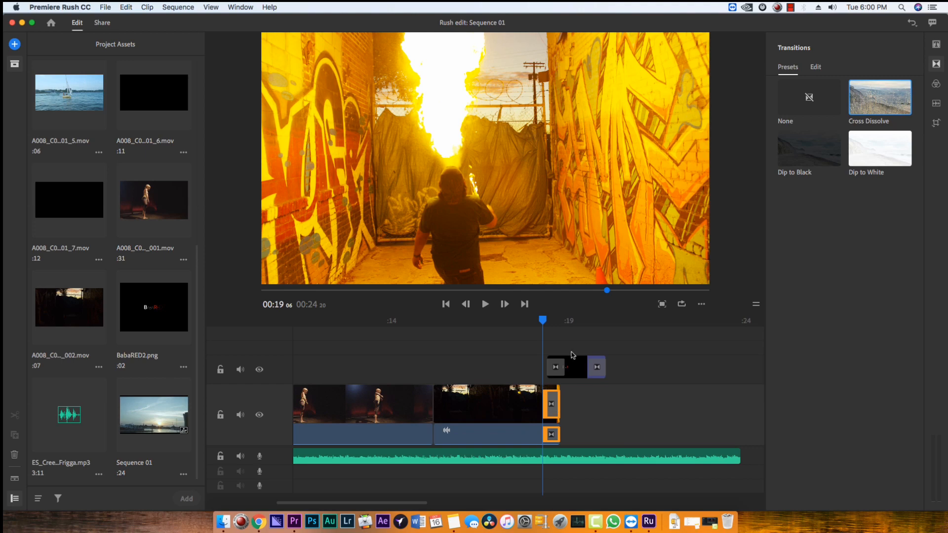
pyautogui.moveTo(537, 318); pyautogui.dragTo(521, 320)
pyautogui.press('space')
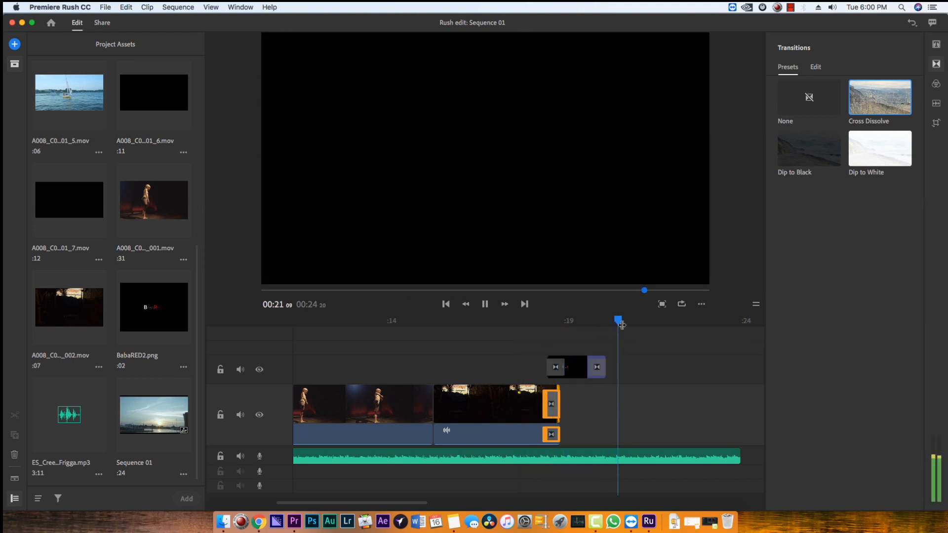
pyautogui.press('space')
# Step: Trim the music track's end back to 00:21:14, just past the logo, and add a Cross Dissolve to it
pyautogui.moveTo(590, 321); pyautogui.dragTo(581, 321)
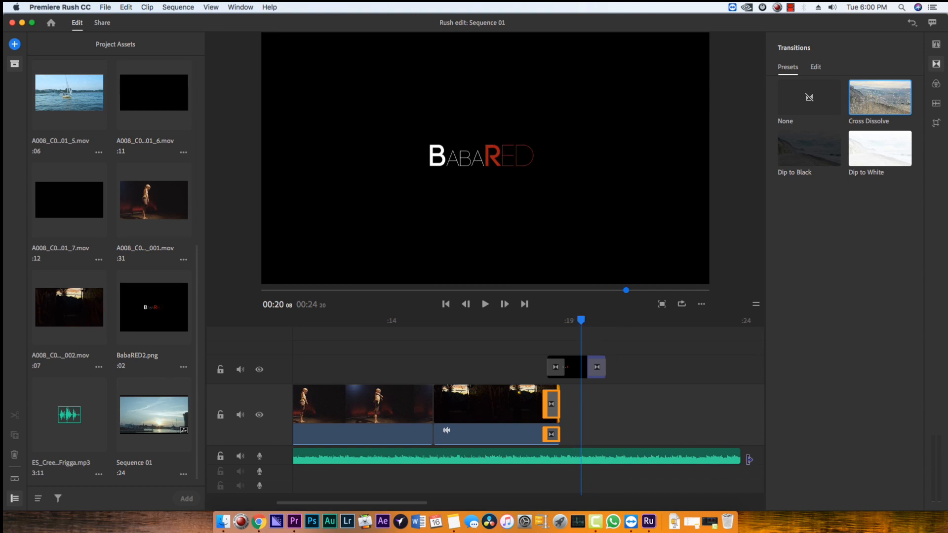
pyautogui.moveTo(749, 460); pyautogui.dragTo(624, 456)
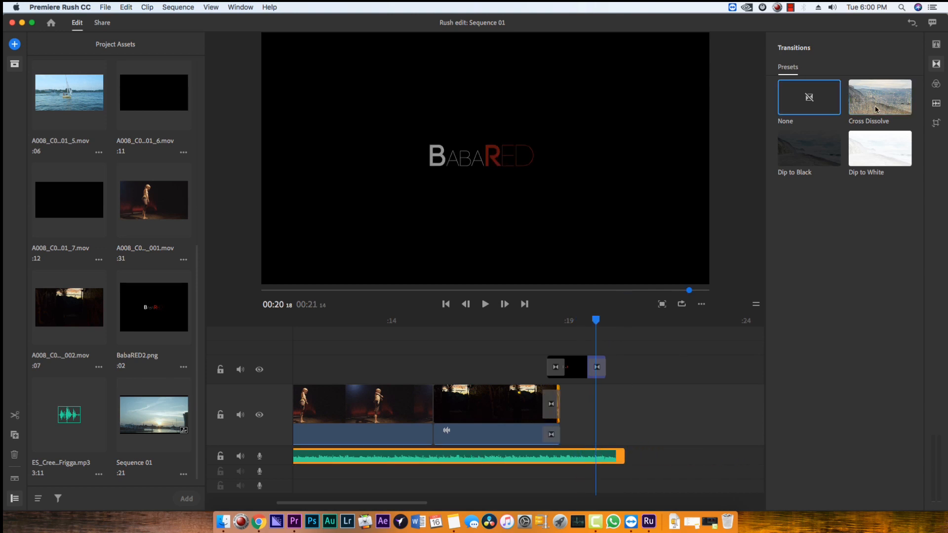
pyautogui.moveTo(876, 108); pyautogui.dragTo(612, 458)
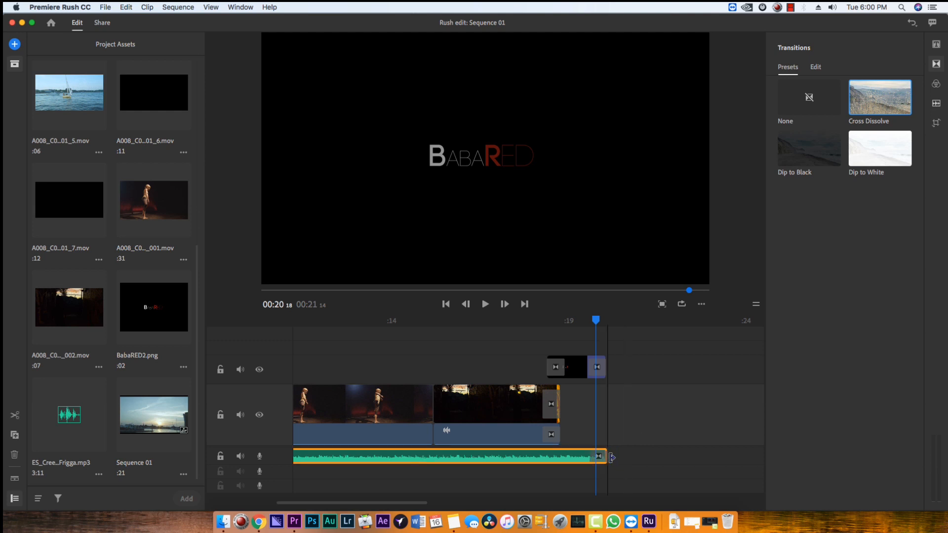
# Step: Extend the end of the music track to 00:21:09, slightly past the logo, and replay the ending
pyautogui.click(575, 323)
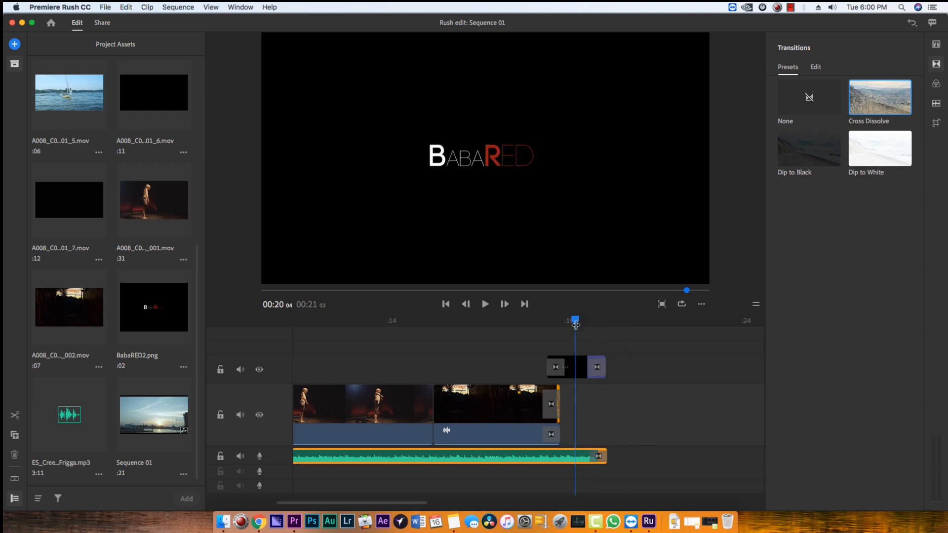
pyautogui.press('space')
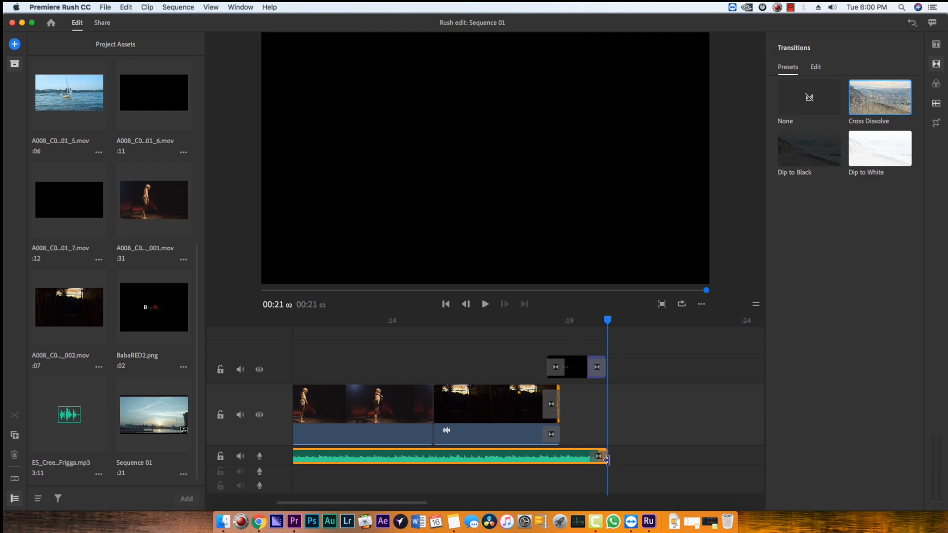
pyautogui.moveTo(607, 459); pyautogui.dragTo(619, 460)
pyautogui.click(572, 323)
pyautogui.press('space')
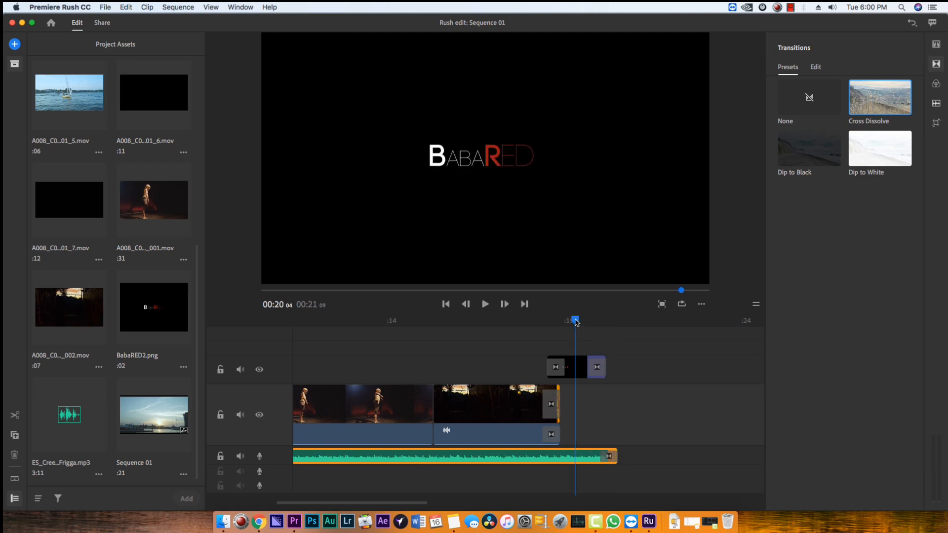
pyautogui.click(573, 323)
# Step: Add a second default title at 00:06:20, on the track above the existing title
pyautogui.press('-')
pyautogui.click(327, 323)
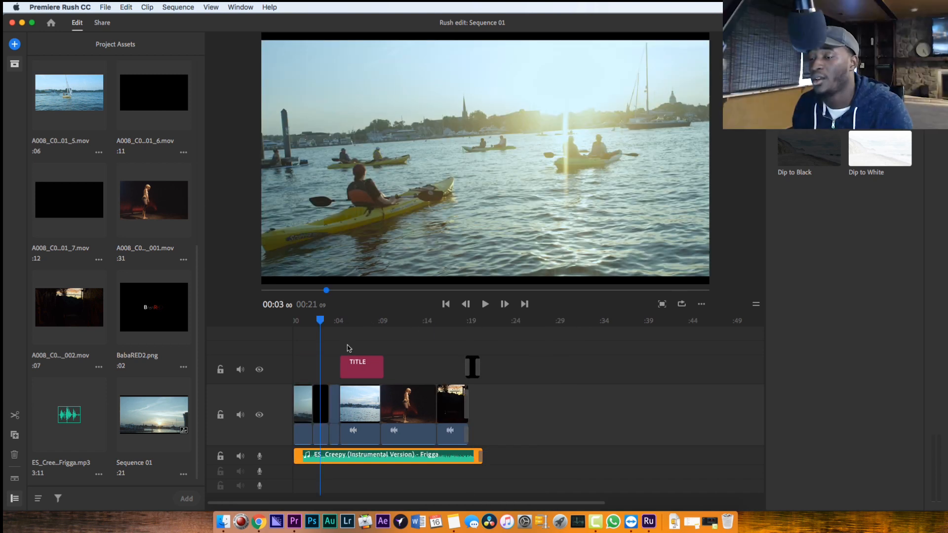
pyautogui.press('=')
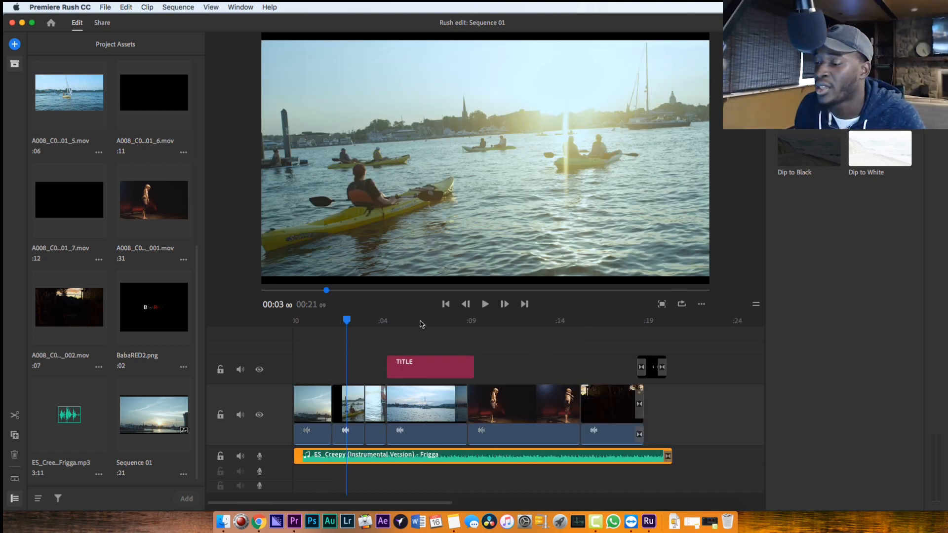
pyautogui.click(415, 322)
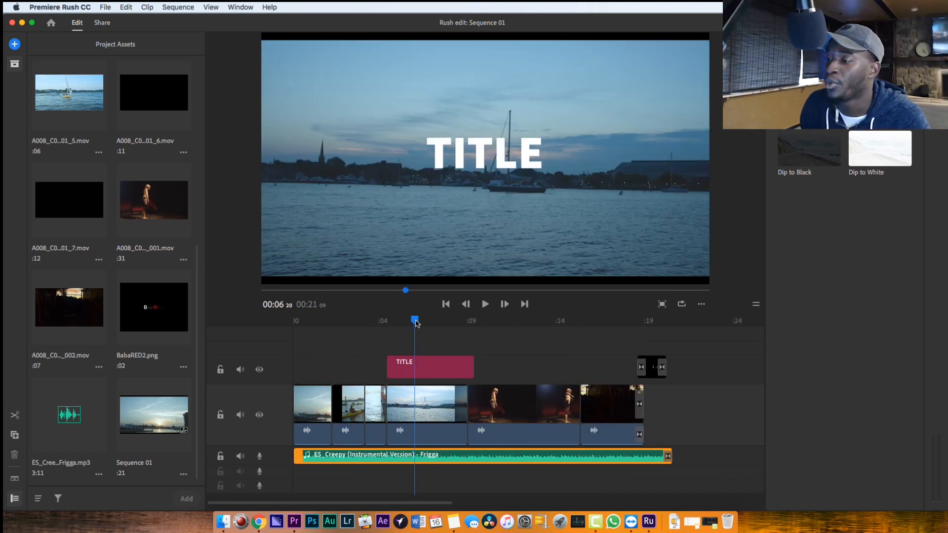
pyautogui.click(14, 44)
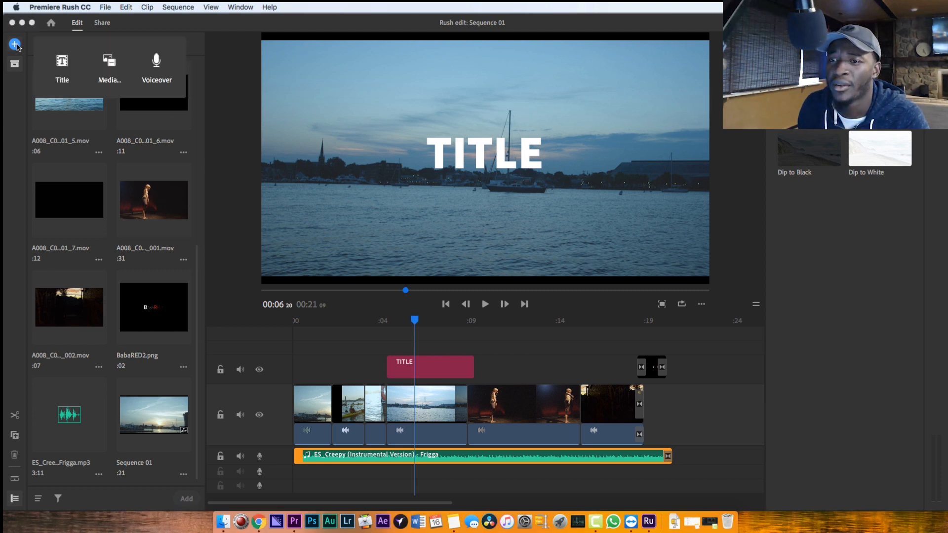
pyautogui.click(62, 67)
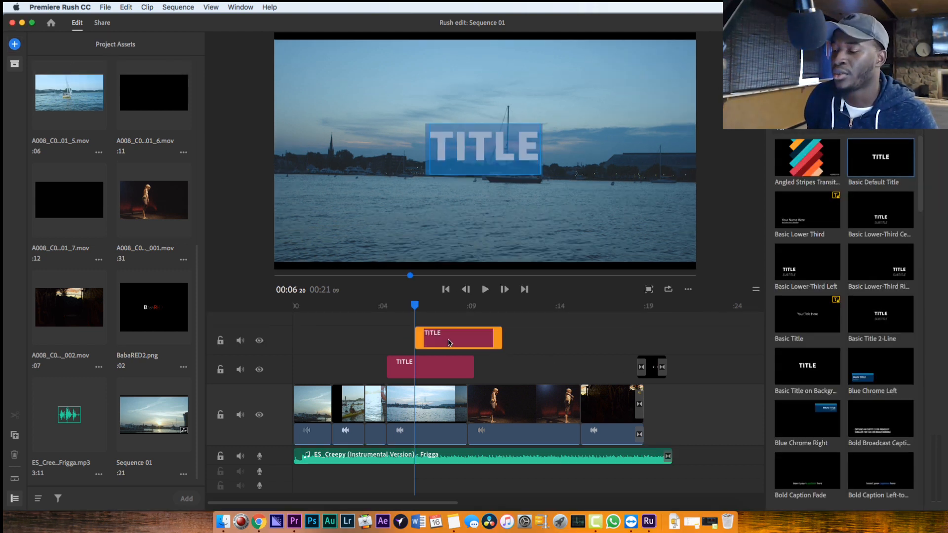
# Step: Delete the original title clip from the track below the new title
pyautogui.click(459, 342)
pyautogui.click(448, 375)
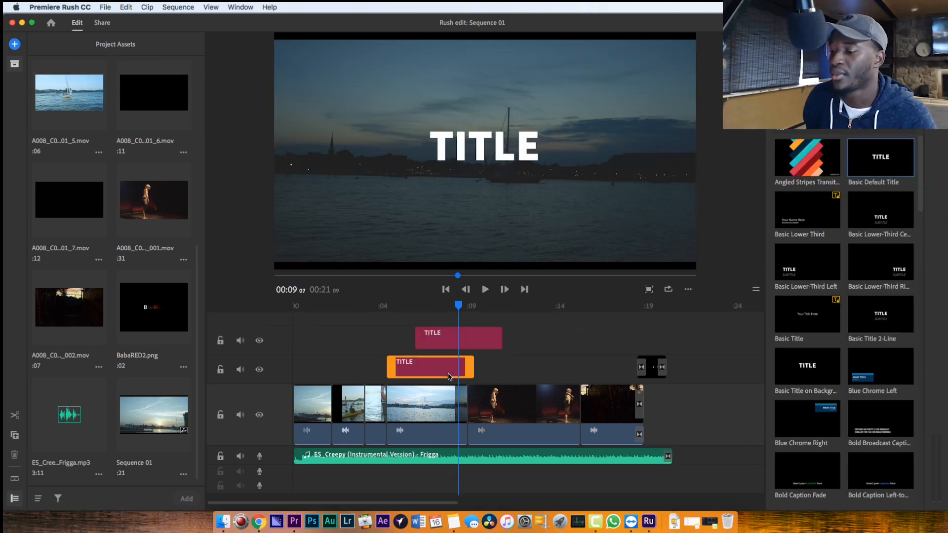
pyautogui.press('Delete')
# Step: Replace the text of the remaining title with "MY RUSH EDIT"
pyautogui.click(450, 341)
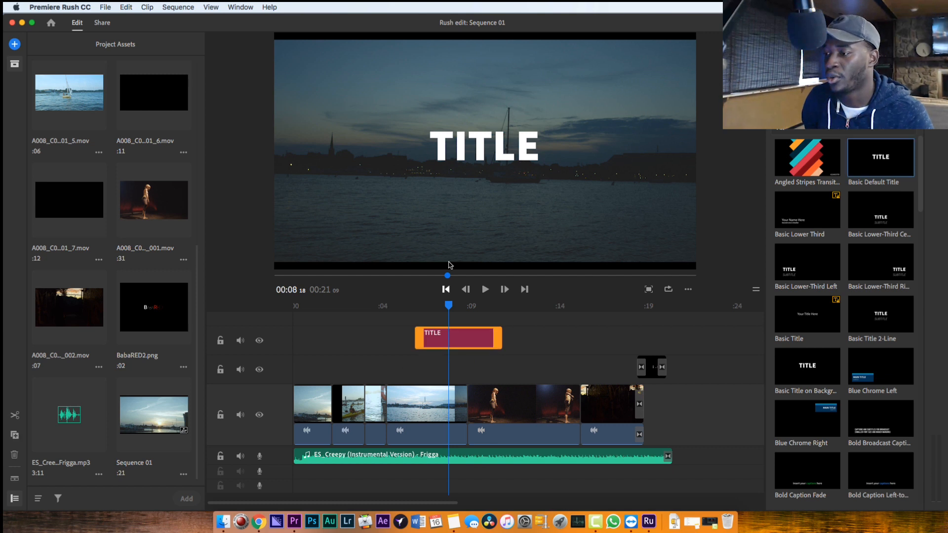
pyautogui.click(487, 147)
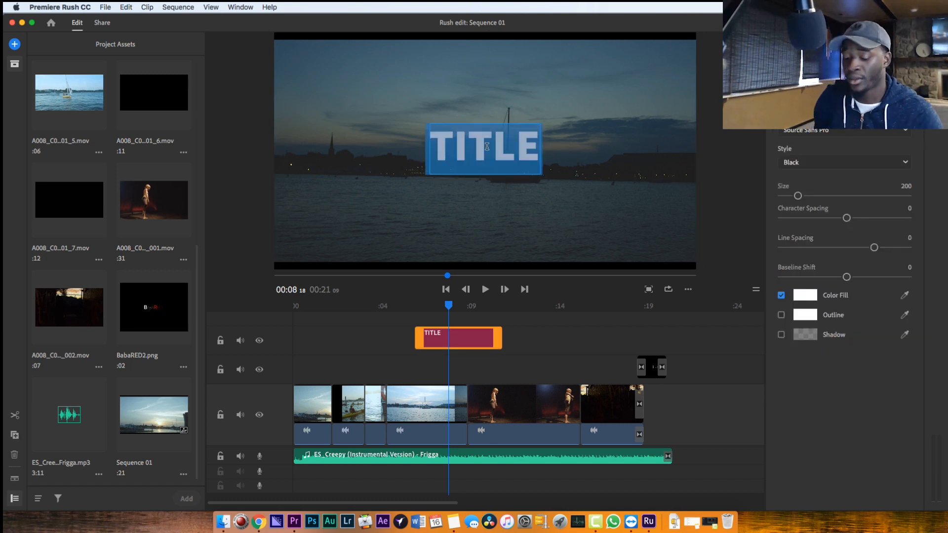
pyautogui.write('MY')
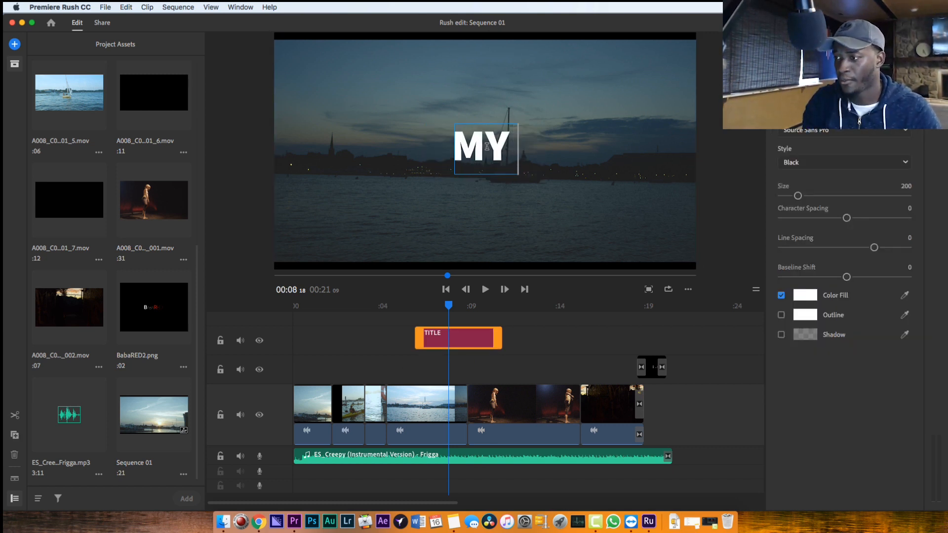
pyautogui.write(' RUSH EDIT')
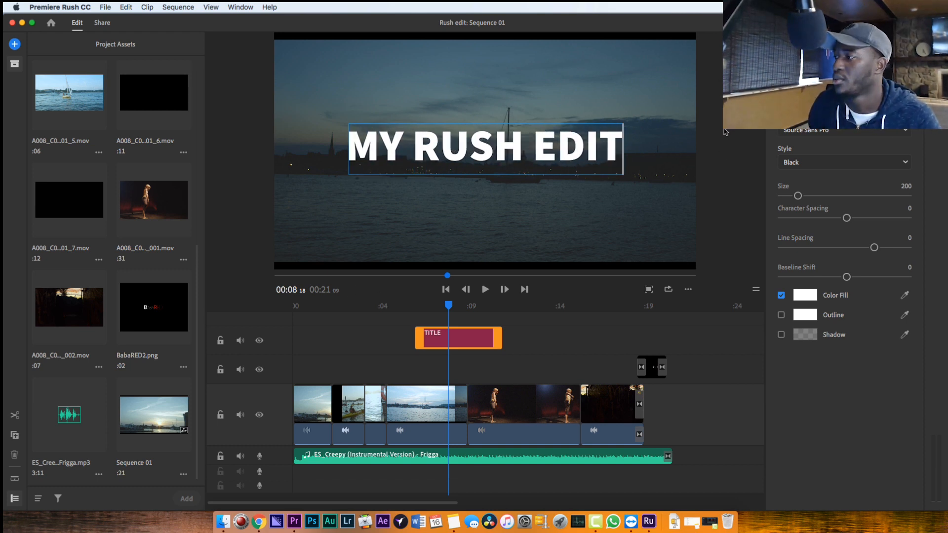
pyautogui.click(547, 204)
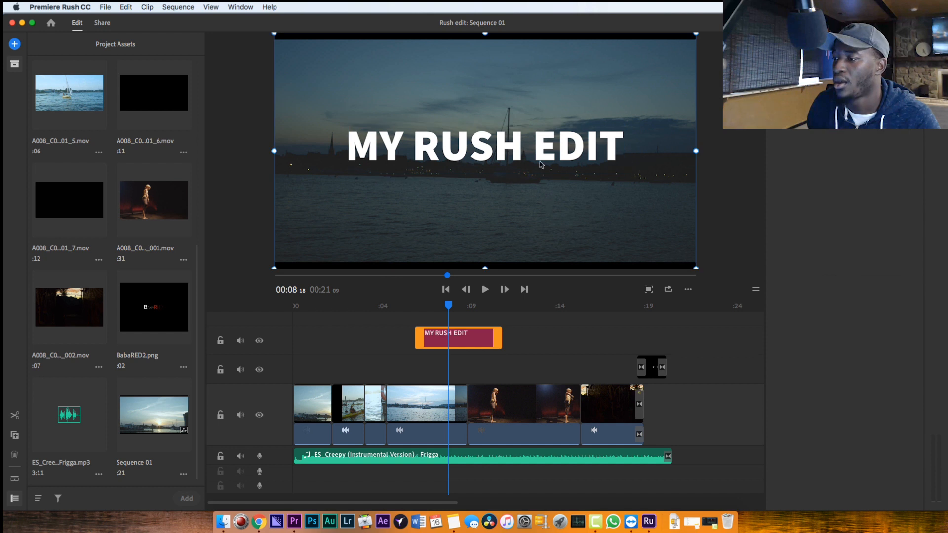
# Step: Reduce the font size of the MY RUSH EDIT title to 114 and check it over the boat clip
pyautogui.click(470, 343)
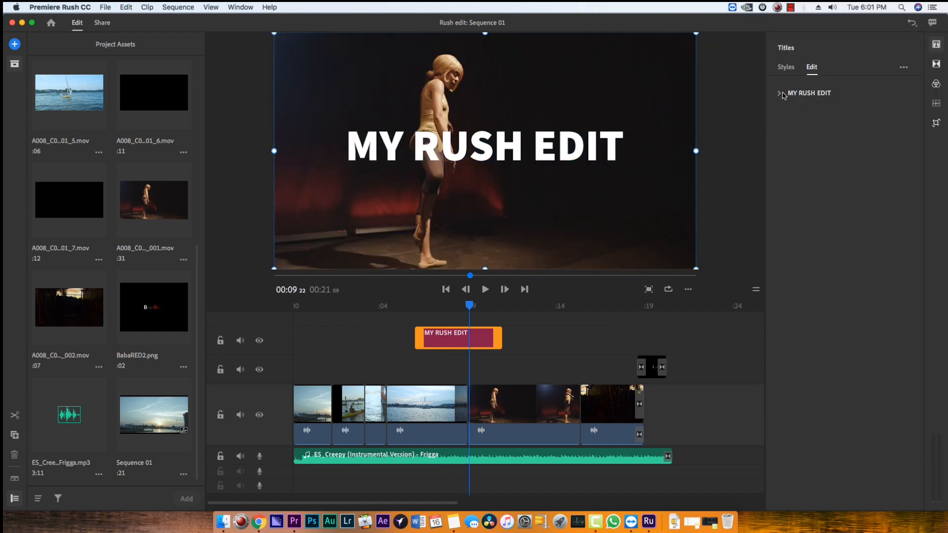
pyautogui.click(782, 94)
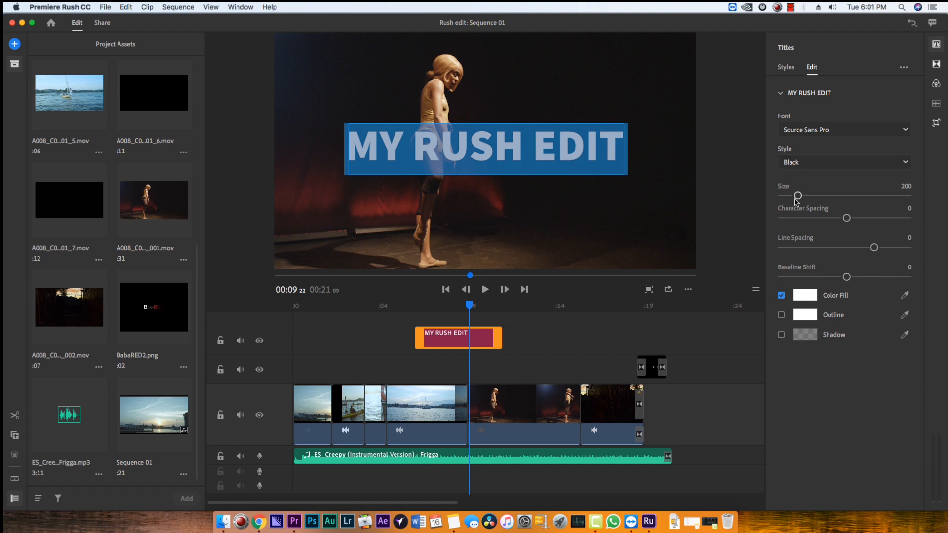
pyautogui.moveTo(796, 199); pyautogui.dragTo(790, 201)
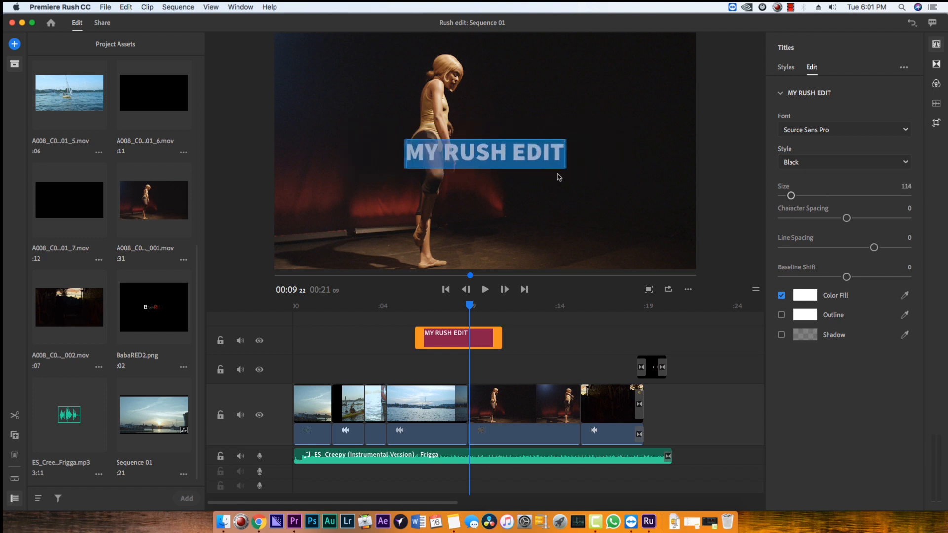
pyautogui.click(452, 338)
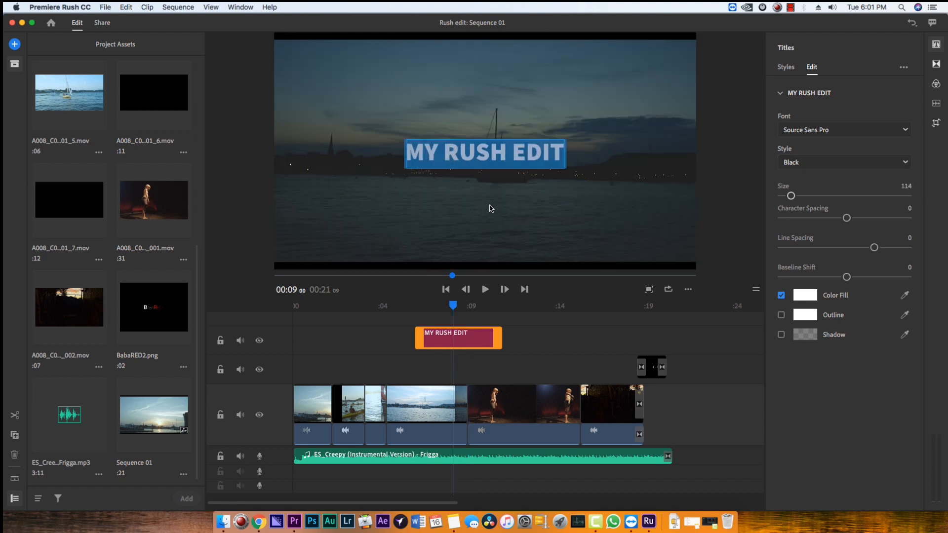
# Step: Move the MY RUSH EDIT title to the start of the sequence and trim its end to match the first clip's end
pyautogui.click(540, 350)
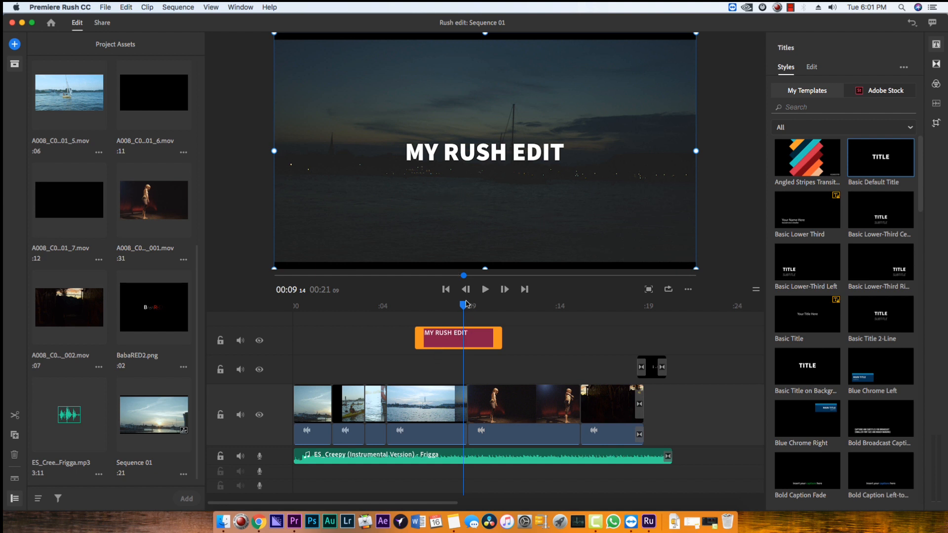
pyautogui.click(523, 328)
pyautogui.moveTo(488, 341); pyautogui.dragTo(343, 352)
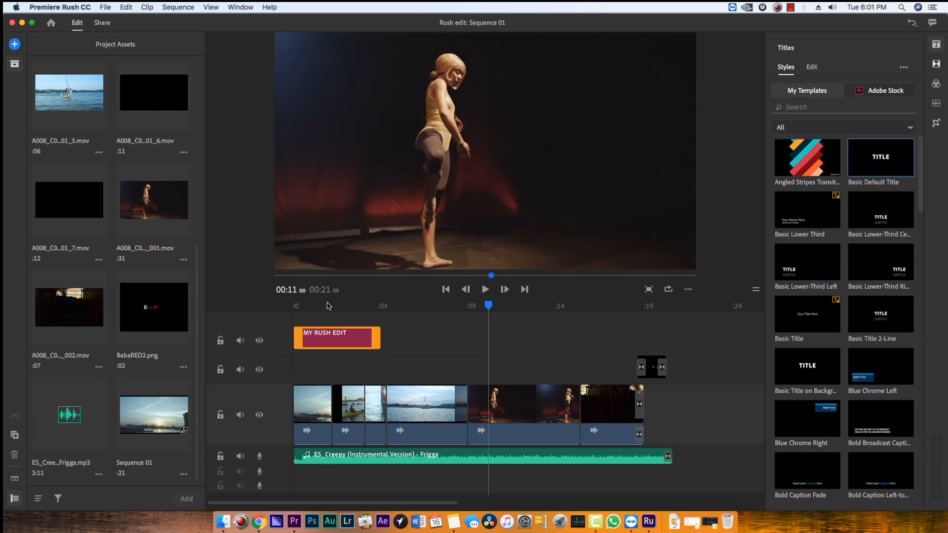
pyautogui.moveTo(327, 306); pyautogui.dragTo(282, 314)
pyautogui.press('space')
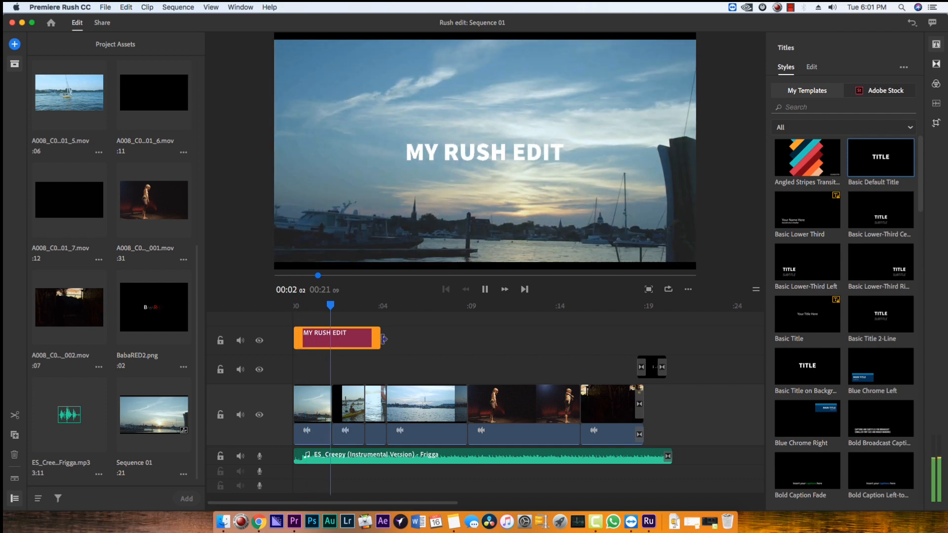
pyautogui.moveTo(379, 342); pyautogui.dragTo(331, 343)
pyautogui.click(312, 306)
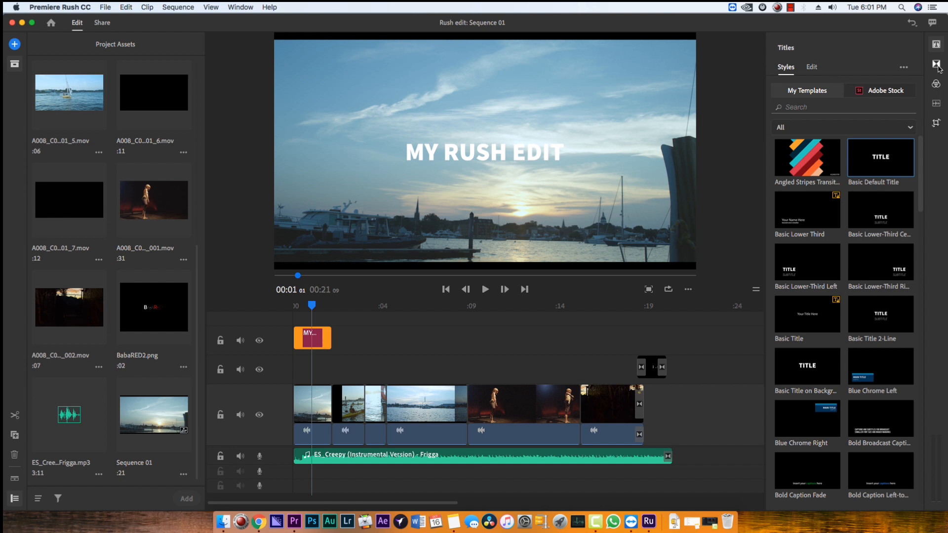
# Step: Add a Cross Dissolve to both ends of the title, shorten it slightly, and play the sequence from the start
pyautogui.click(937, 66)
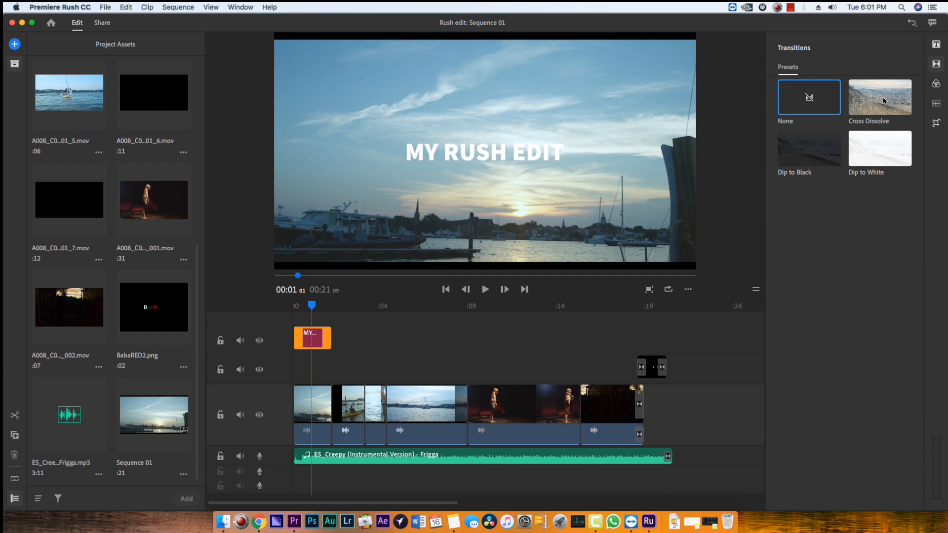
pyautogui.moveTo(884, 101); pyautogui.dragTo(297, 339)
pyautogui.moveTo(830, 140); pyautogui.dragTo(328, 339)
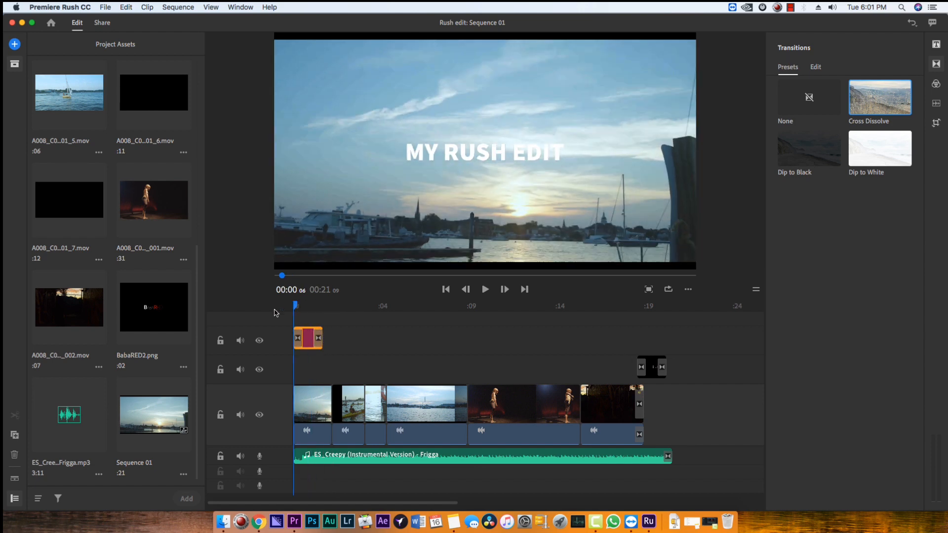
pyautogui.press('space')
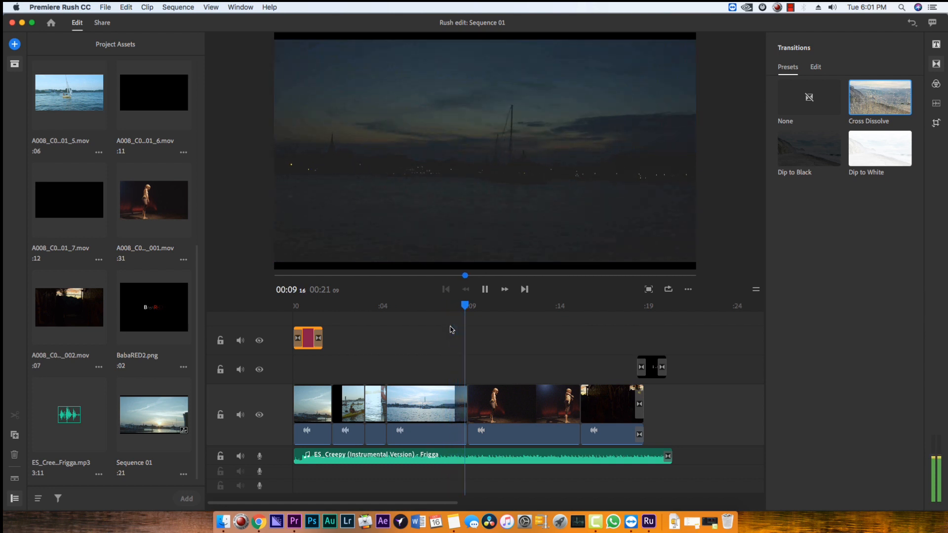
# Step: Select the dancer clip and try the SL Fuji, SL Kodak and Cinematic color presets on it
pyautogui.click(523, 409)
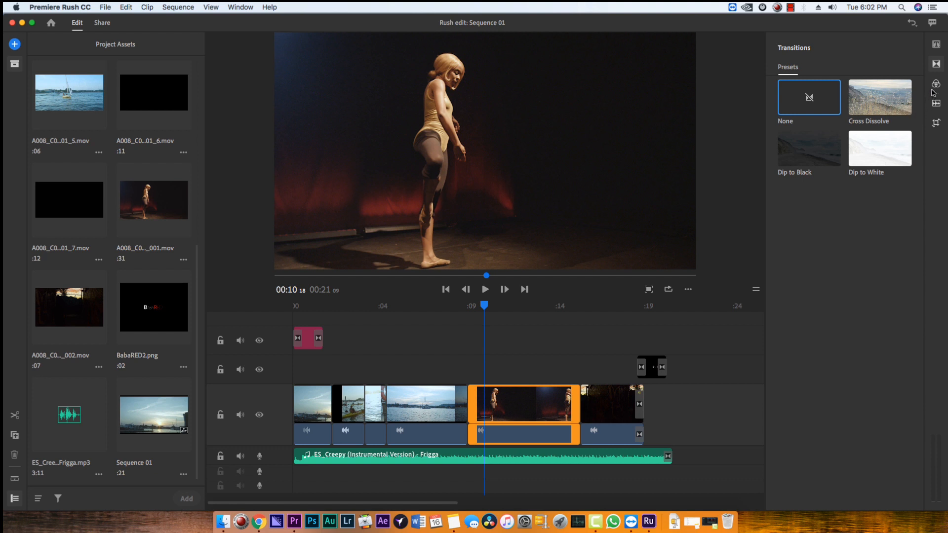
pyautogui.click(935, 85)
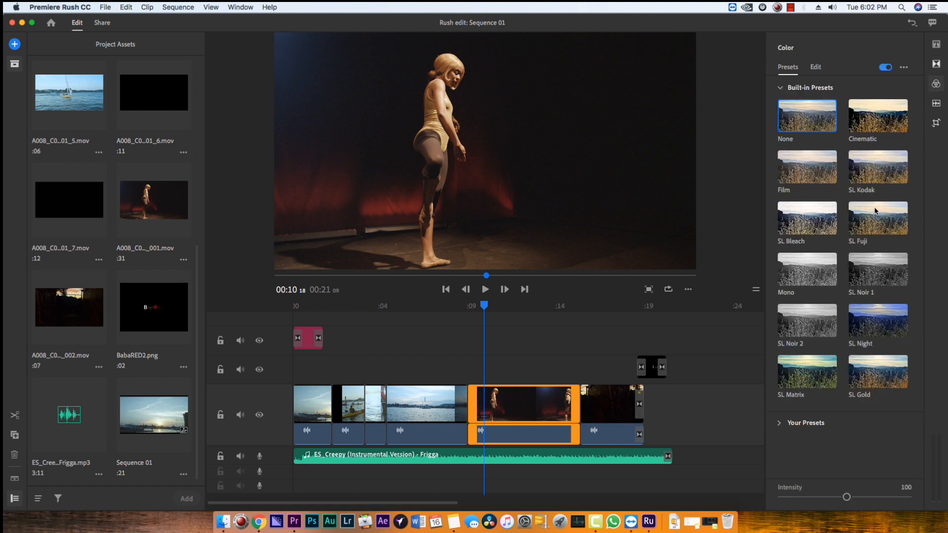
pyautogui.click(889, 225)
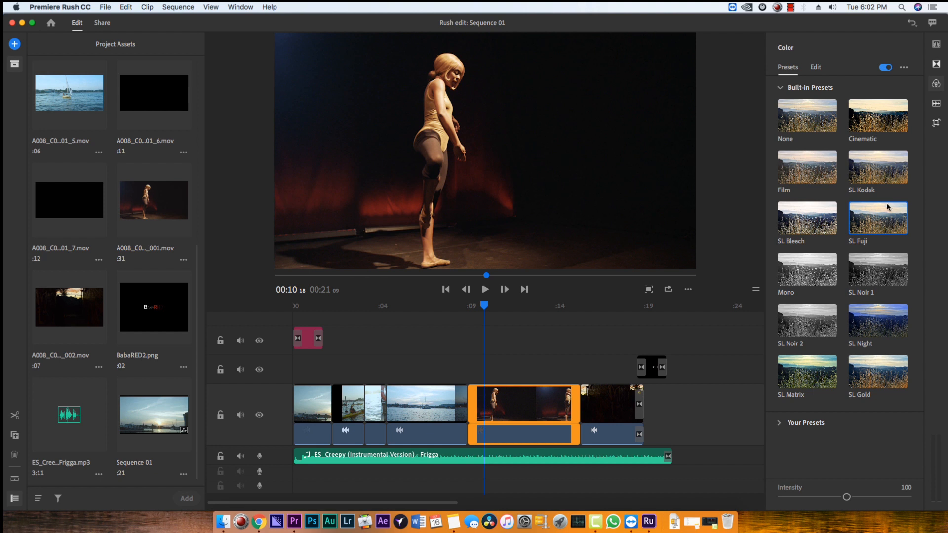
pyautogui.click(884, 173)
pyautogui.click(871, 121)
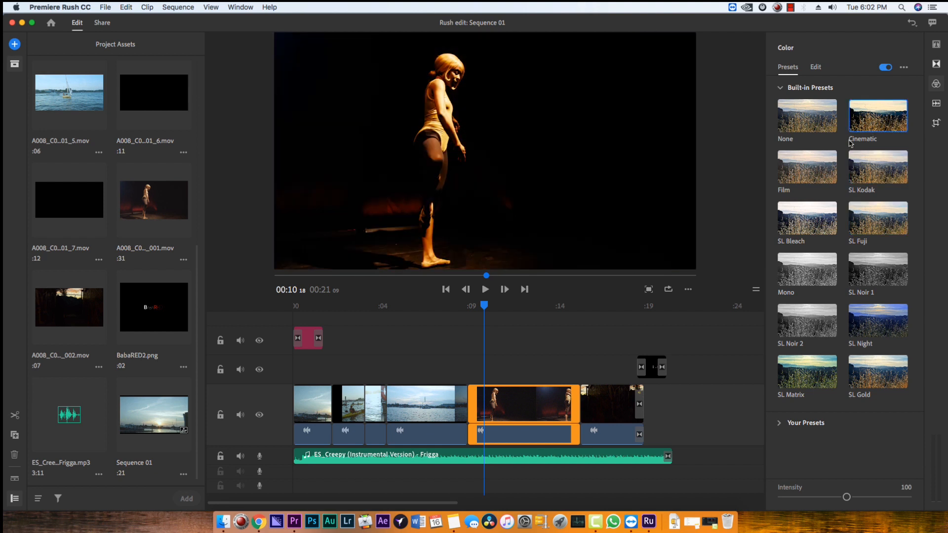
# Step: Try the Film, SL Bleach, Mono, SL Noir 2 and SL Matrix color presets on the dancer clip
pyautogui.click(821, 162)
pyautogui.click(797, 231)
pyautogui.click(790, 279)
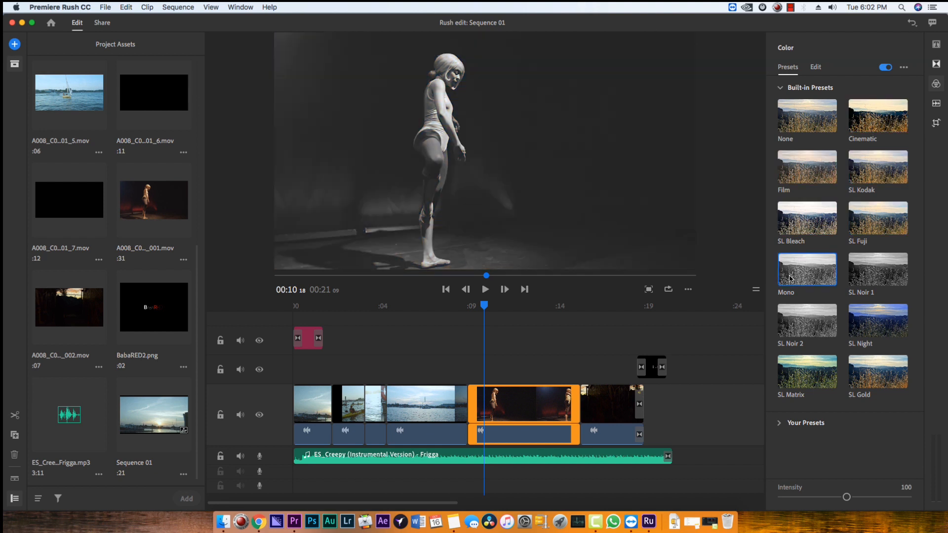
pyautogui.click(788, 331)
pyautogui.click(794, 366)
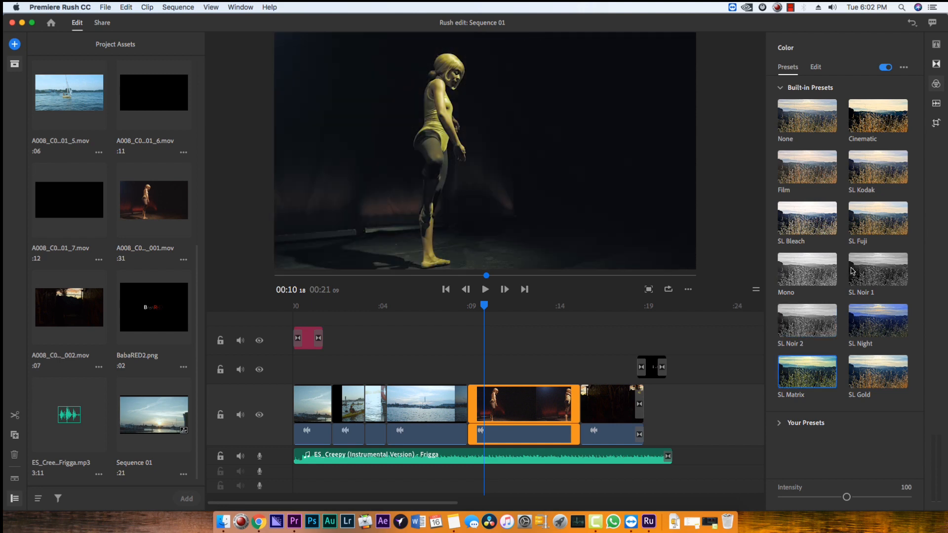
# Step: Try the Film, SL Kodak, Cinematic, SL Gold, SL Night, SL Noir 1 and SL Fuji color presets on the dancer clip
pyautogui.click(875, 228)
pyautogui.click(816, 180)
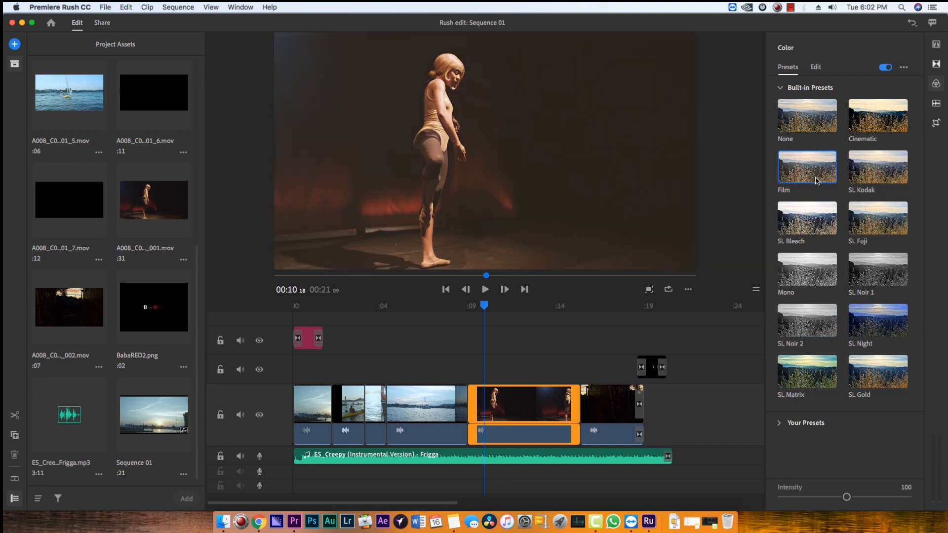
pyautogui.click(865, 165)
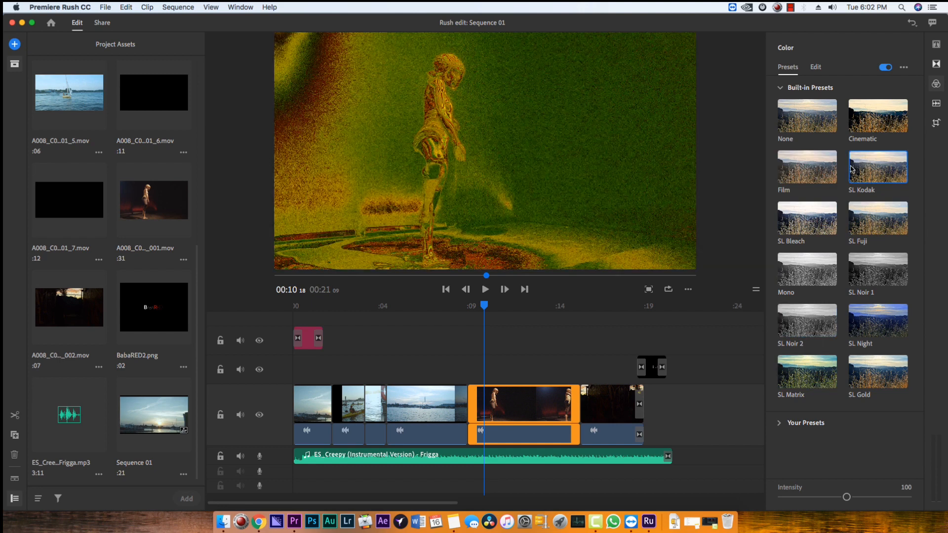
pyautogui.click(863, 120)
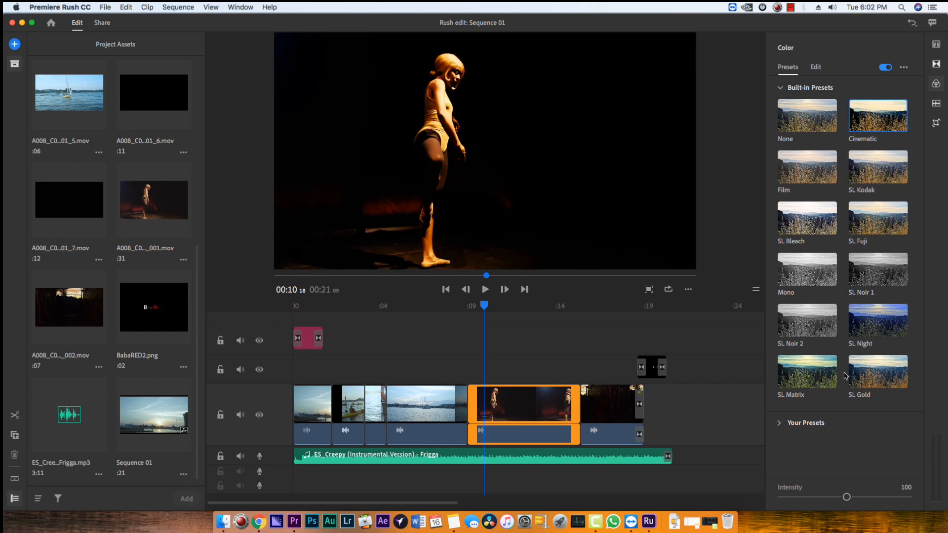
pyautogui.click(877, 380)
pyautogui.click(875, 326)
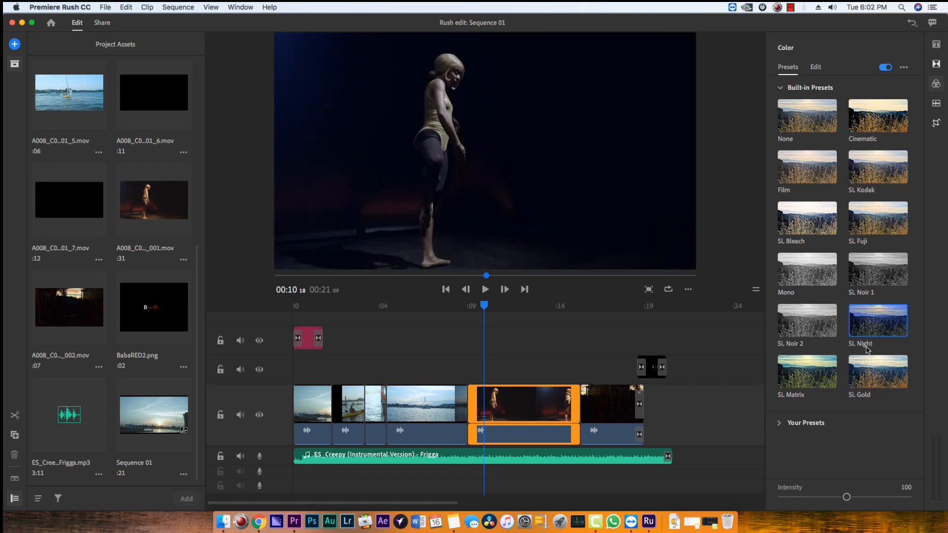
pyautogui.click(877, 275)
pyautogui.click(880, 219)
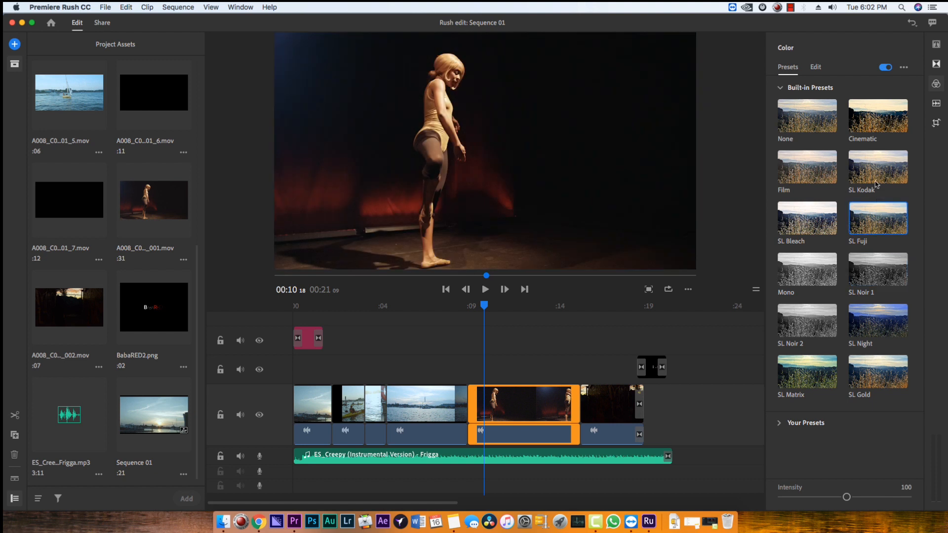
# Step: Compare SL Kodak with Cinematic on the dancer clip, keep SL Kodak and set its intensity to 86
pyautogui.click(873, 168)
pyautogui.click(870, 125)
pyautogui.click(872, 157)
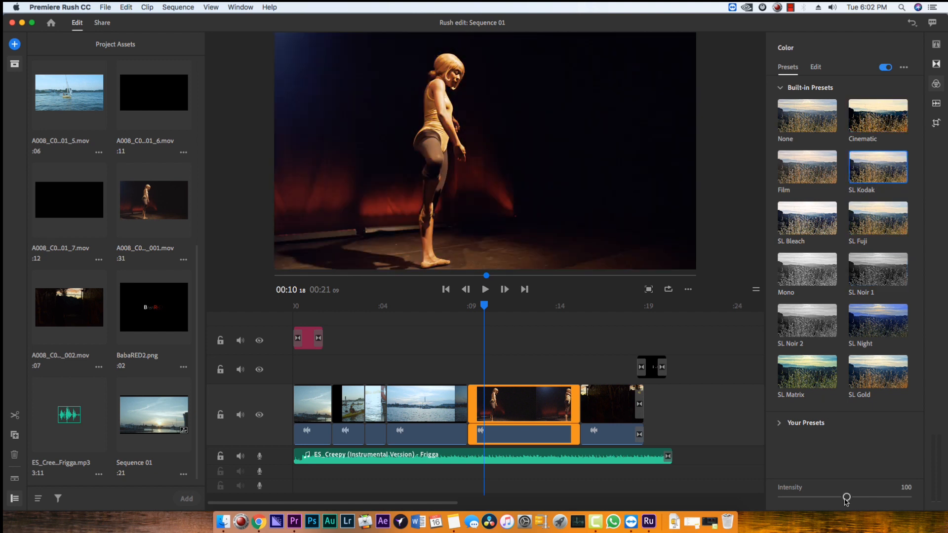
pyautogui.moveTo(846, 497)
pyautogui.mouseDown()
pyautogui.moveTo(804, 495)
pyautogui.moveTo(835, 490)
pyautogui.mouseUp()
pyautogui.click(783, 422)
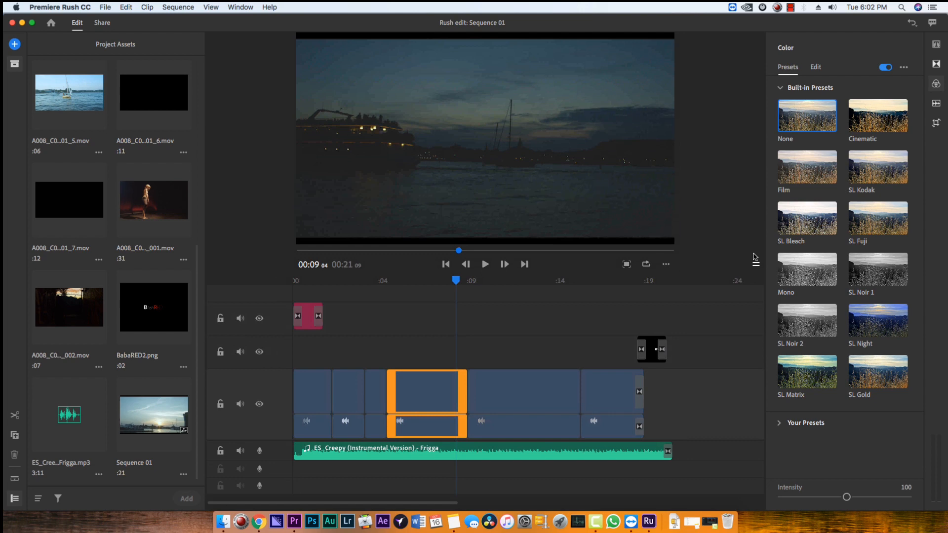
# Step: Return to the dancer clip and set its contrast to 19, highlights to 6 and shadows to 5
pyautogui.moveTo(754, 257); pyautogui.dragTo(544, 327)
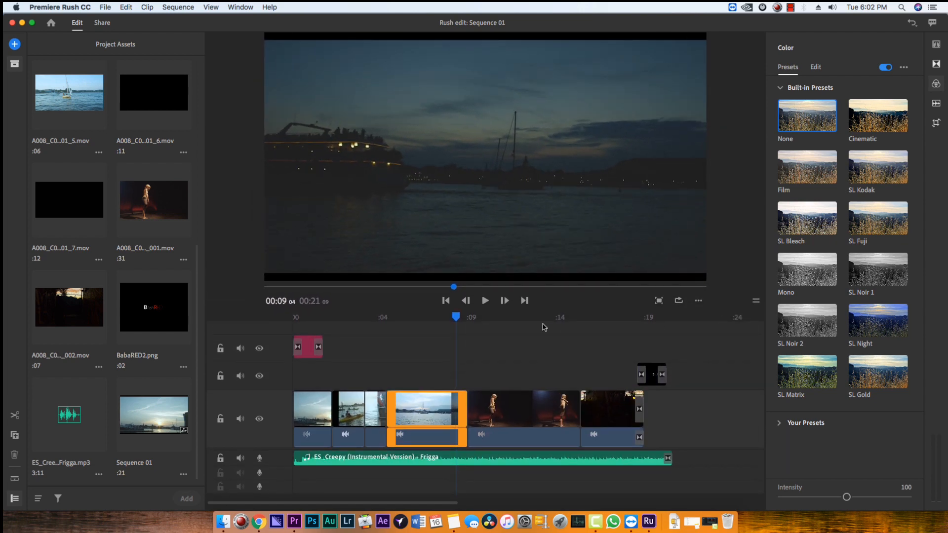
pyautogui.click(487, 322)
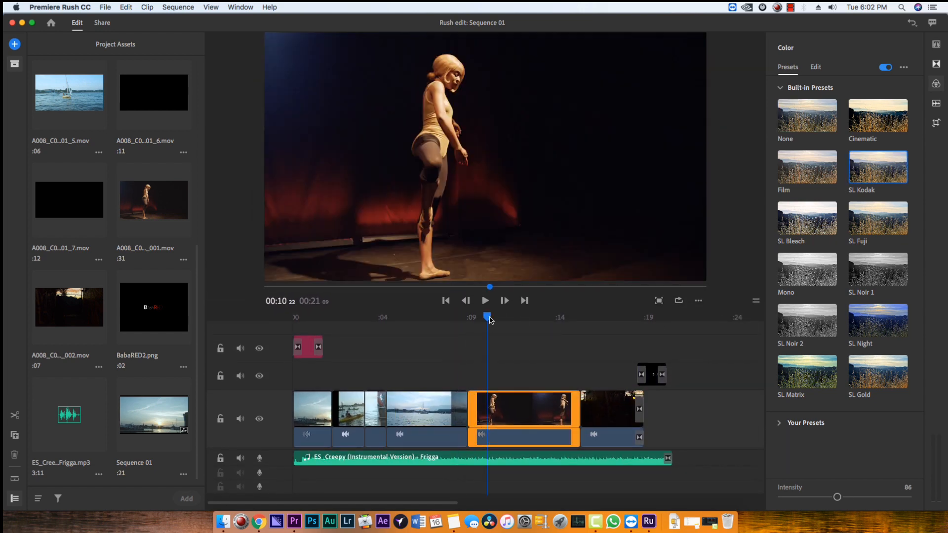
pyautogui.click(814, 69)
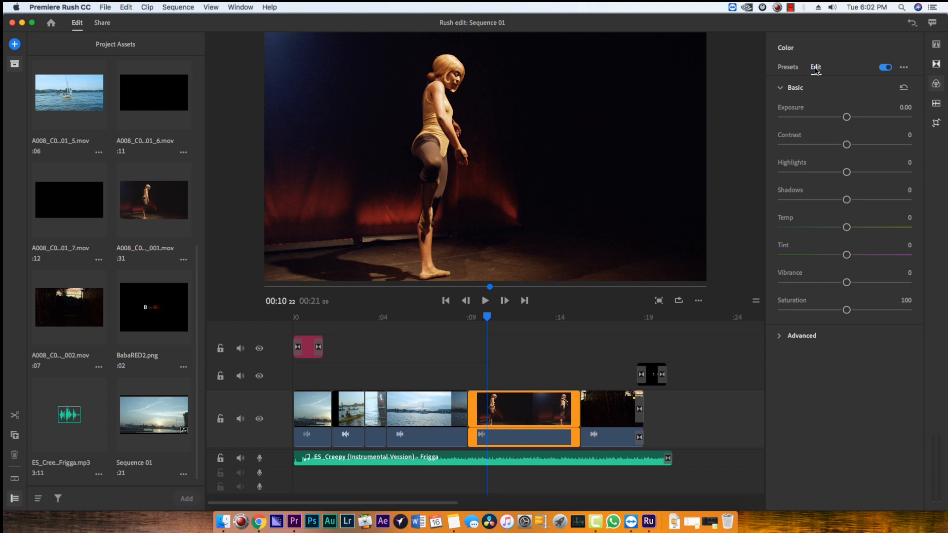
pyautogui.click(784, 336)
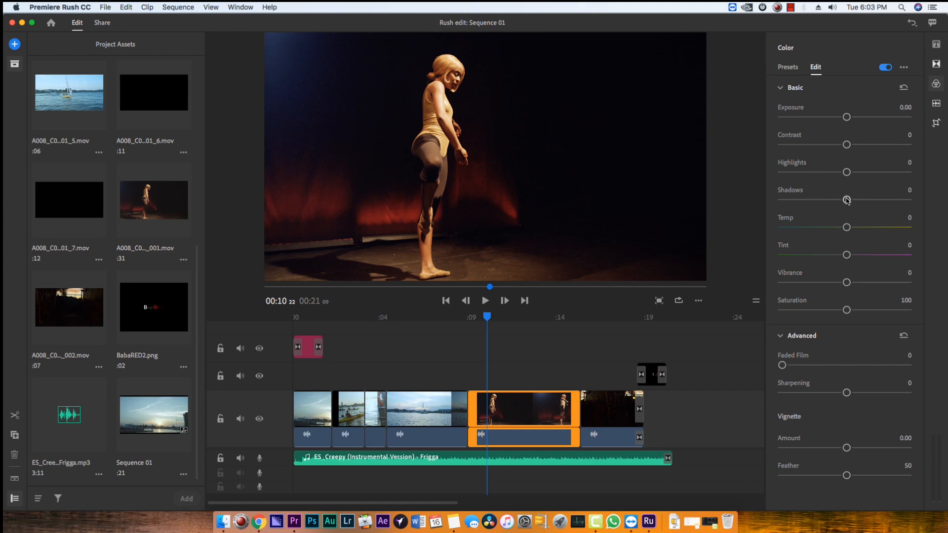
pyautogui.moveTo(846, 199)
pyautogui.mouseDown()
pyautogui.moveTo(864, 201)
pyautogui.moveTo(835, 202)
pyautogui.moveTo(844, 201)
pyautogui.mouseUp()
pyautogui.click(787, 67)
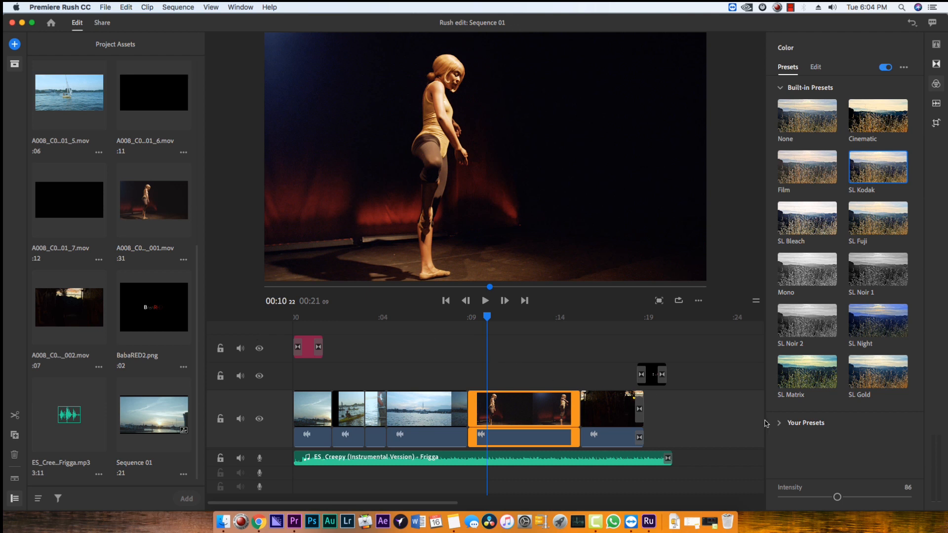
# Step: Compare the dancer clip with its color settings off and on, and check the options for creating a preset
pyautogui.click(885, 67)
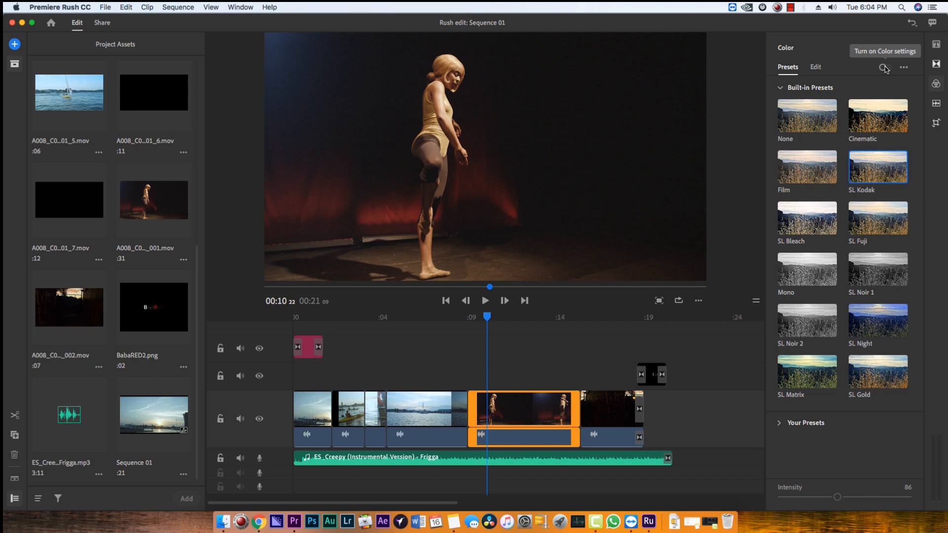
pyautogui.click(903, 68)
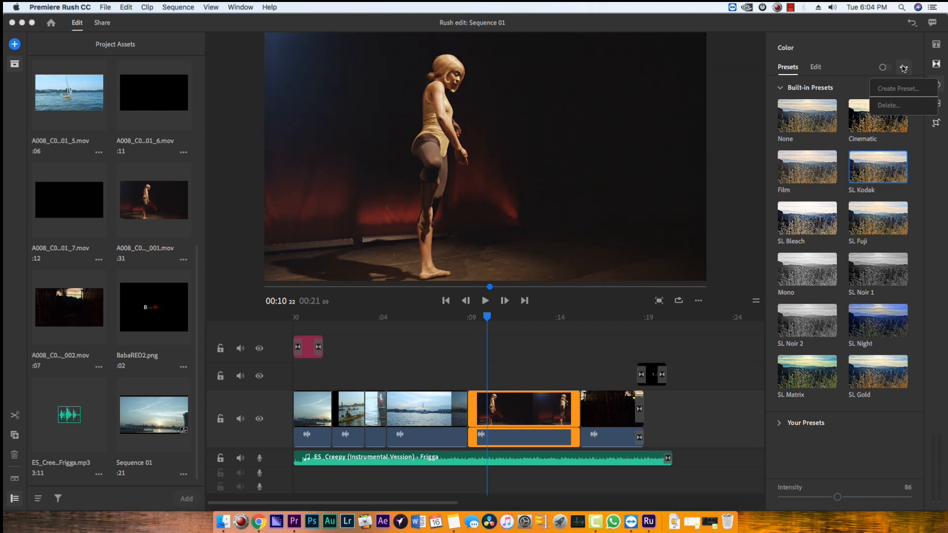
pyautogui.click(883, 68)
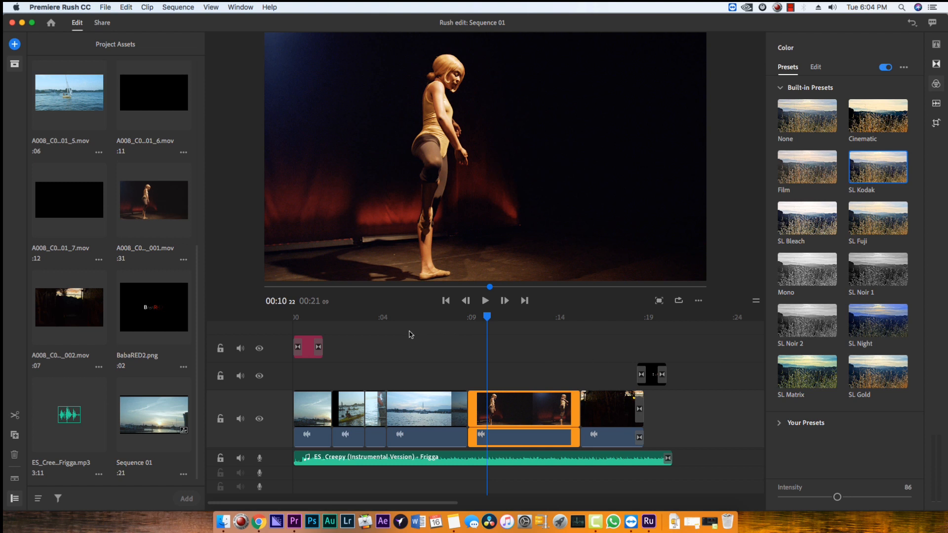
# Step: Check the sorting and media type filter options of the project assets
pyautogui.click(37, 498)
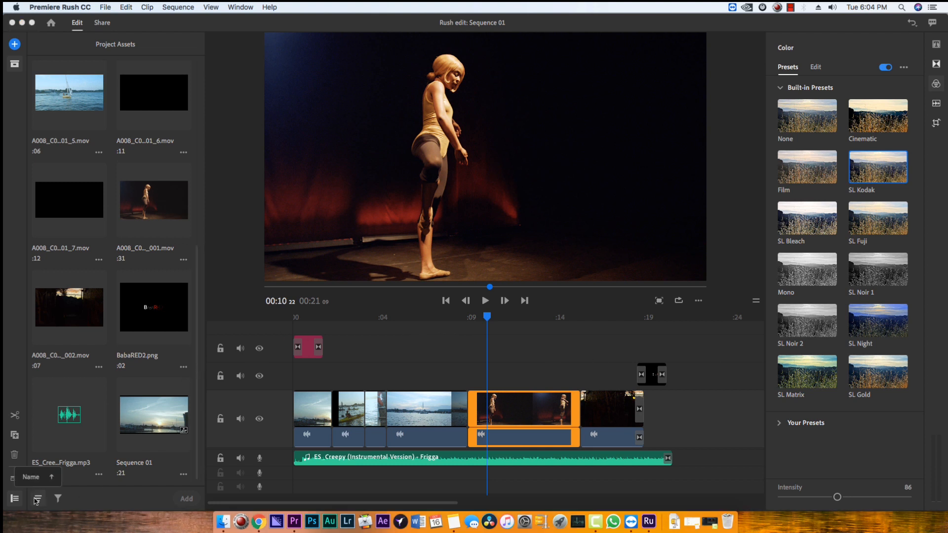
pyautogui.click(58, 498)
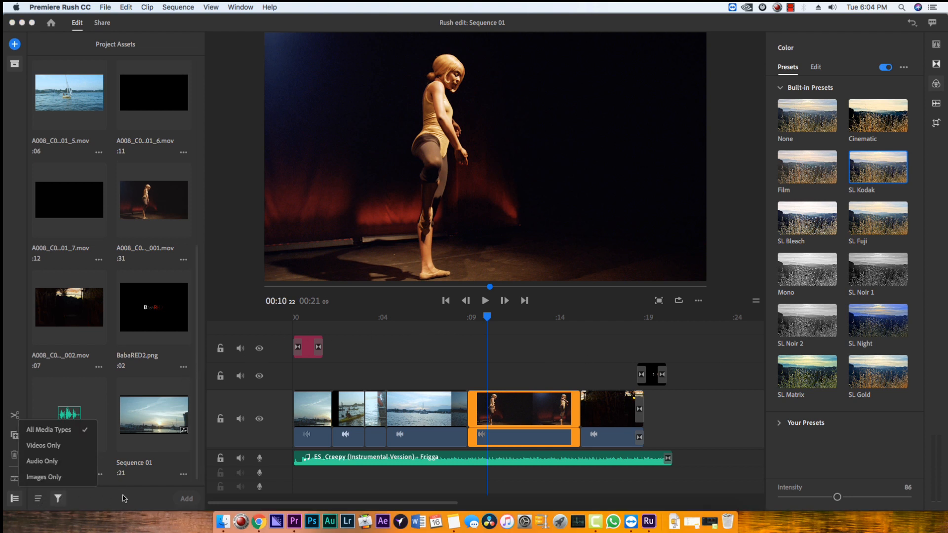
pyautogui.click(157, 504)
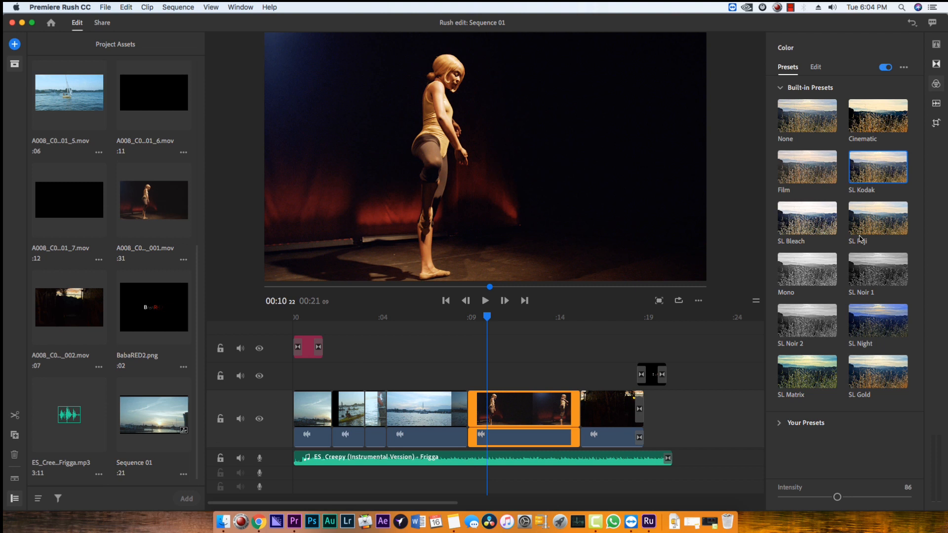
# Step: Review the dancer clip's manual color, audio and transform settings and the available transitions and title styles
pyautogui.click(806, 69)
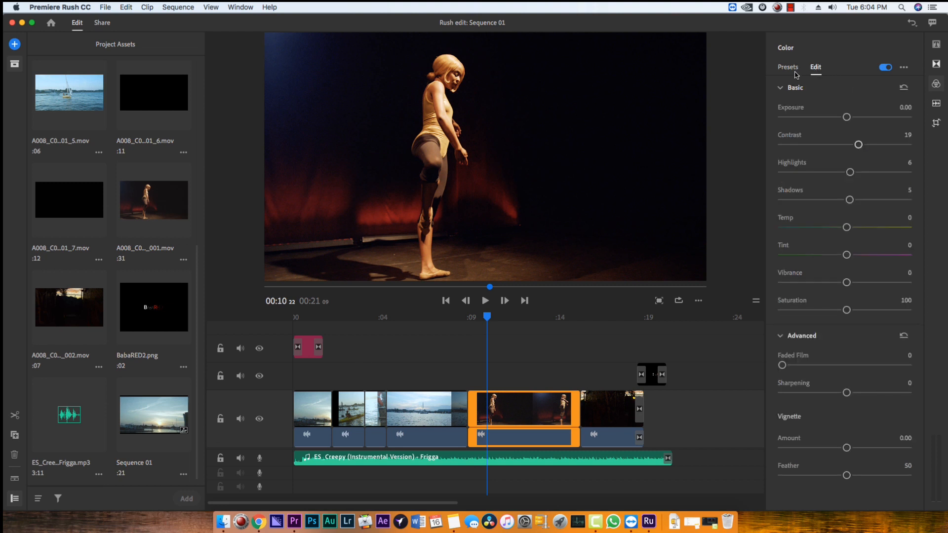
pyautogui.click(794, 70)
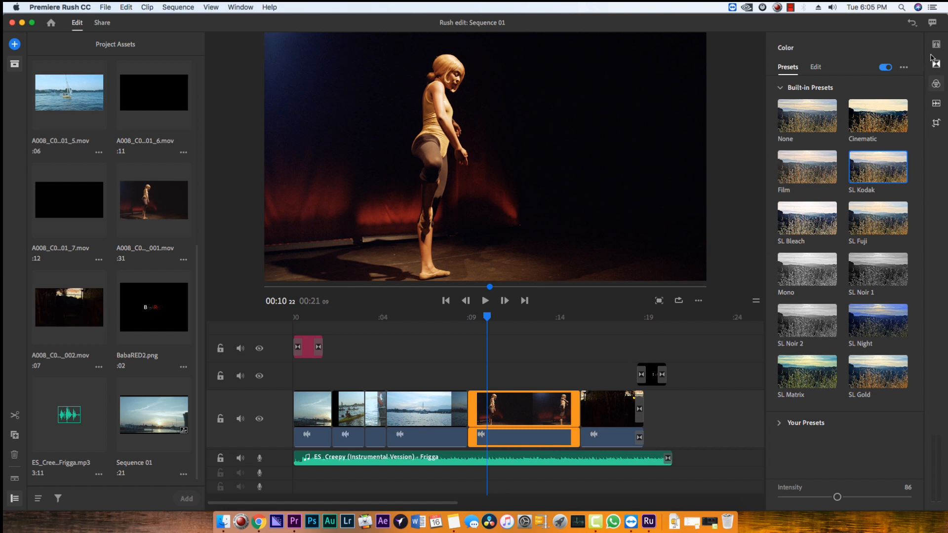
pyautogui.click(937, 103)
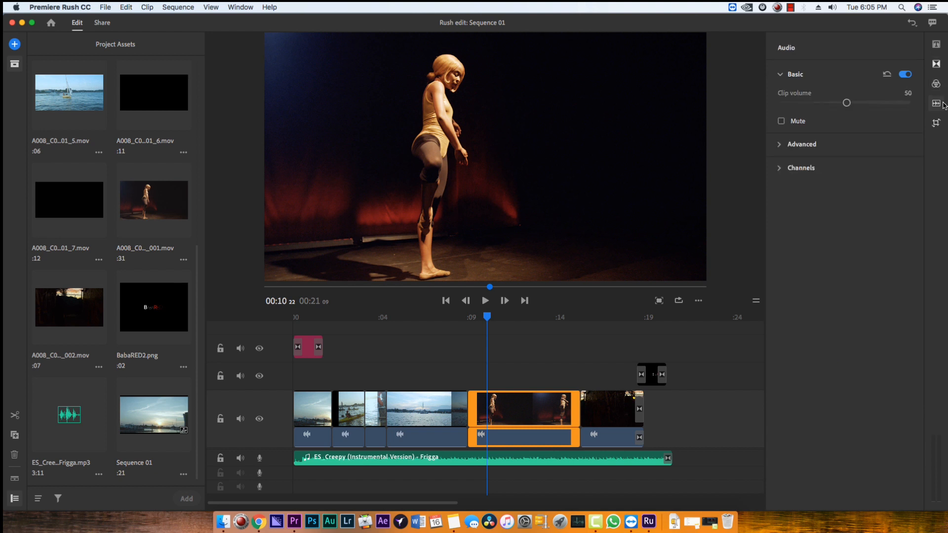
pyautogui.click(936, 122)
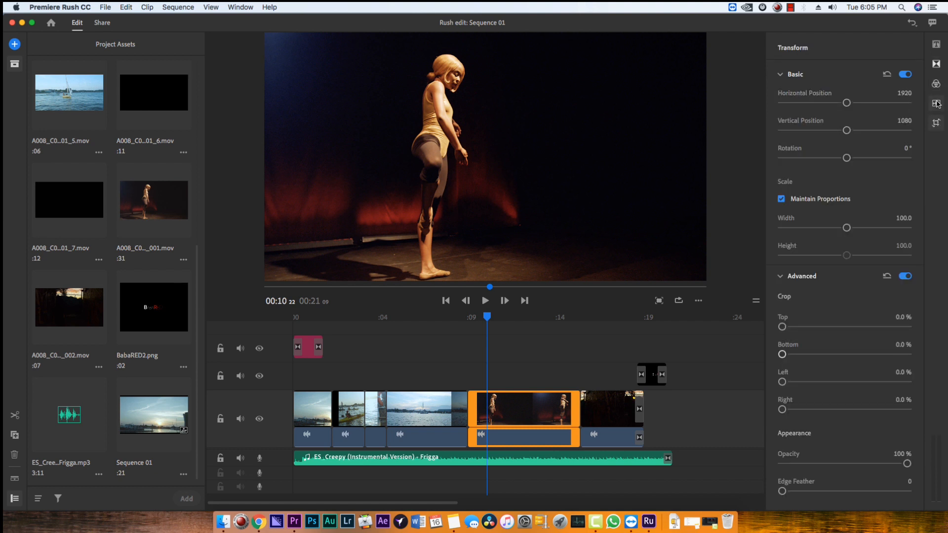
pyautogui.click(936, 83)
pyautogui.click(936, 63)
pyautogui.click(936, 44)
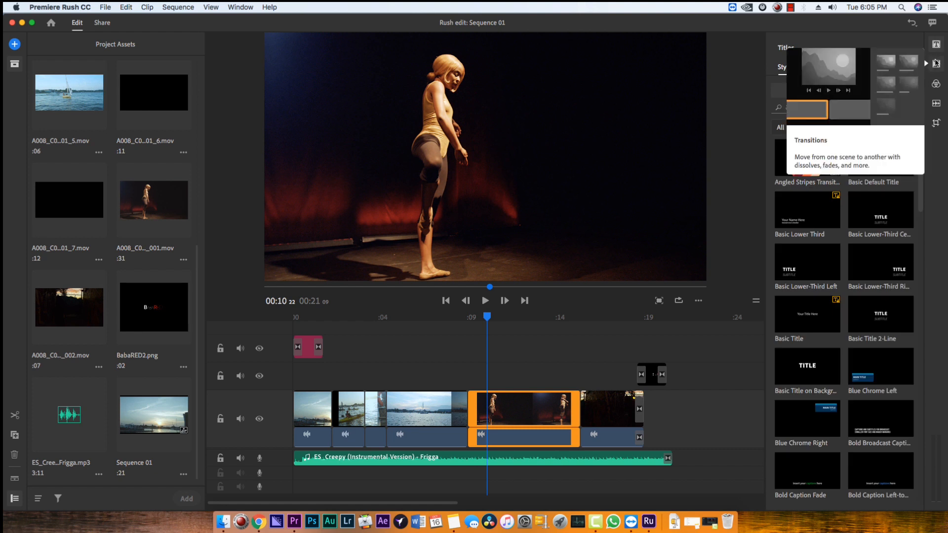
pyautogui.click(936, 63)
pyautogui.click(936, 83)
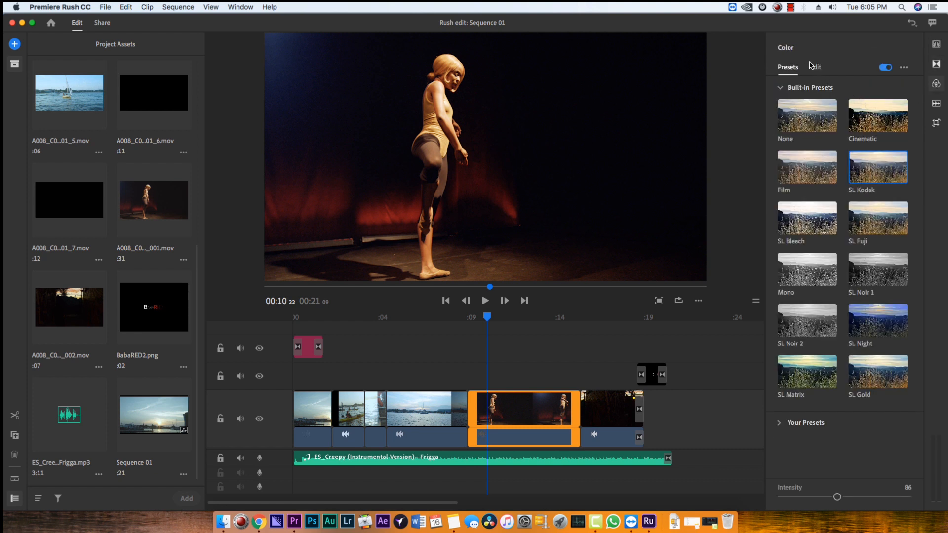
# Step: Scrub the sequence from the dancer clip to the closing fire clip
pyautogui.click(508, 409)
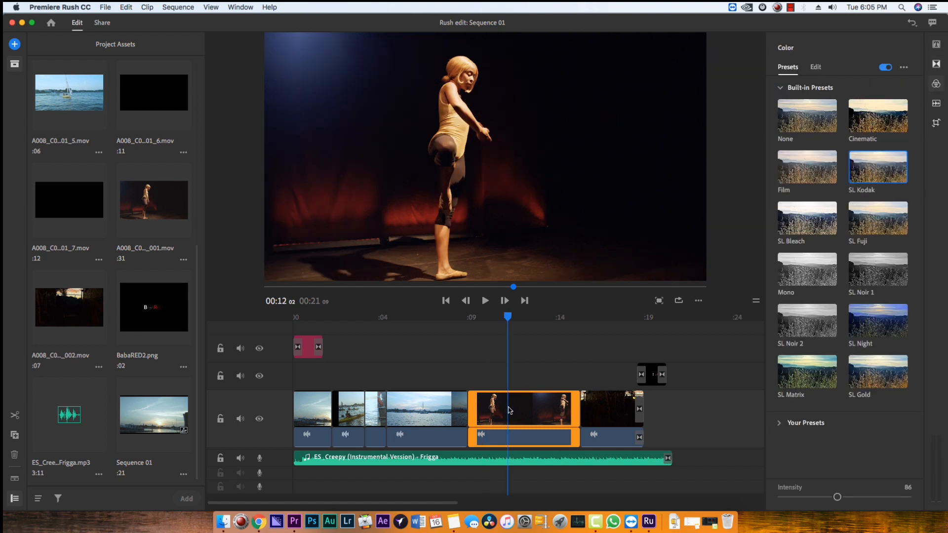
pyautogui.click(558, 347)
pyautogui.click(573, 340)
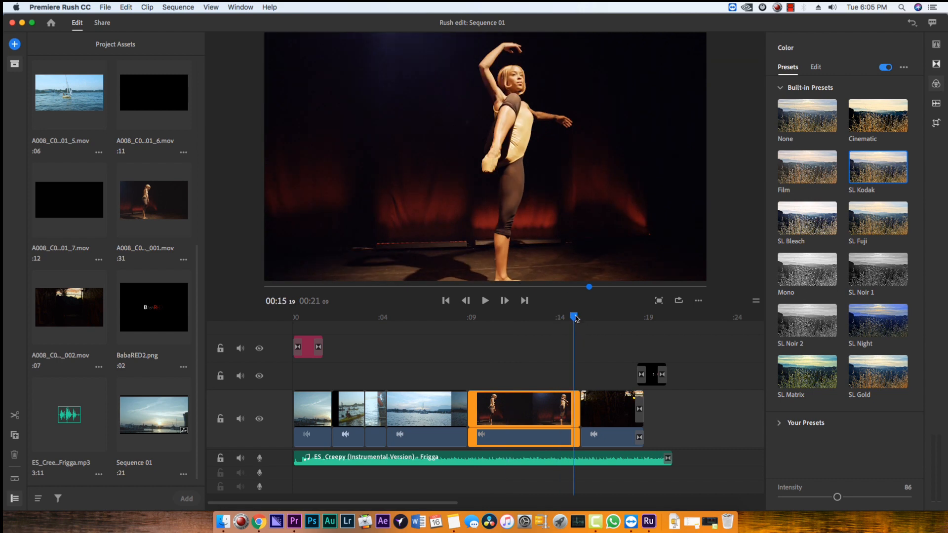
pyautogui.moveTo(584, 318); pyautogui.dragTo(636, 319)
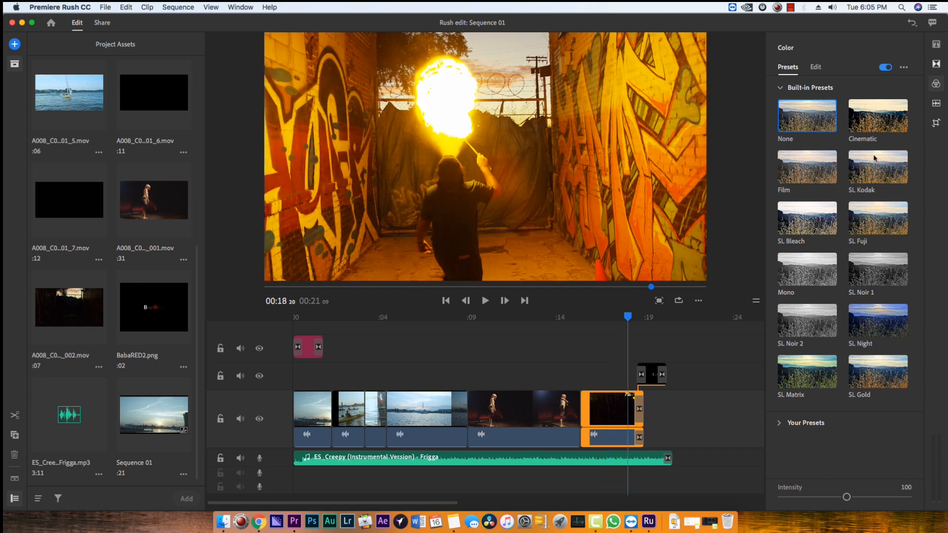
# Step: Select the ES_Creepy music clip and show its audio settings
pyautogui.click(936, 103)
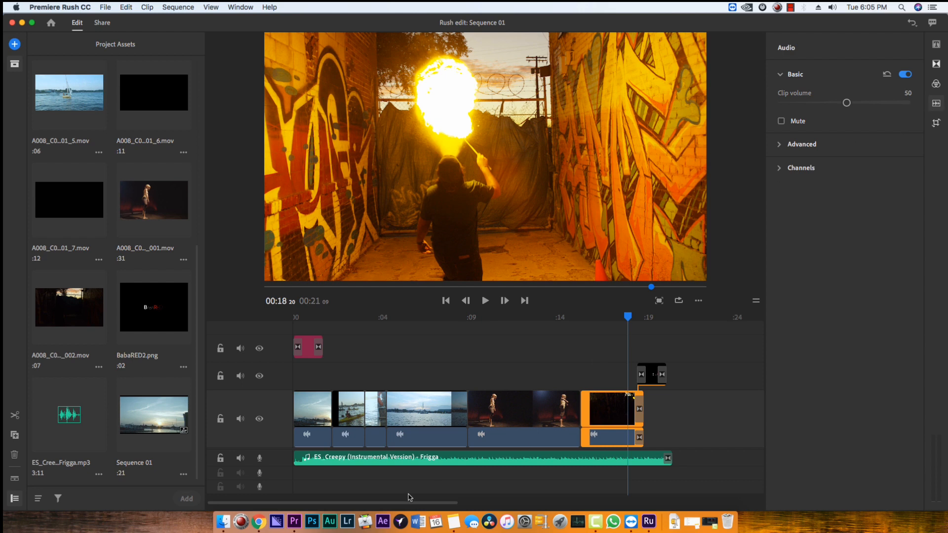
pyautogui.click(389, 459)
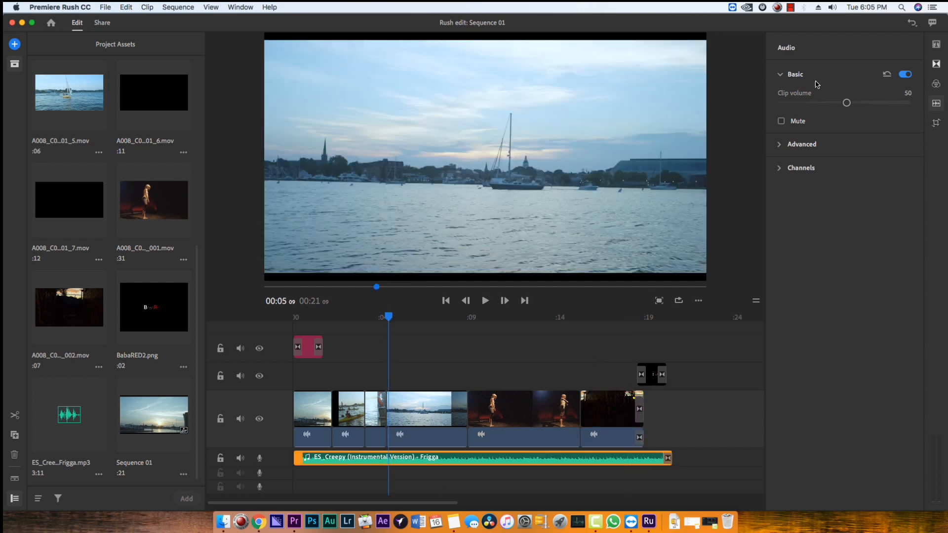
# Step: Mute the music clip, play part of the sequence to check it, and unmute the clip
pyautogui.click(781, 121)
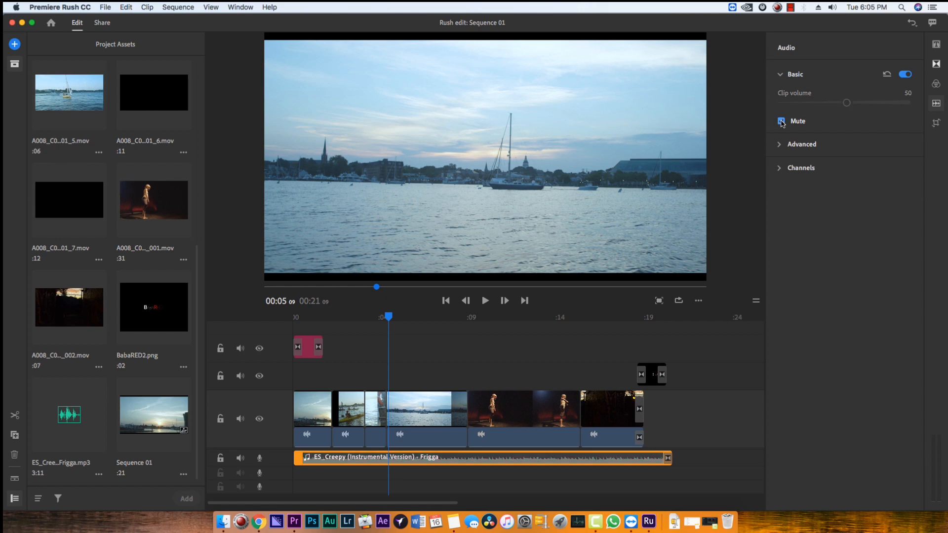
pyautogui.click(781, 122)
pyautogui.press('space')
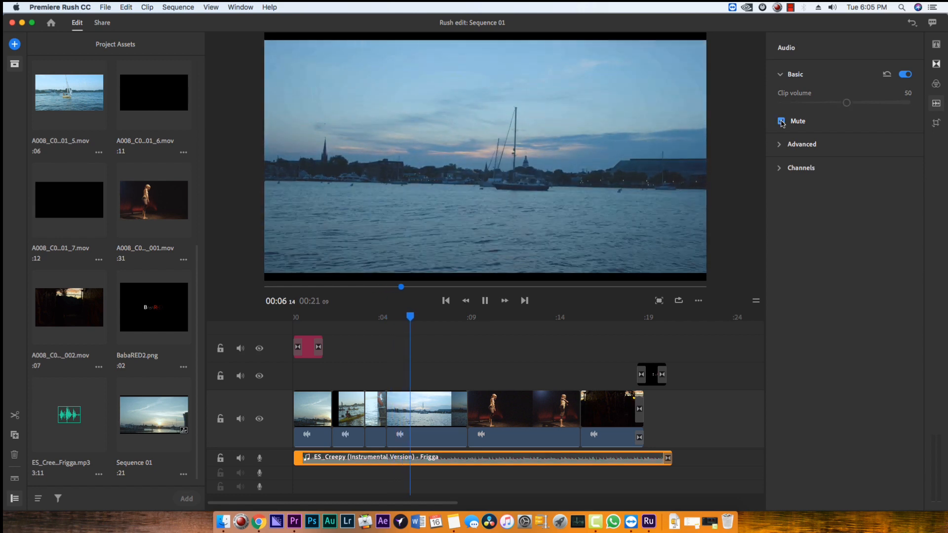
pyautogui.press('space')
pyautogui.click(781, 122)
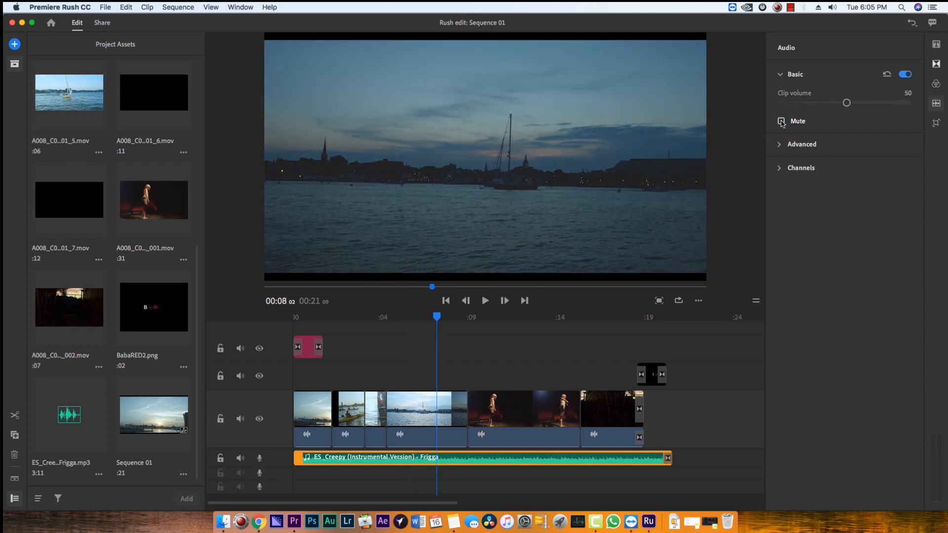
pyautogui.click(782, 121)
# Step: Set the music's clip volume to 53 while playing the sequence, and stop playback
pyautogui.press('space')
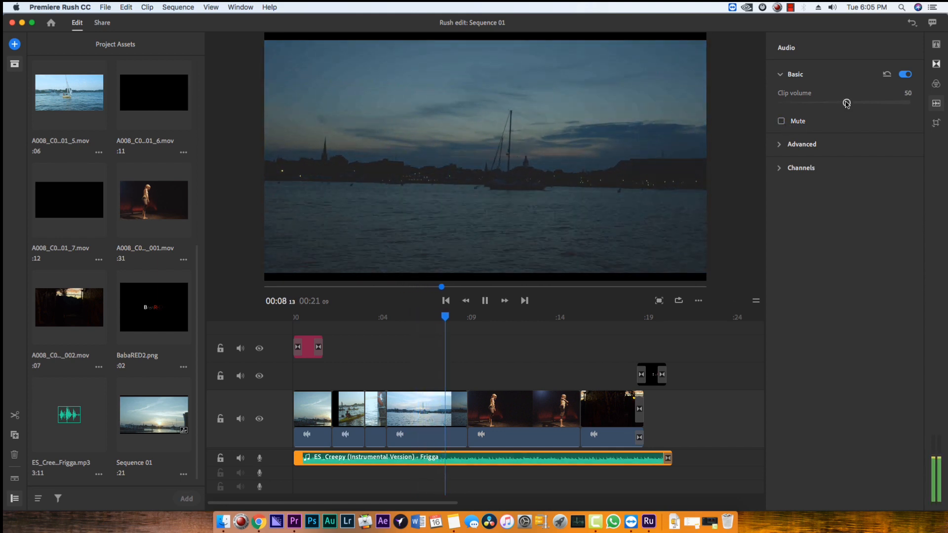
pyautogui.moveTo(846, 102)
pyautogui.mouseDown()
pyautogui.moveTo(883, 106)
pyautogui.moveTo(845, 105)
pyautogui.mouseUp()
pyautogui.press('space')
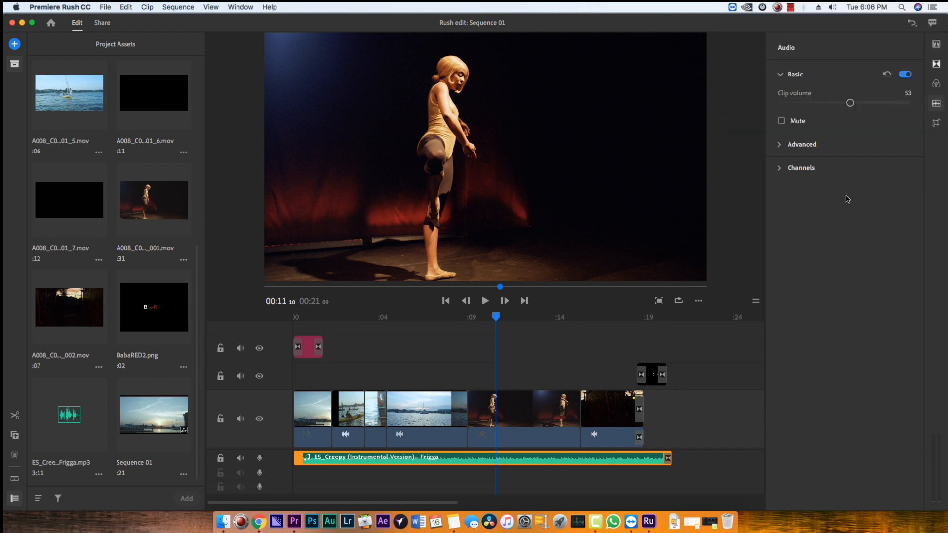
# Step: Try the Voice audio type with Reduce background noise on the music clip, play it, and switch the type back to Music
pyautogui.click(781, 145)
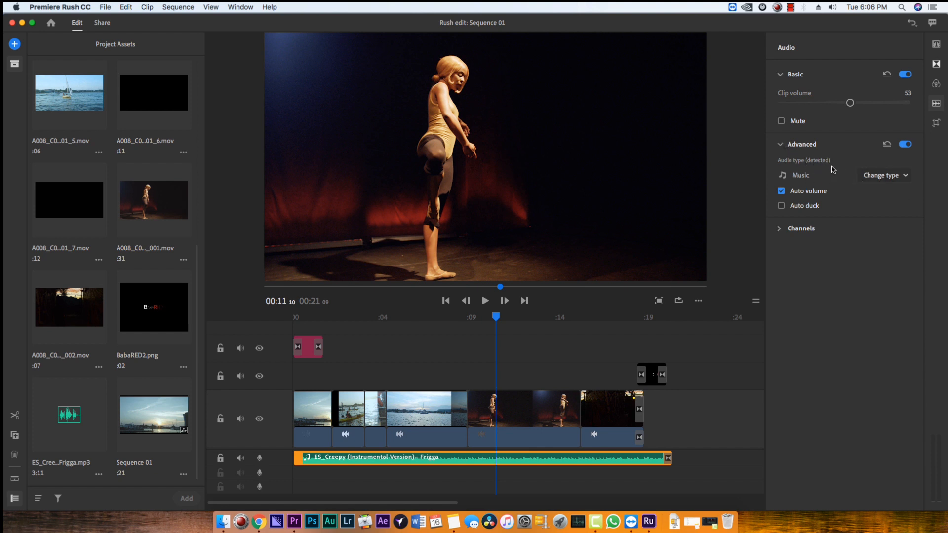
pyautogui.click(881, 177)
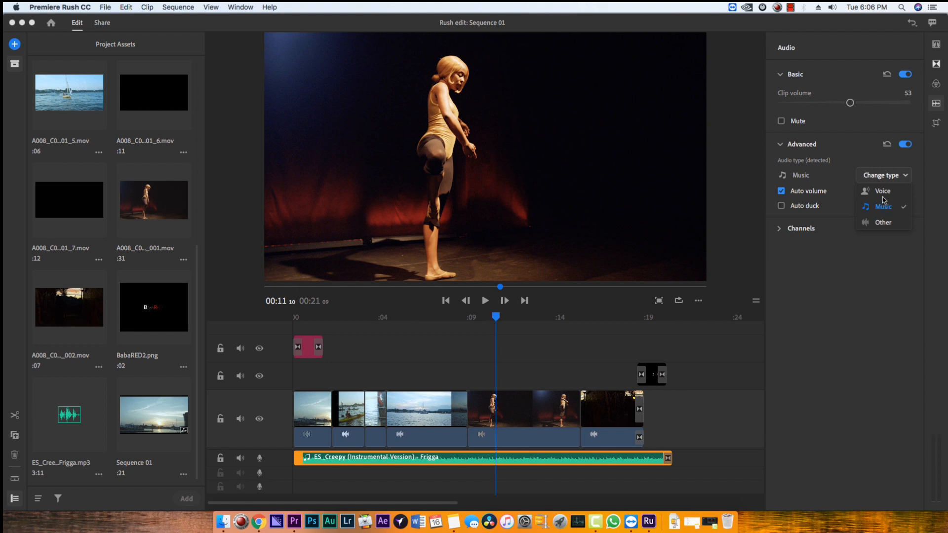
pyautogui.click(882, 193)
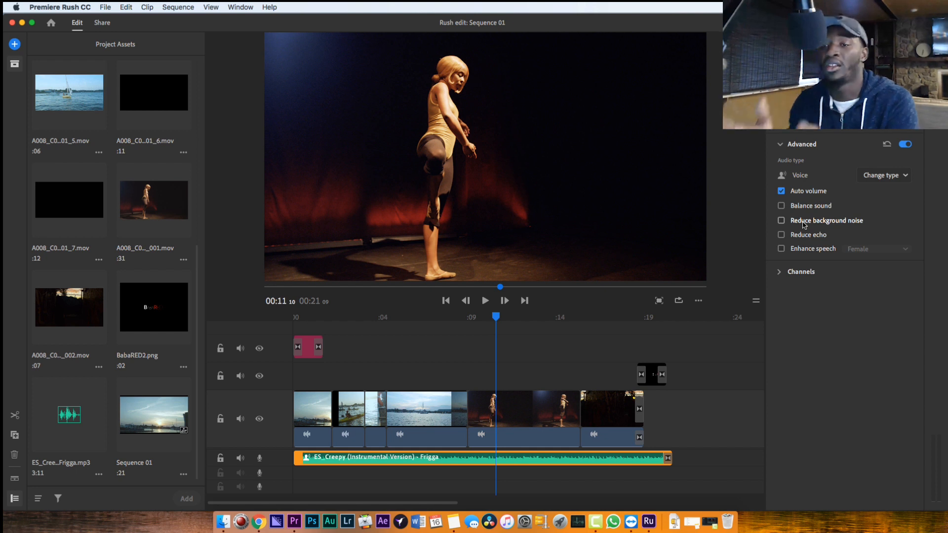
pyautogui.click(803, 225)
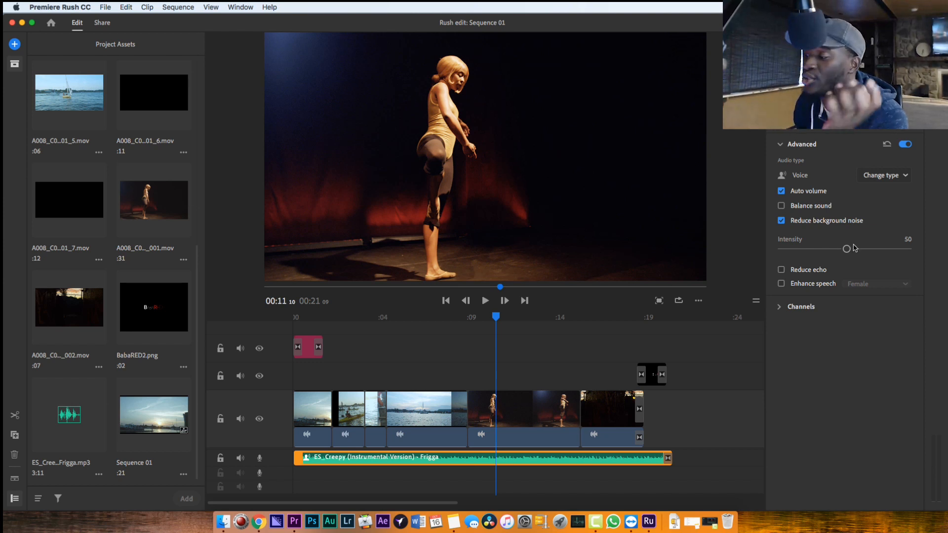
pyautogui.click(486, 301)
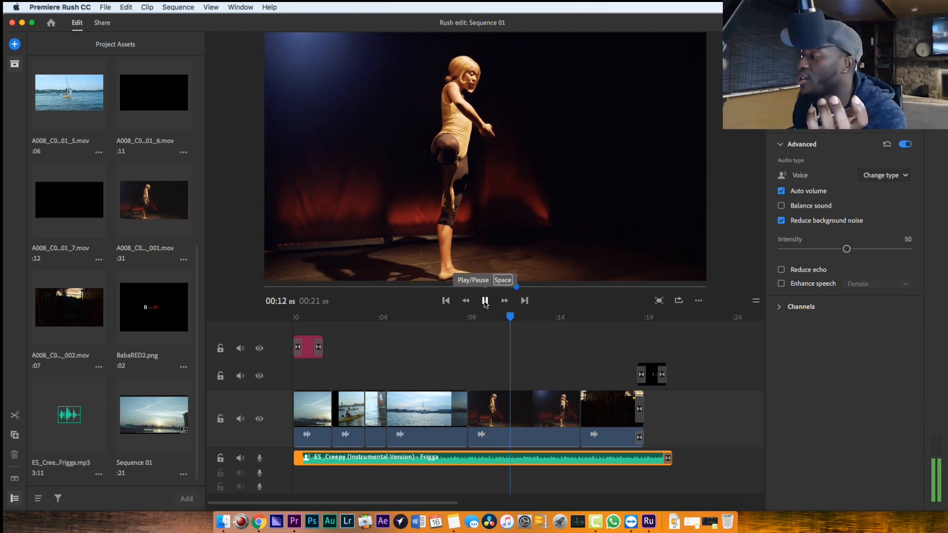
pyautogui.click(485, 302)
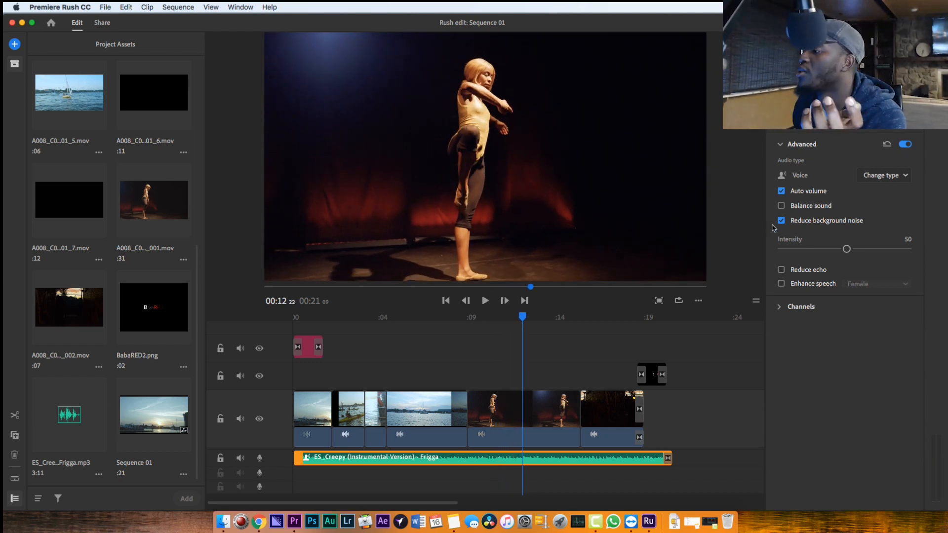
pyautogui.click(888, 178)
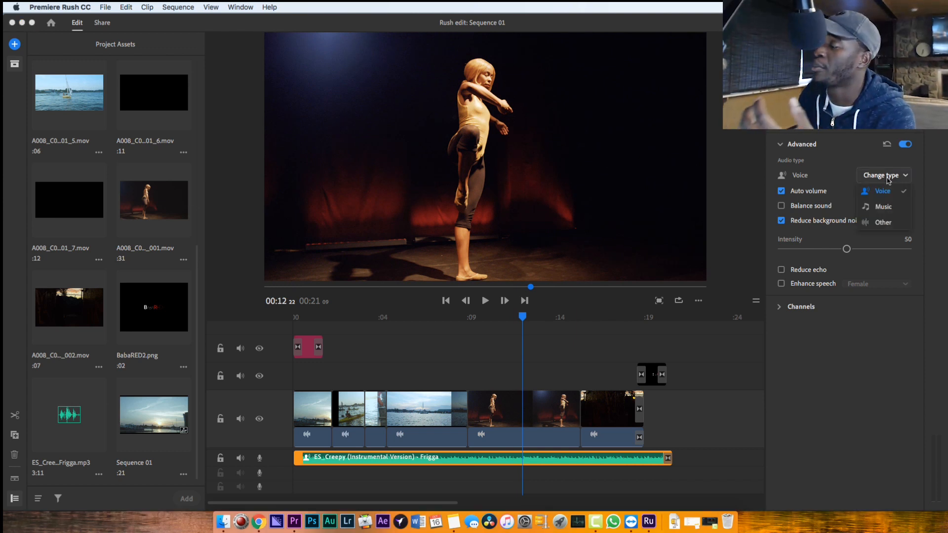
pyautogui.click(876, 207)
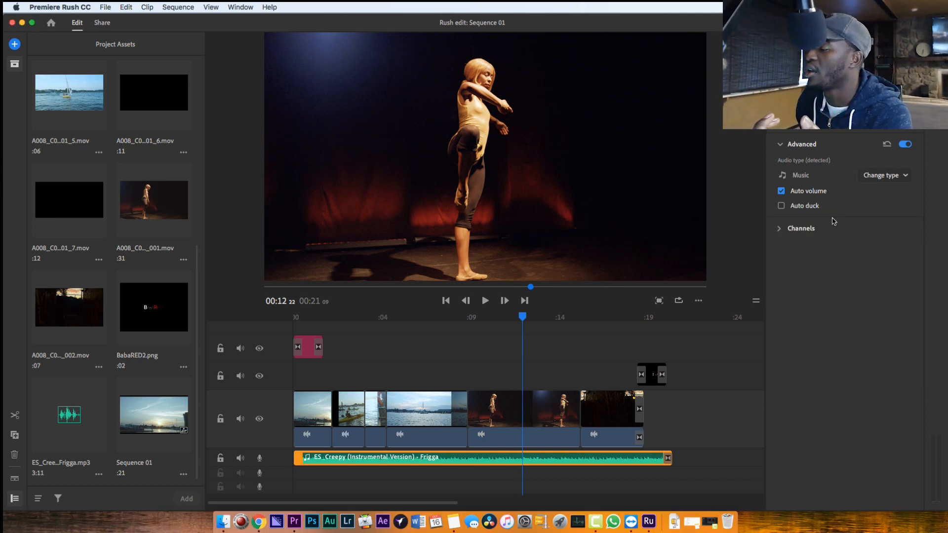
# Step: Show the music clip's channels, and turn both the left and right channels off and on again
pyautogui.click(800, 229)
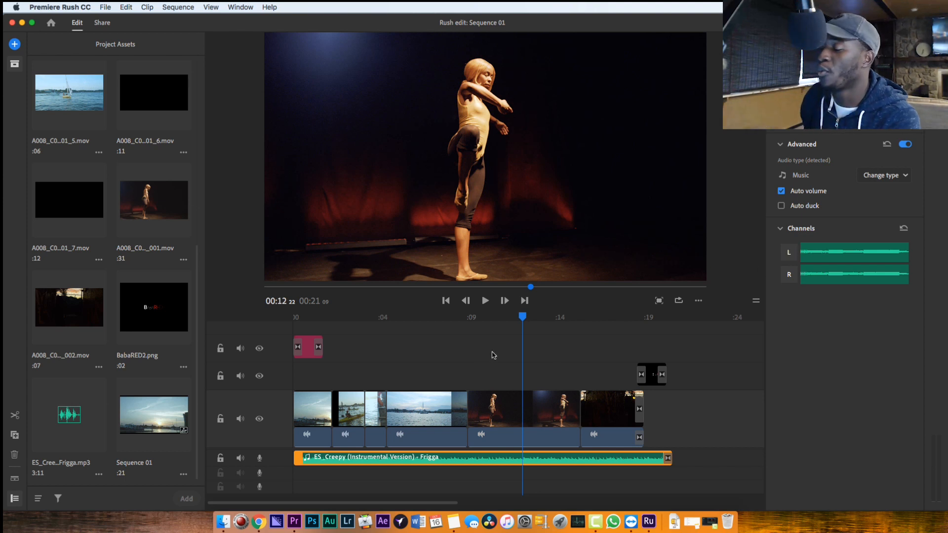
pyautogui.click(787, 258)
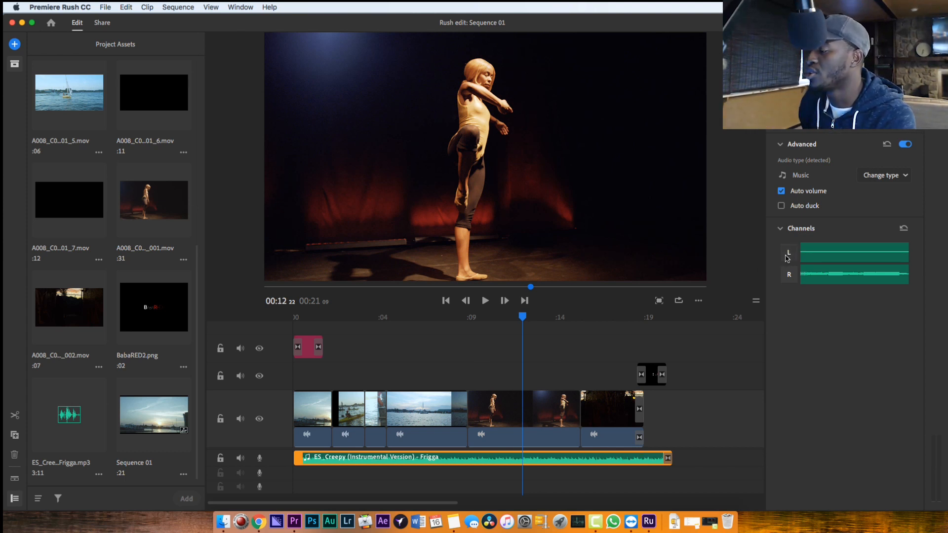
pyautogui.click(789, 275)
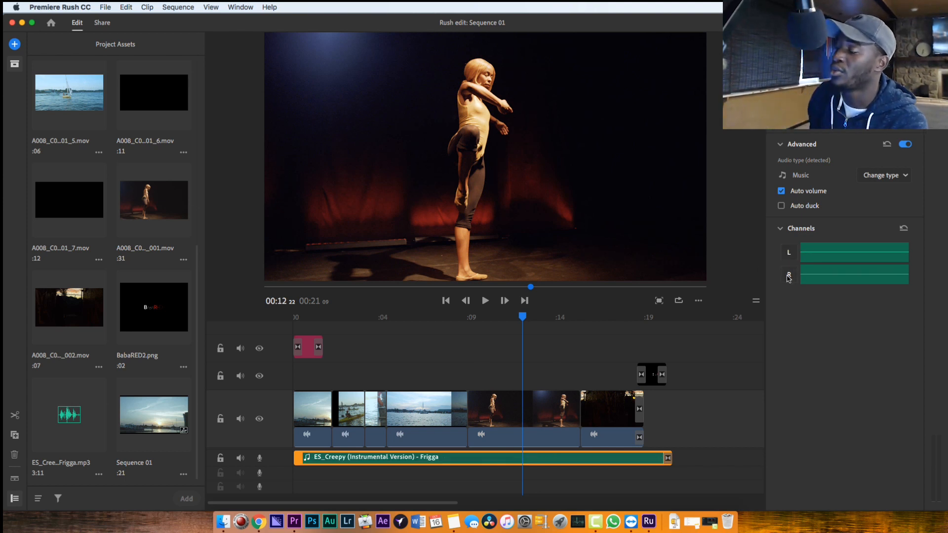
pyautogui.click(791, 257)
pyautogui.click(789, 274)
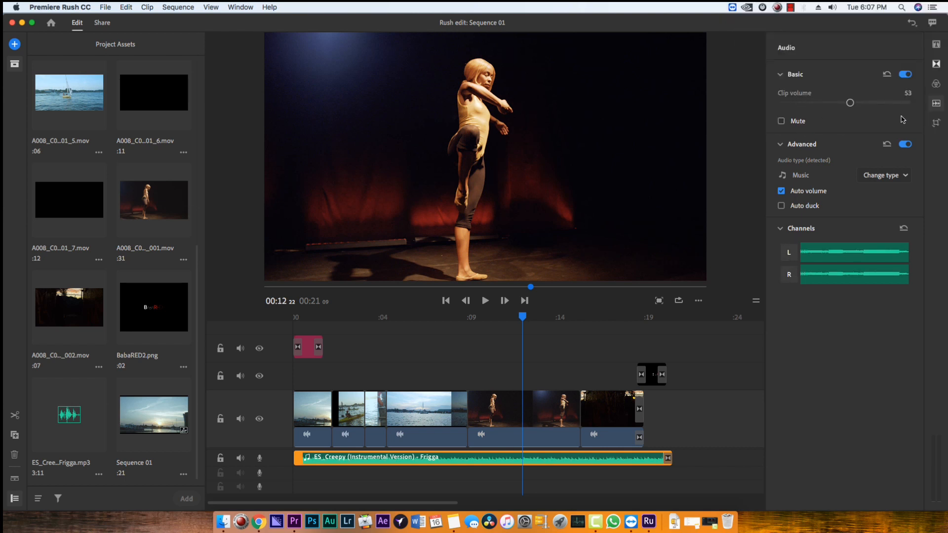
pyautogui.click(935, 124)
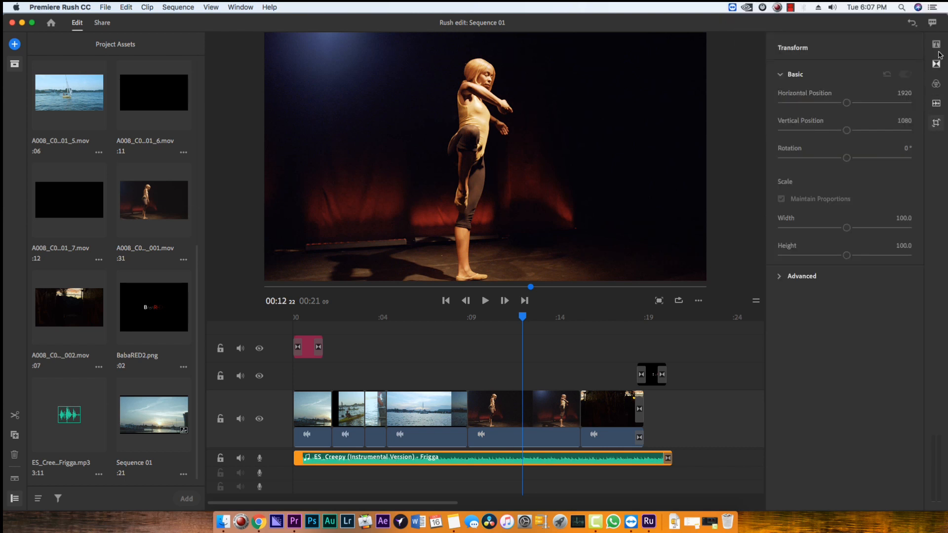
pyautogui.click(937, 49)
pyautogui.click(936, 63)
pyautogui.click(936, 104)
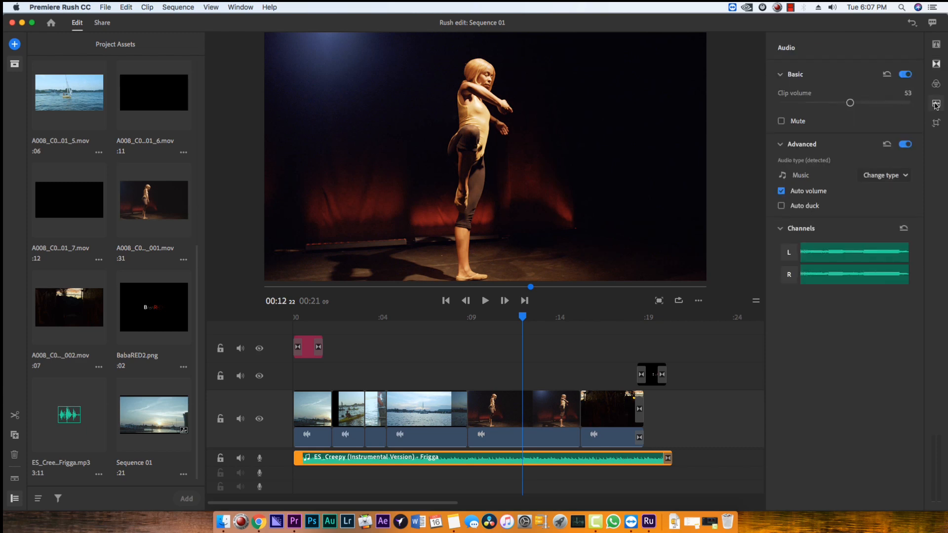
# Step: Play the sequence from the start through to the closing logo, and return the playhead to the dancer clip
pyautogui.click(488, 408)
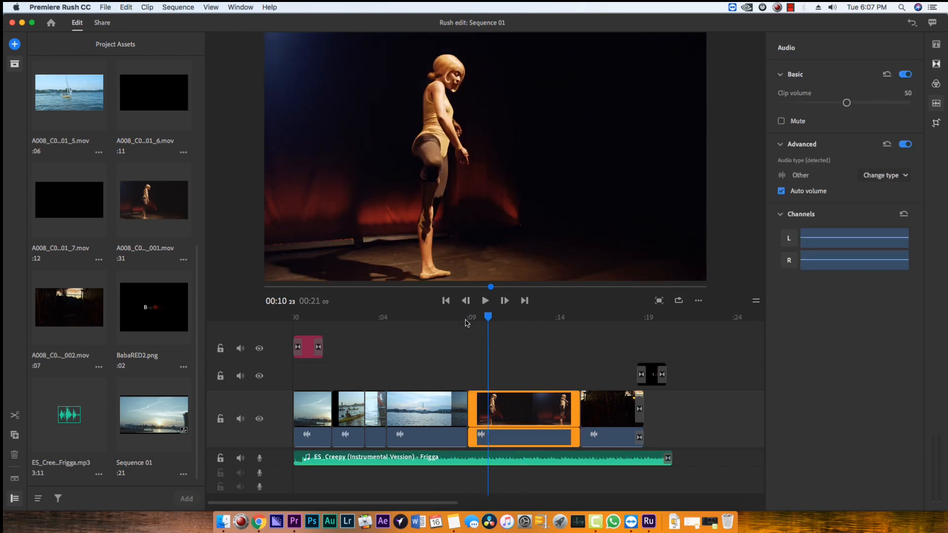
pyautogui.click(308, 347)
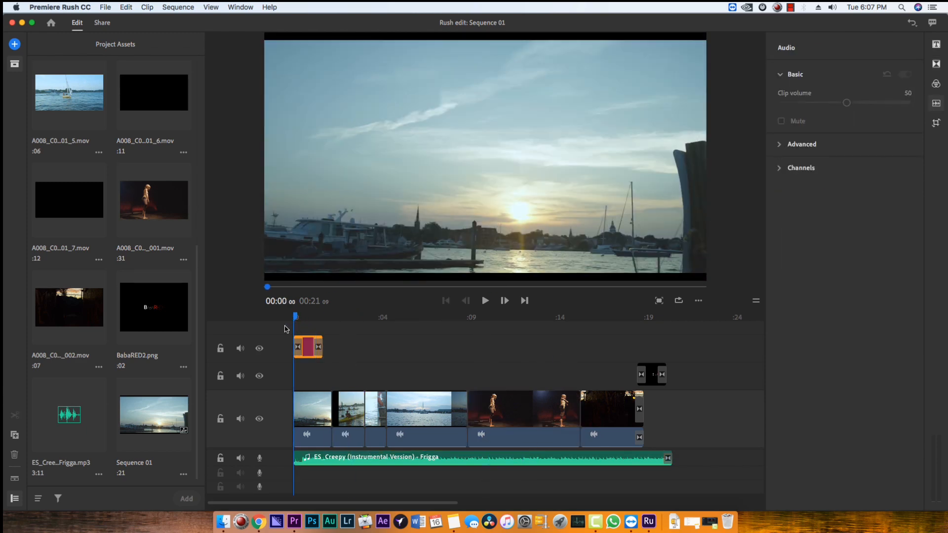
pyautogui.click(485, 301)
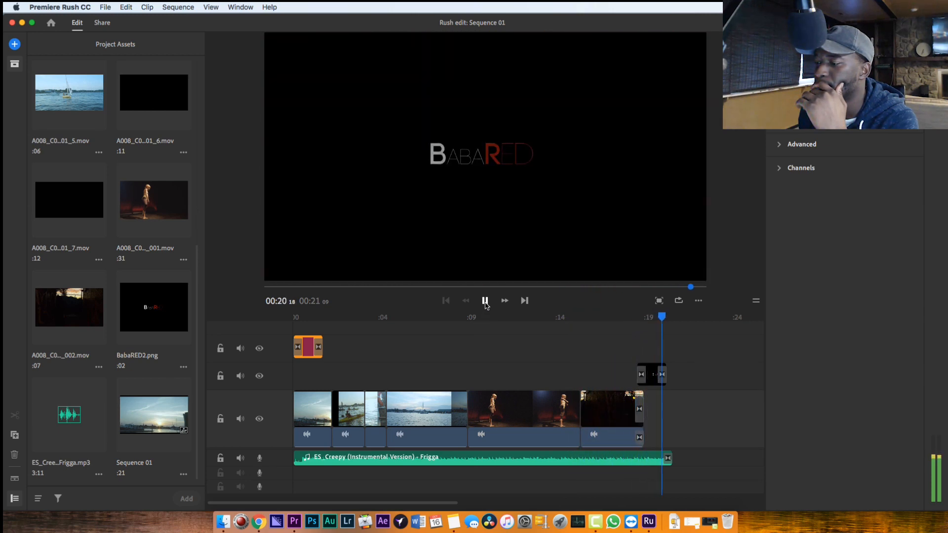
pyautogui.click(506, 318)
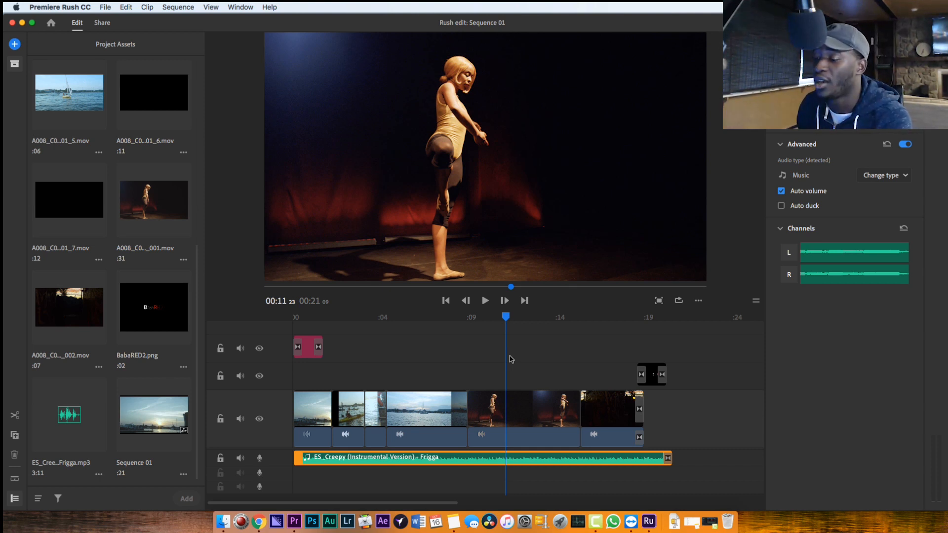
pyautogui.click(503, 413)
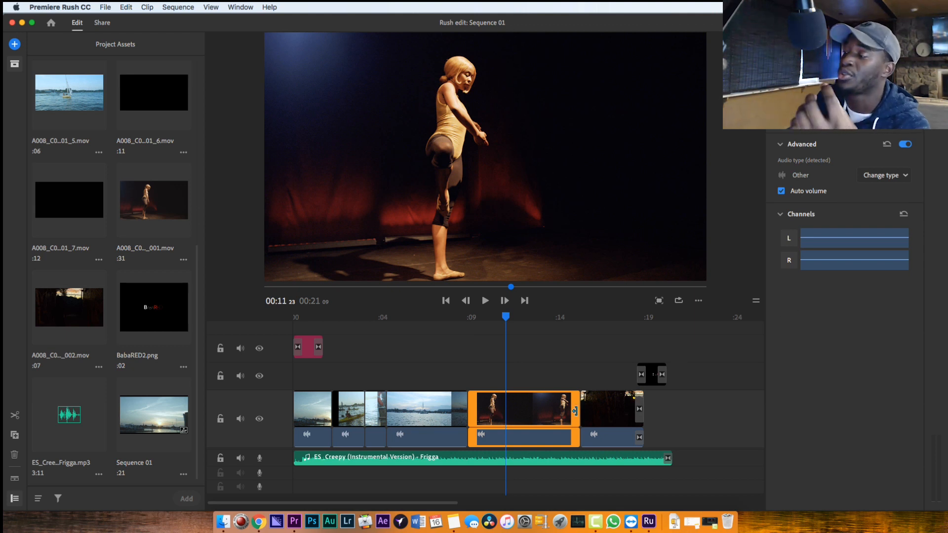
pyautogui.click(531, 405)
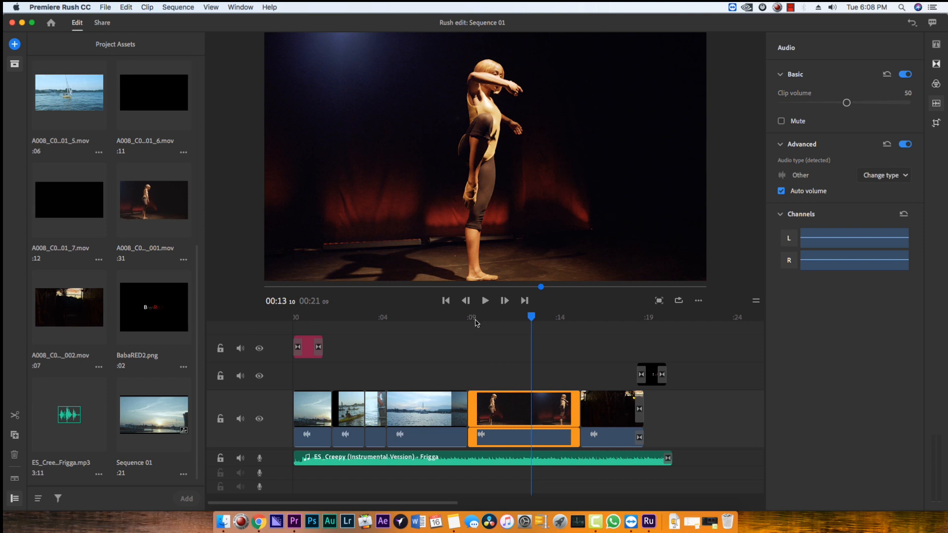
# Step: Add the Angled Stripes Transition template above the cut between the sailboat clip and the dancer clip, and play it
pyautogui.click(937, 65)
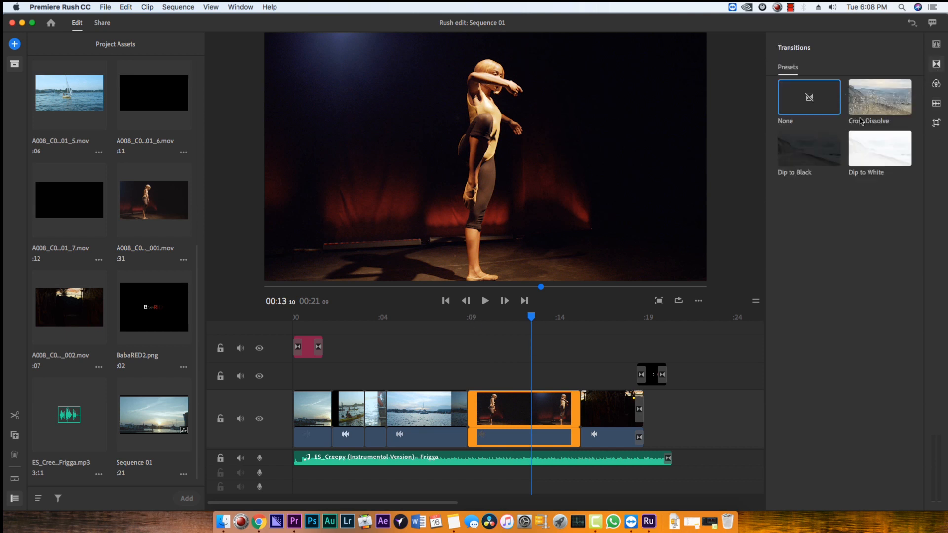
pyautogui.click(935, 44)
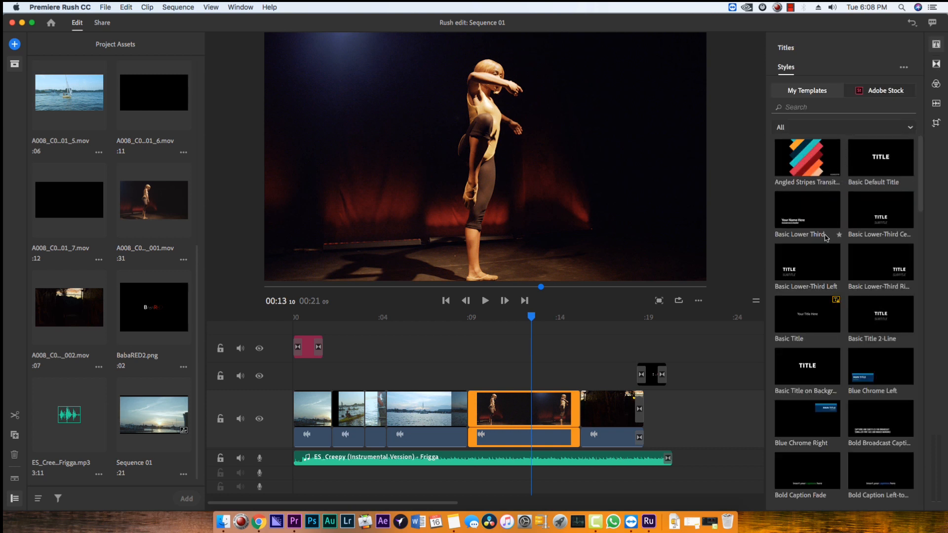
pyautogui.scroll(-5, 839, 237)
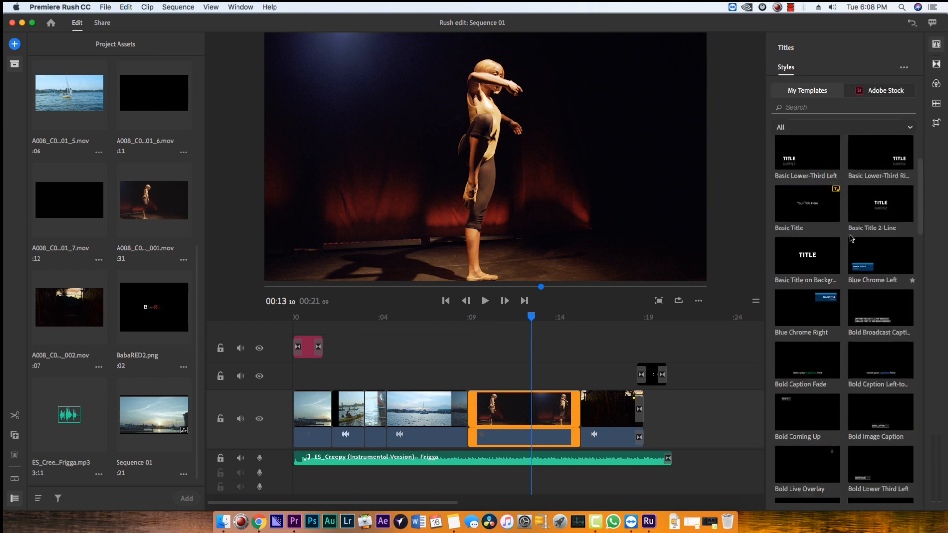
pyautogui.scroll(5, 850, 238)
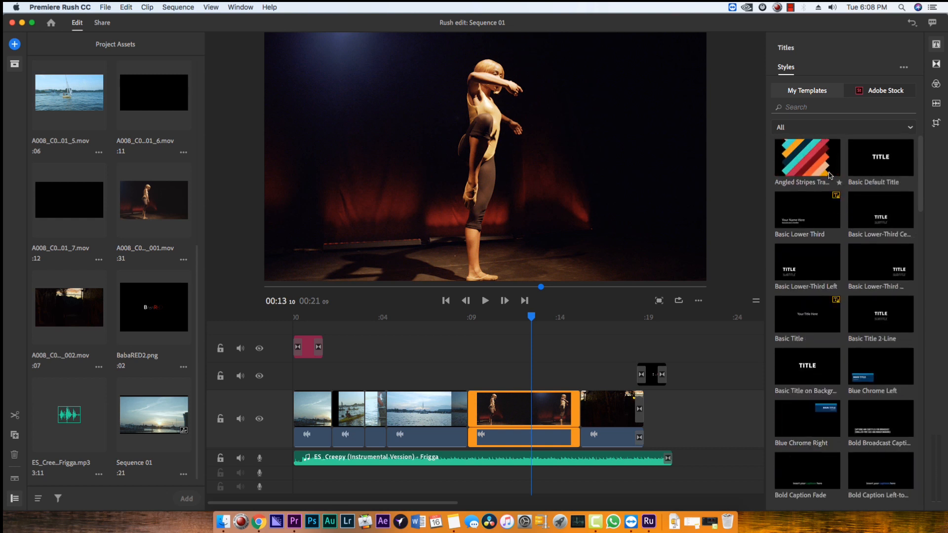
pyautogui.moveTo(829, 175); pyautogui.dragTo(458, 383)
pyautogui.moveTo(469, 318); pyautogui.dragTo(456, 323)
pyautogui.press('space')
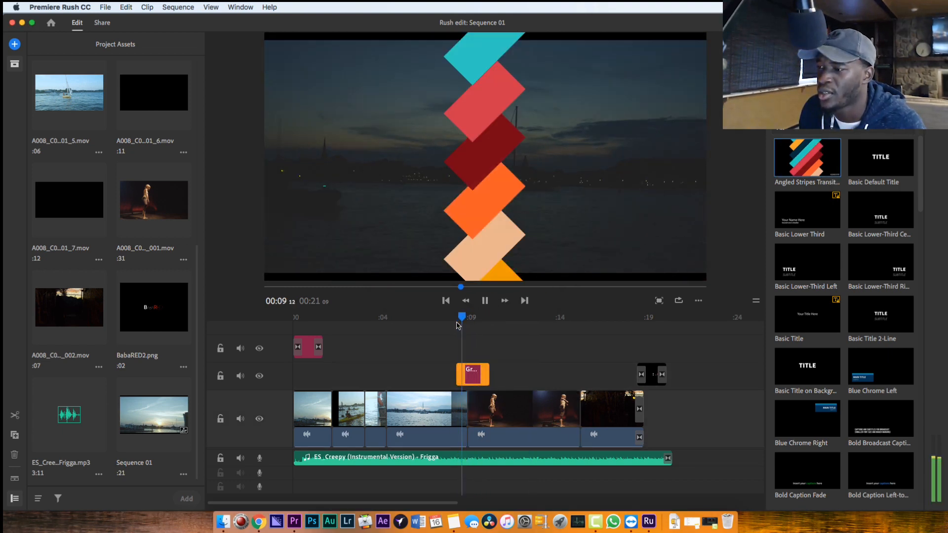
pyautogui.press('space')
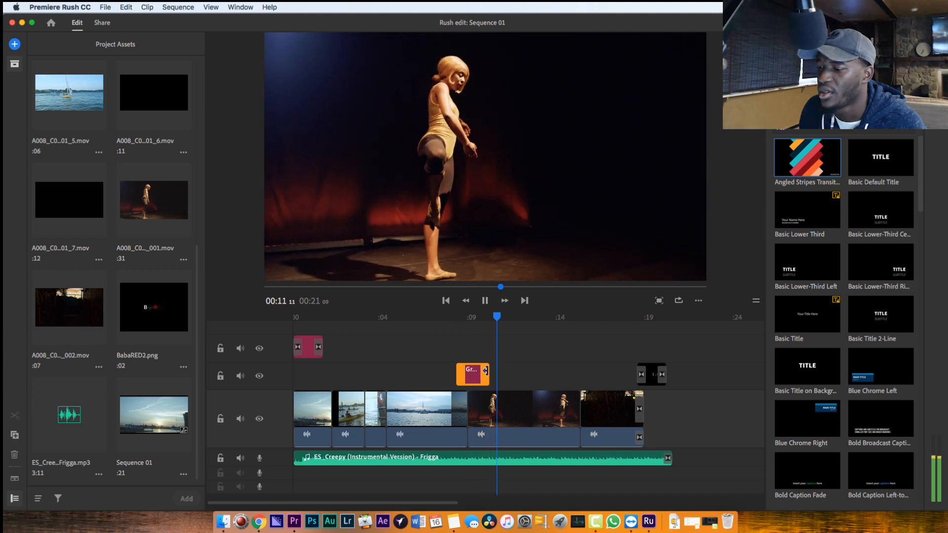
# Step: Trim the end of the stripes graphic to just past the cut into the dancer clip, and play that part
pyautogui.moveTo(489, 374); pyautogui.dragTo(471, 373)
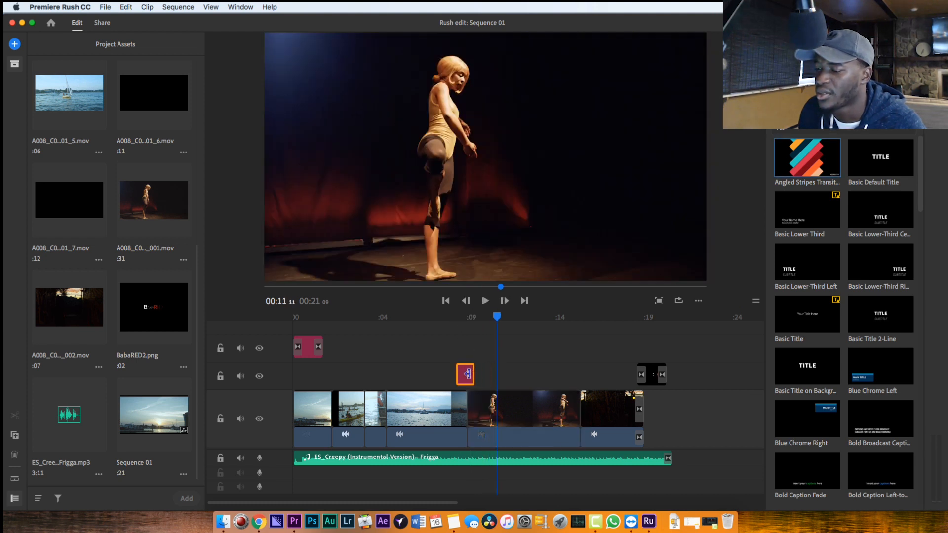
pyautogui.click(462, 318)
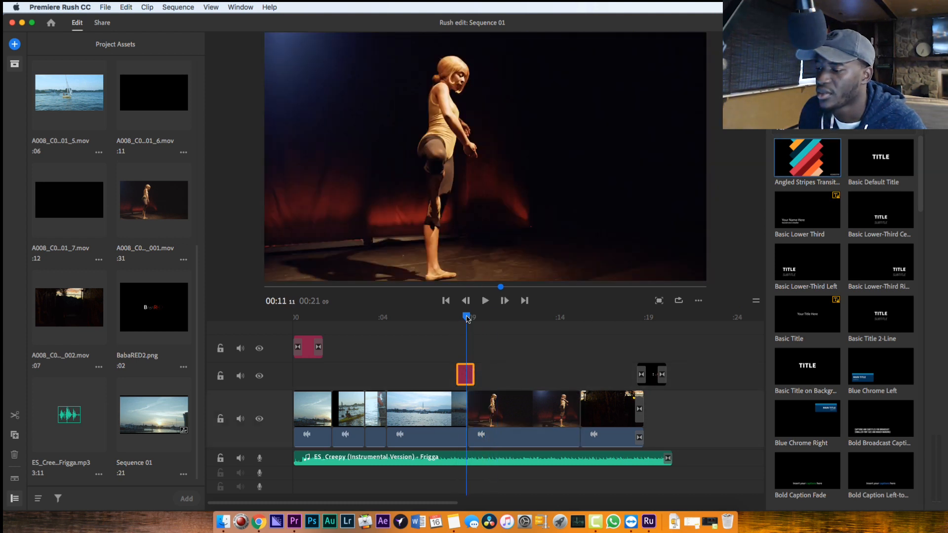
pyautogui.press('space')
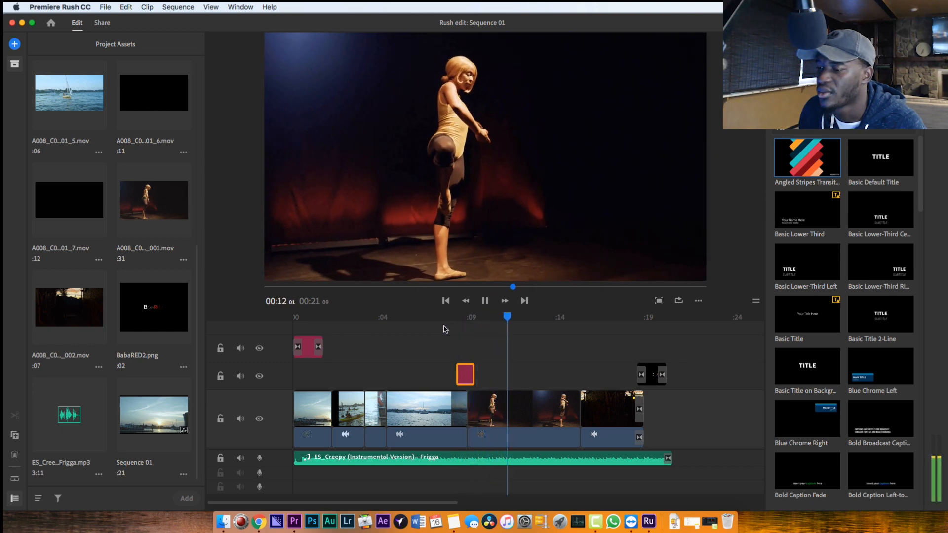
pyautogui.press('space')
# Step: Scale the sailboat clip before the dancer to 81.1 with proportions maintained, and scrub through it to check the framing
pyautogui.moveTo(408, 322)
pyautogui.mouseDown()
pyautogui.moveTo(385, 323)
pyautogui.moveTo(419, 323)
pyautogui.mouseUp()
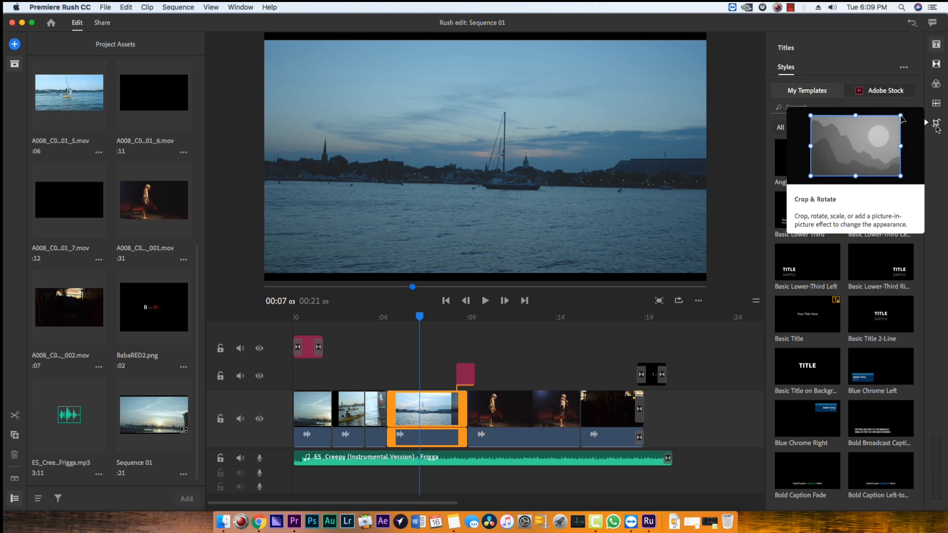
pyautogui.click(936, 125)
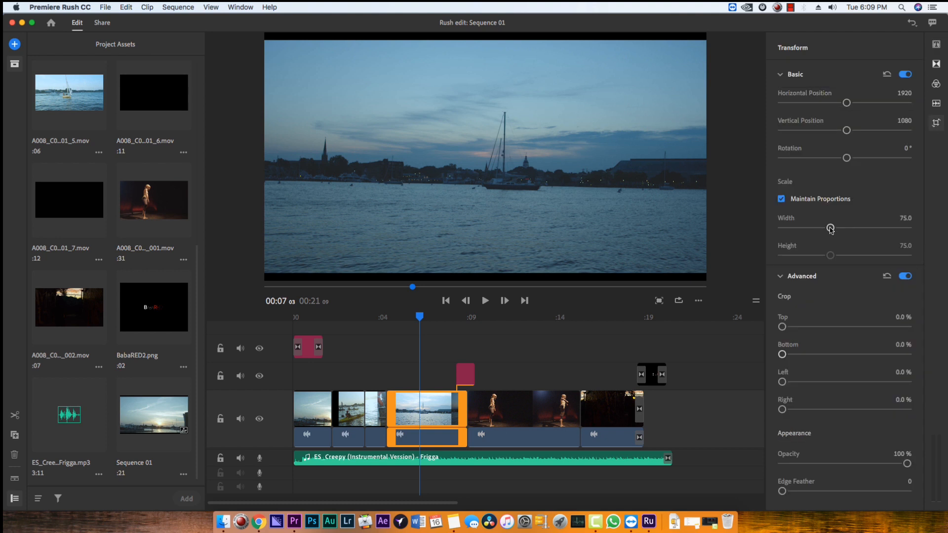
pyautogui.moveTo(831, 228); pyautogui.dragTo(833, 231)
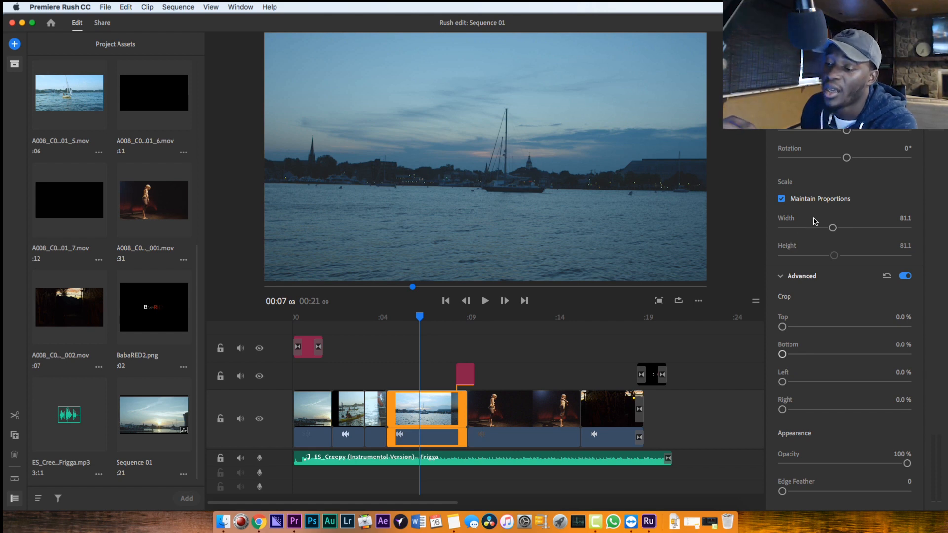
pyautogui.moveTo(384, 317); pyautogui.dragTo(419, 319)
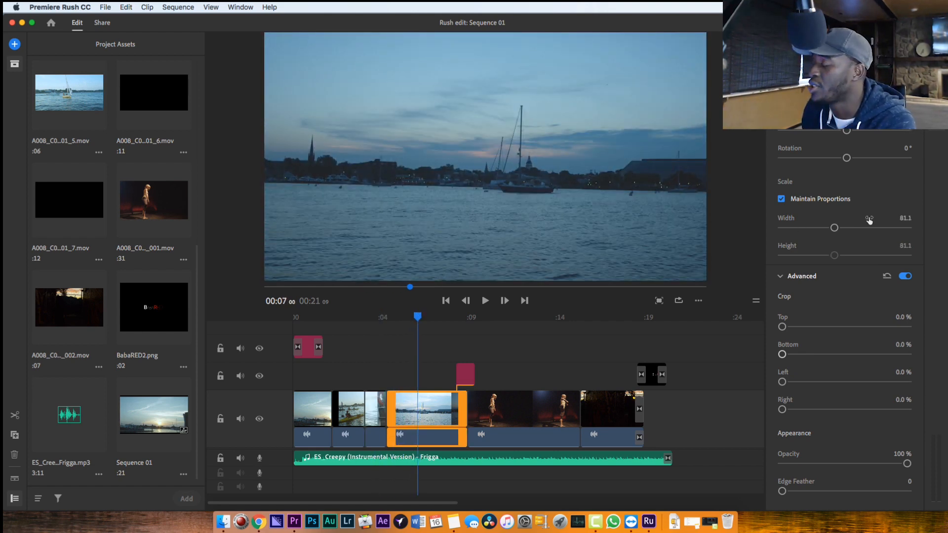
# Step: Scale the short kayak clip before the sailboat clip to 81.1 with proportions maintained
pyautogui.click(394, 317)
pyautogui.click(378, 316)
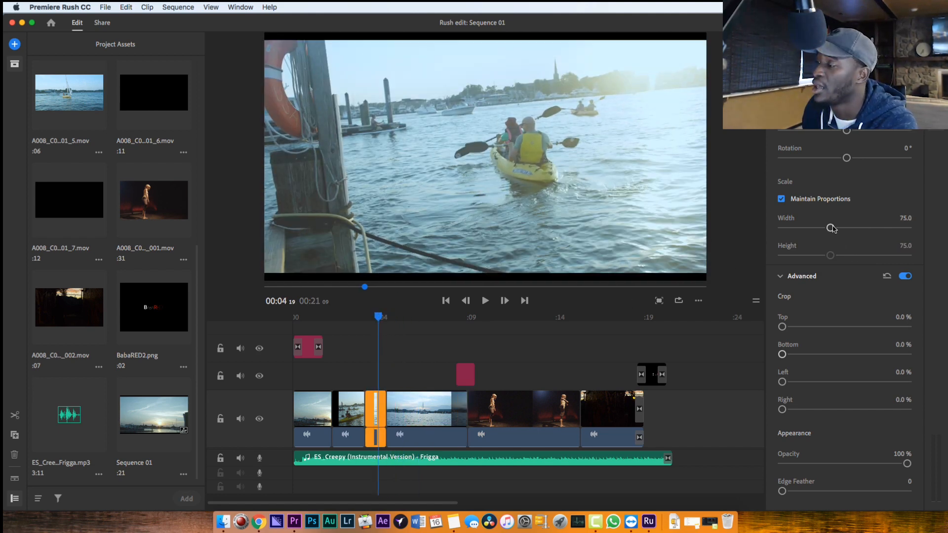
pyautogui.moveTo(833, 227); pyautogui.dragTo(833, 228)
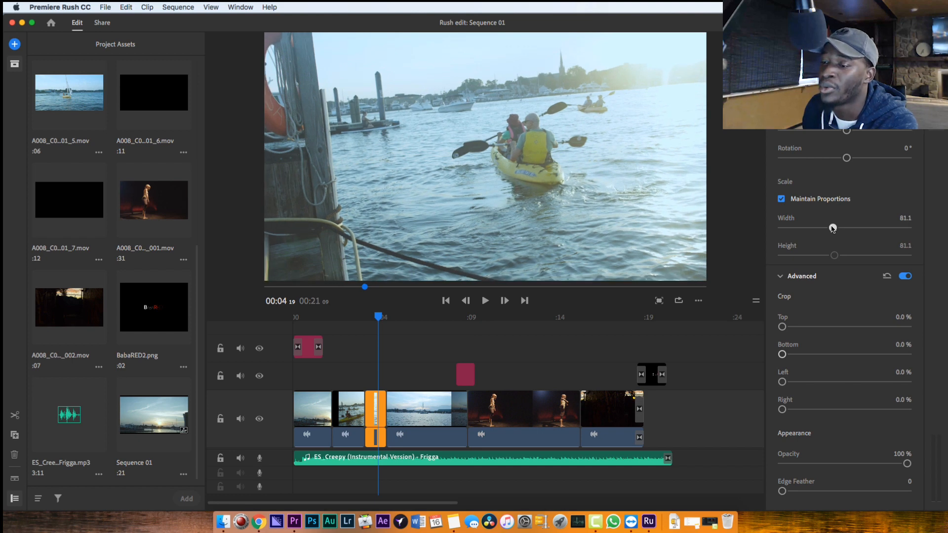
# Step: Scale the first kayak clip and the opening sunset clip to fill the frame, and check the framing of the last clip
pyautogui.click(353, 318)
pyautogui.moveTo(830, 227); pyautogui.dragTo(833, 228)
pyautogui.click(325, 318)
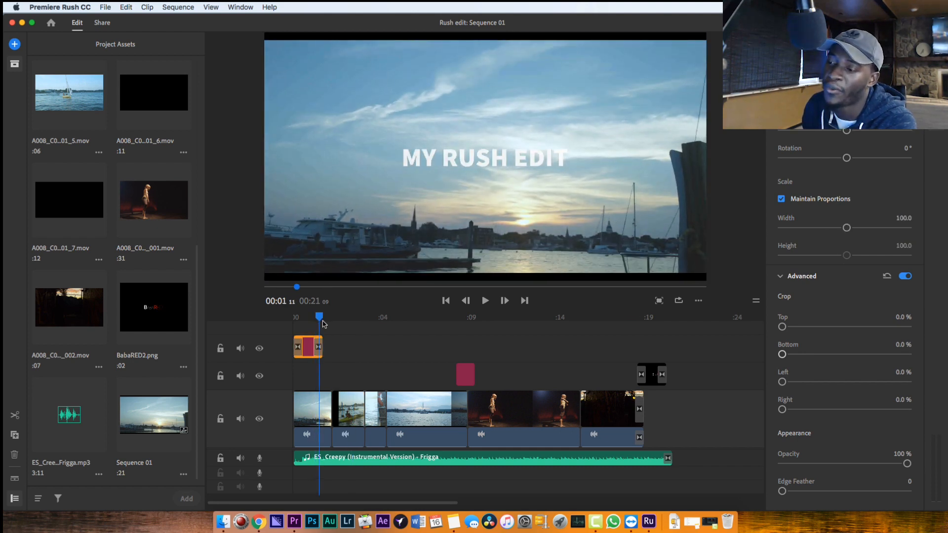
pyautogui.moveTo(827, 229); pyautogui.dragTo(829, 230)
pyautogui.click(619, 318)
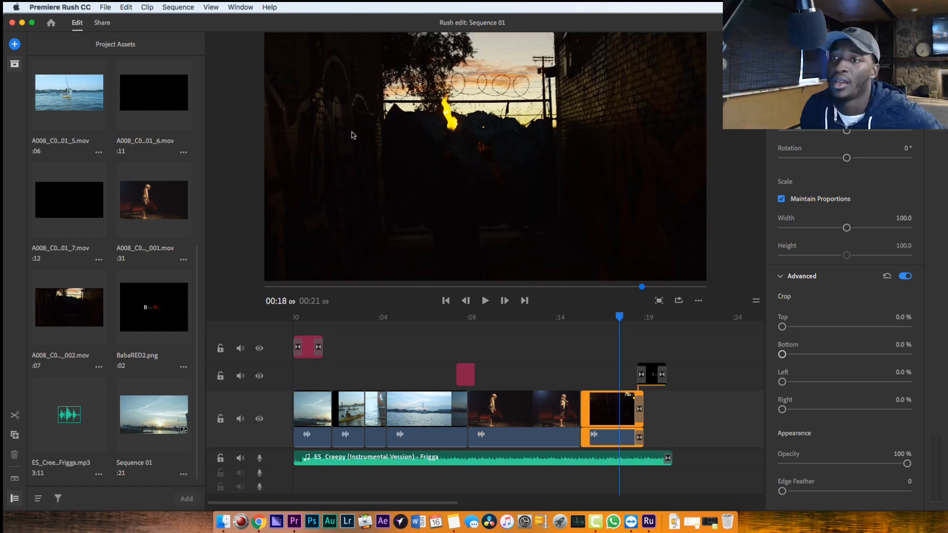
# Step: Open the sharing settings for the sequence, view the Behance destination, and select the Local export destination
pyautogui.click(101, 23)
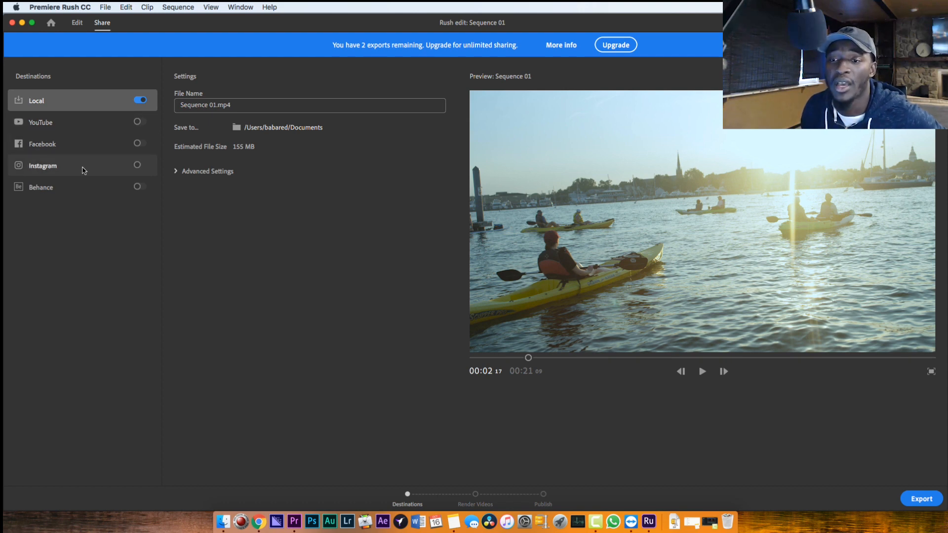
pyautogui.click(93, 196)
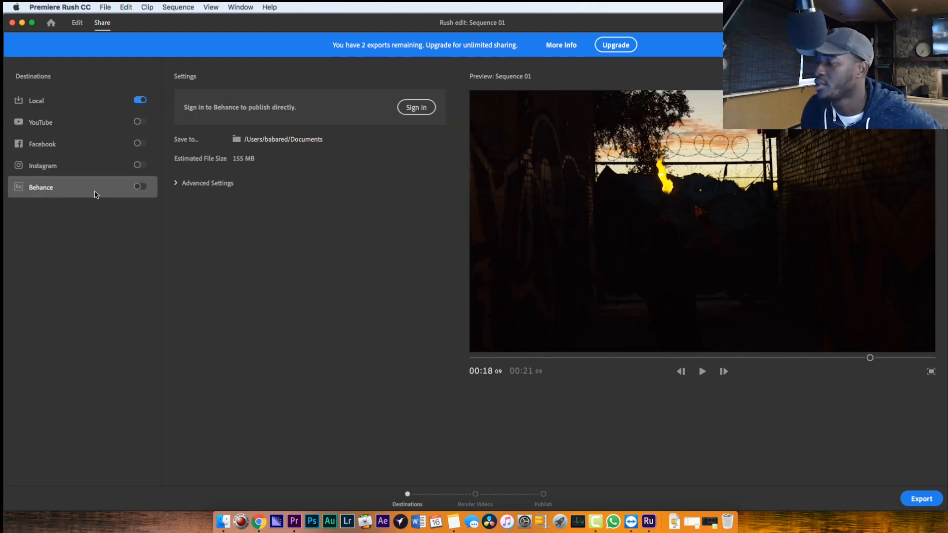
pyautogui.click(69, 106)
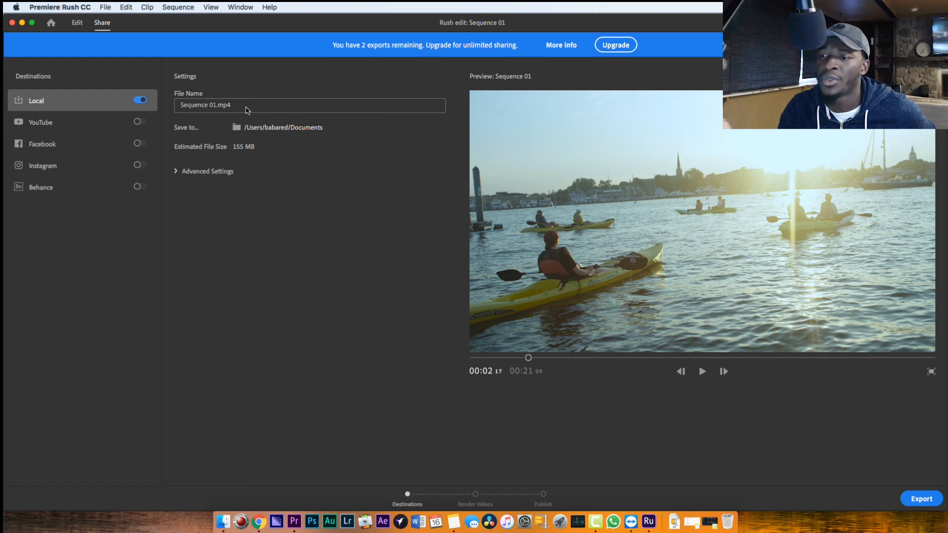
# Step: Examine the Local export's advanced options for resolution, frame rate, audio channels and preset, keeping the selected options
pyautogui.click(189, 173)
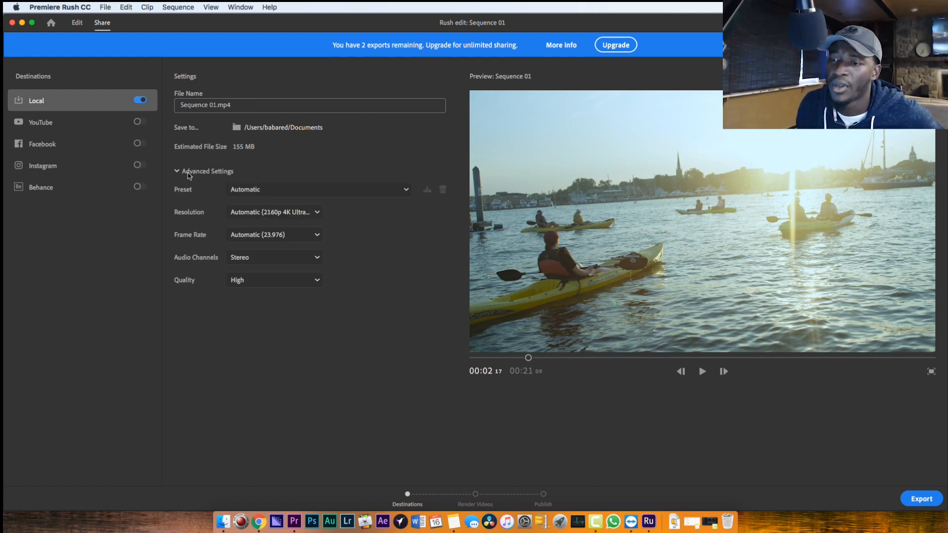
pyautogui.click(312, 212)
pyautogui.click(352, 219)
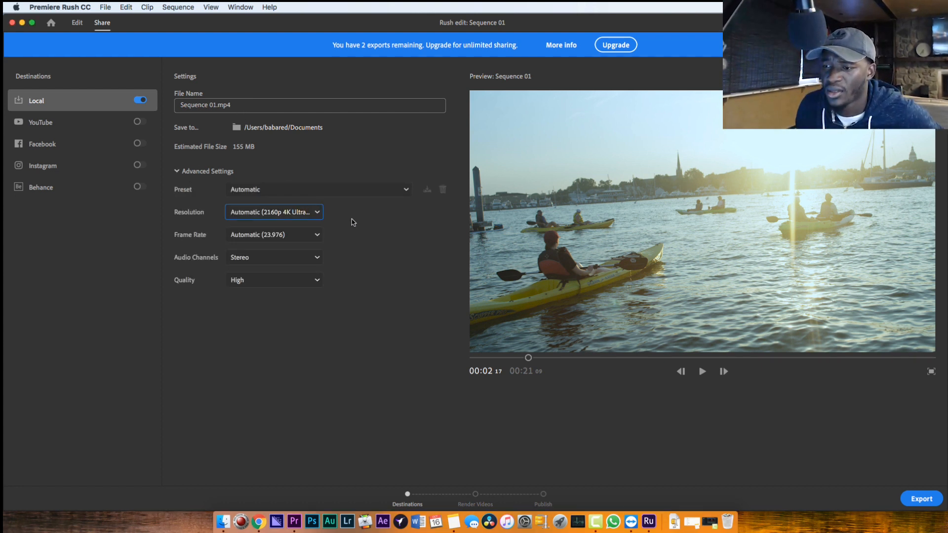
pyautogui.click(306, 233)
pyautogui.click(378, 254)
pyautogui.click(306, 258)
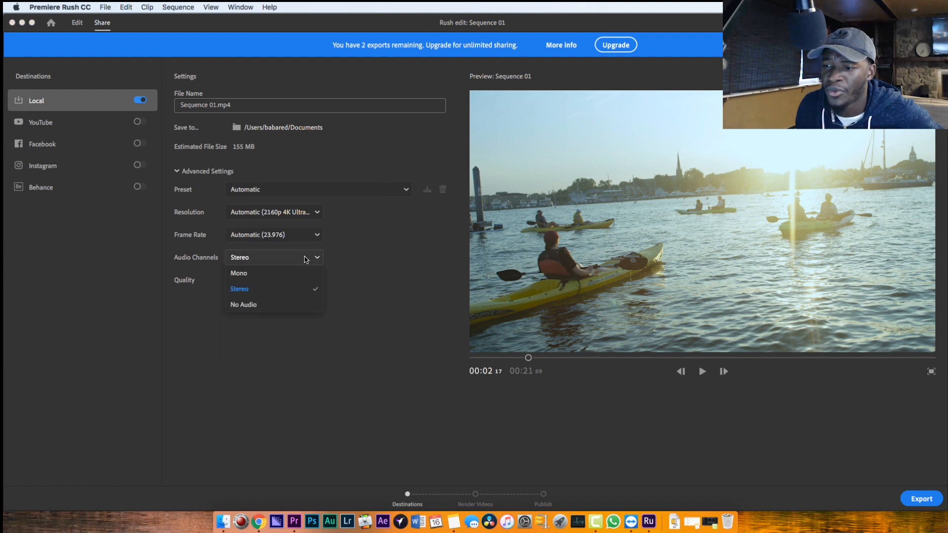
pyautogui.click(394, 290)
pyautogui.click(321, 189)
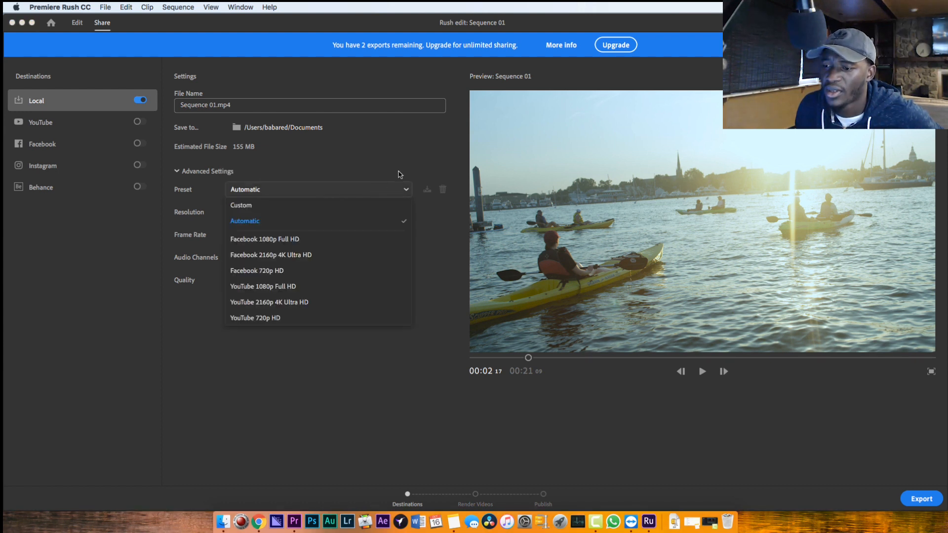
pyautogui.click(429, 146)
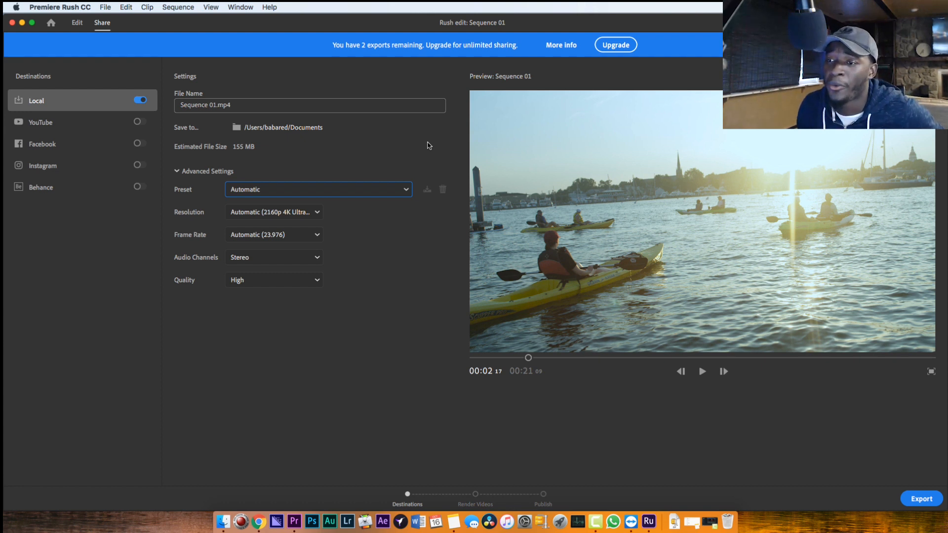
# Step: View the YouTube and Facebook publishing settings, and enable Instagram as an export destination
pyautogui.click(117, 125)
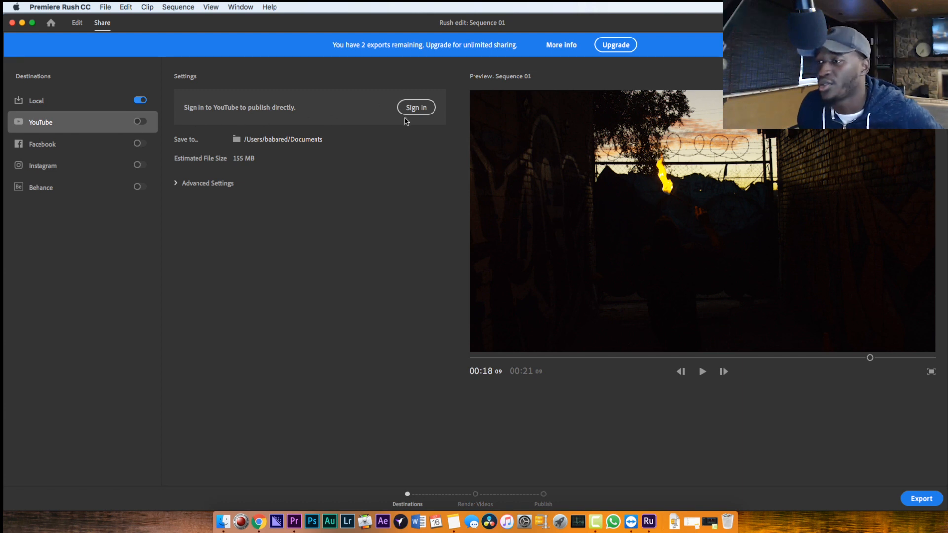
pyautogui.click(99, 149)
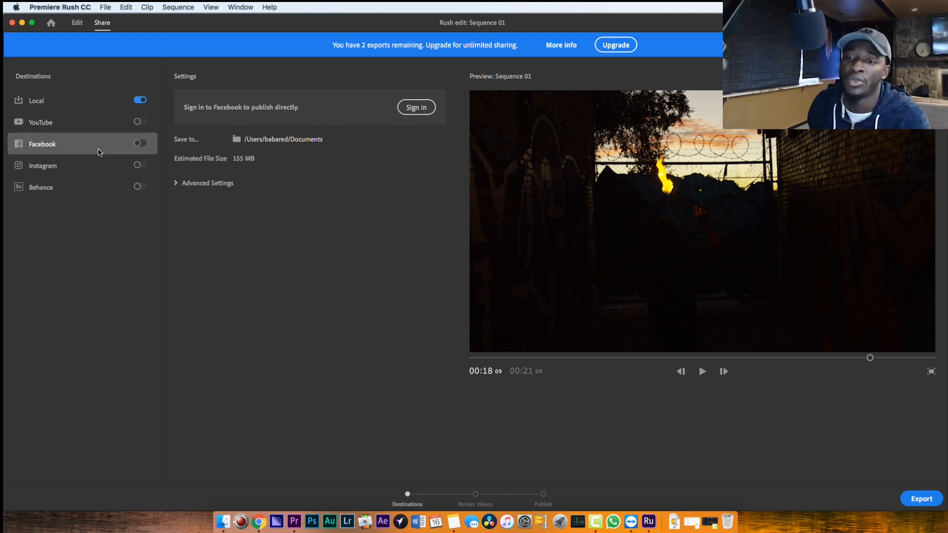
pyautogui.click(127, 165)
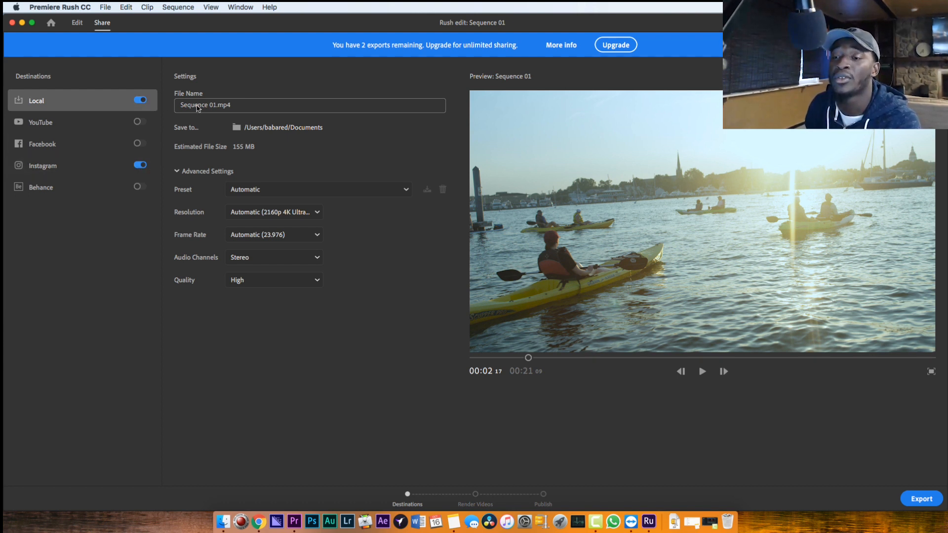
pyautogui.click(124, 169)
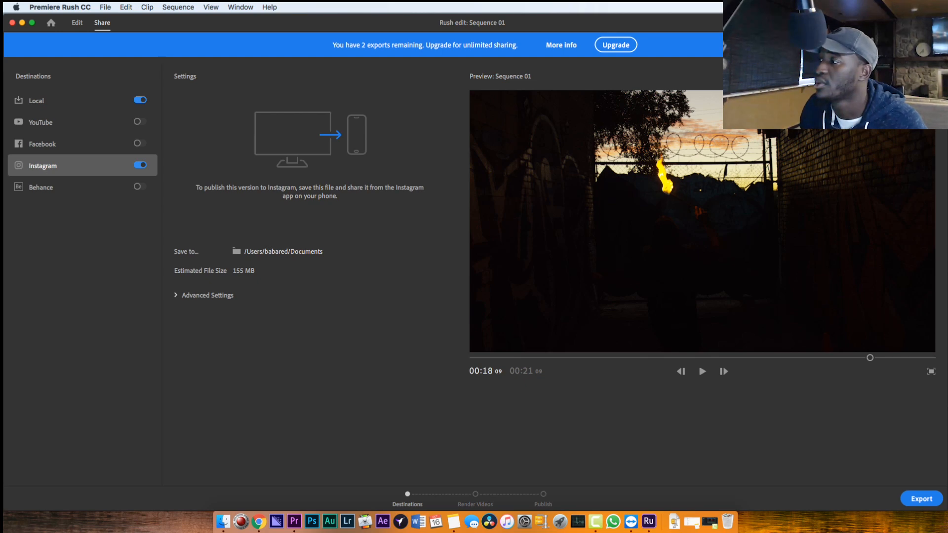
pyautogui.moveTo(345, 22); pyautogui.dragTo(273, 32)
pyautogui.doubleClick(668, 26)
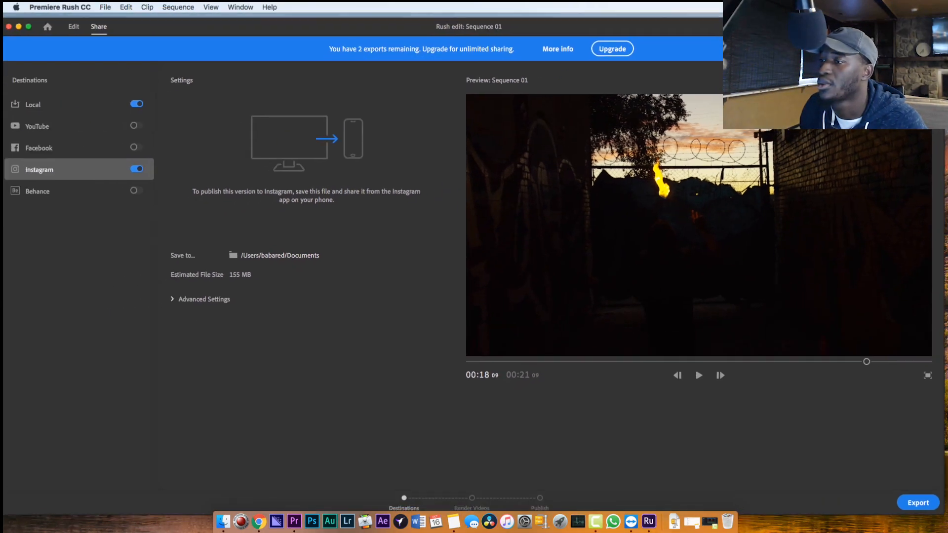
# Step: Name the Local export file MY RUSH EDIT
pyautogui.click(65, 102)
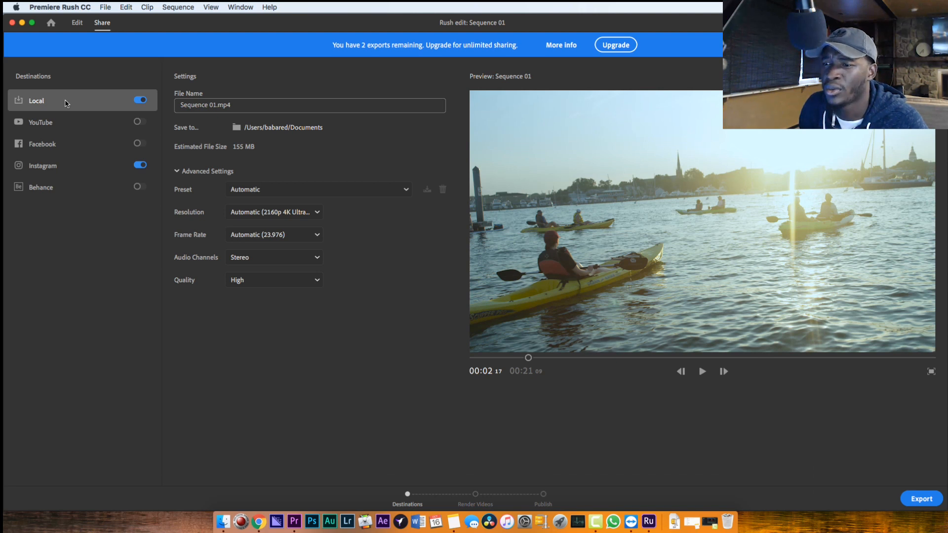
pyautogui.click(253, 105)
pyautogui.moveTo(252, 105); pyautogui.dragTo(168, 112)
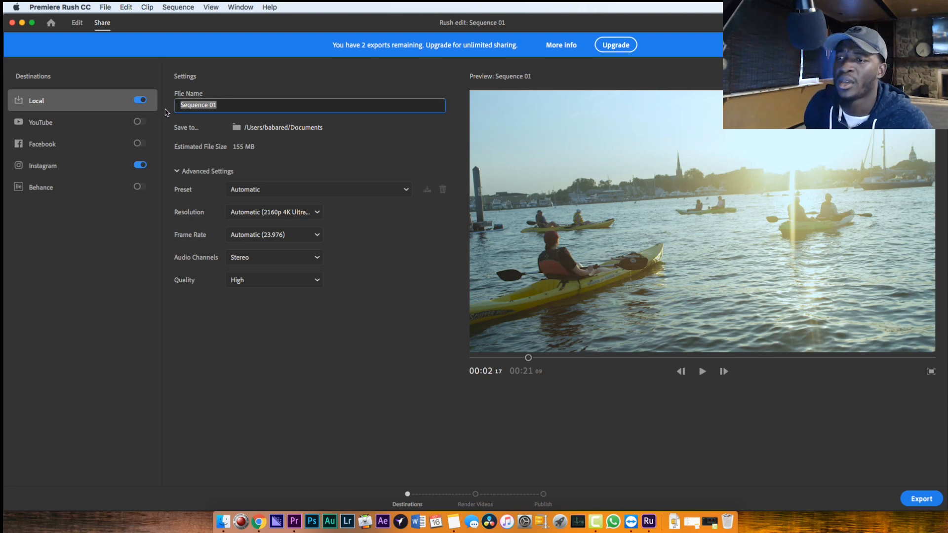
pyautogui.write('M')
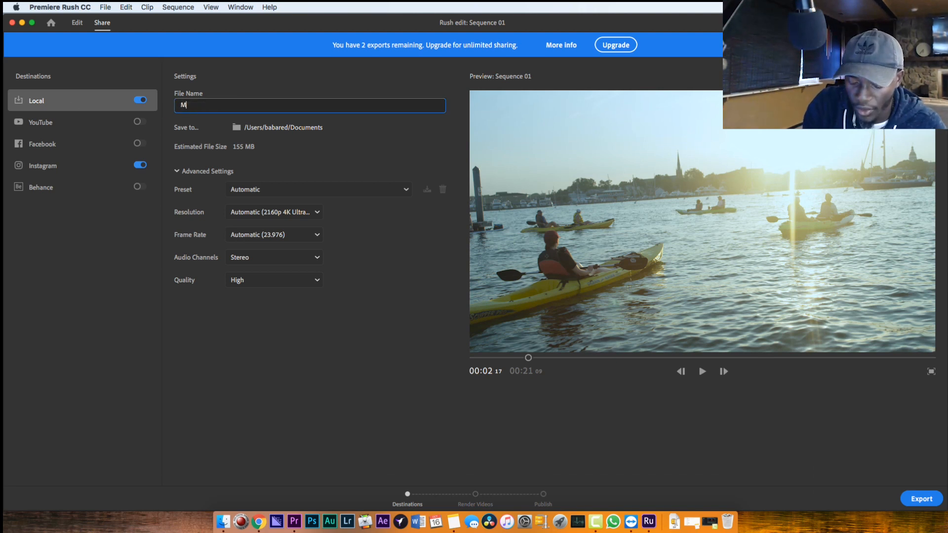
pyautogui.write('Y RUSH EDI')
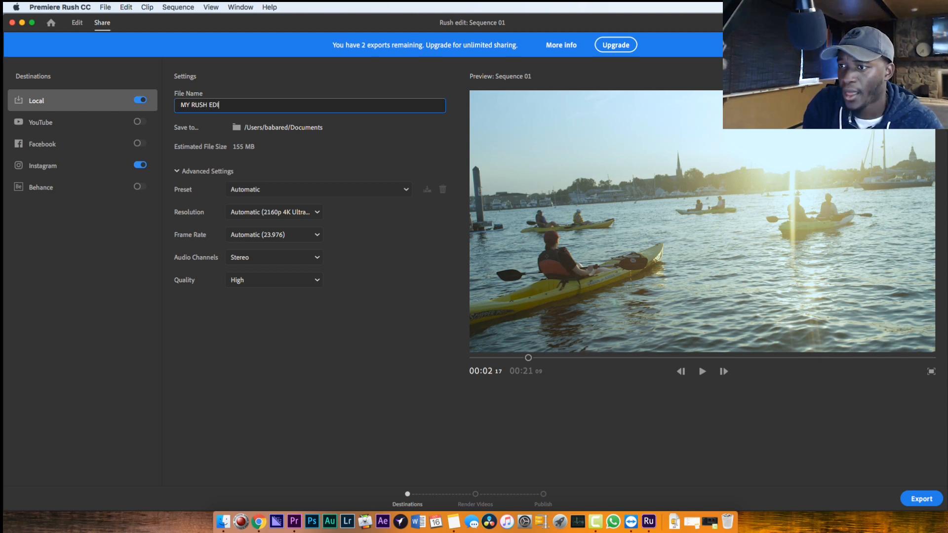
pyautogui.write('T')
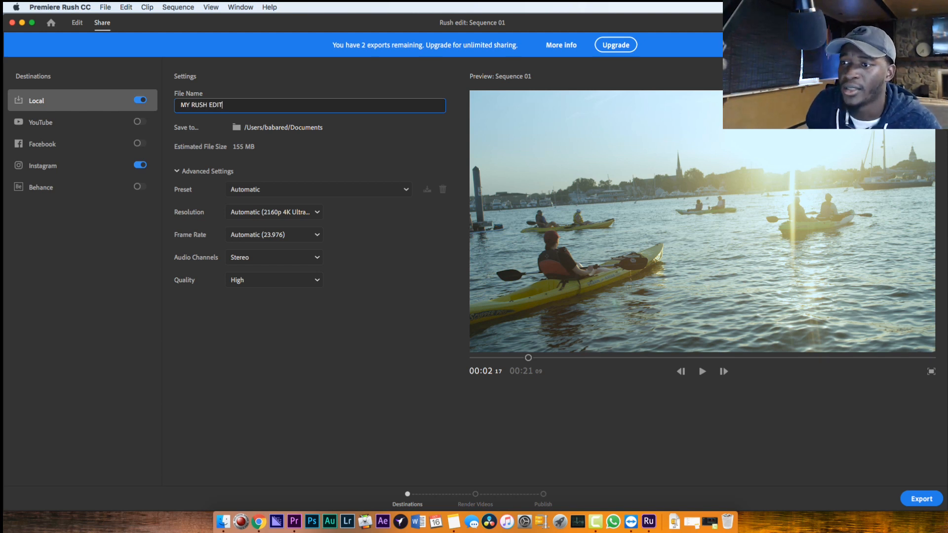
# Step: Set the Local export's save location to the Desktop folder
pyautogui.click(248, 131)
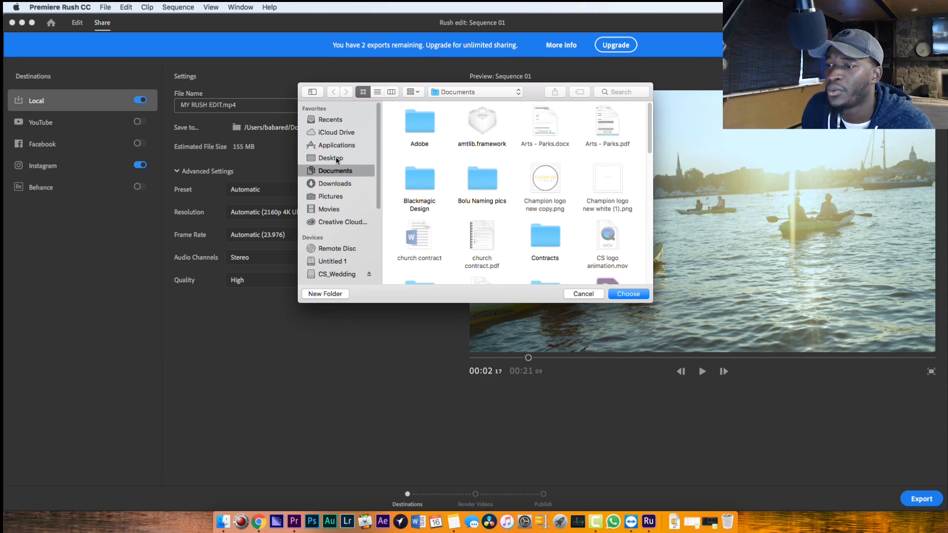
pyautogui.click(336, 159)
pyautogui.click(628, 295)
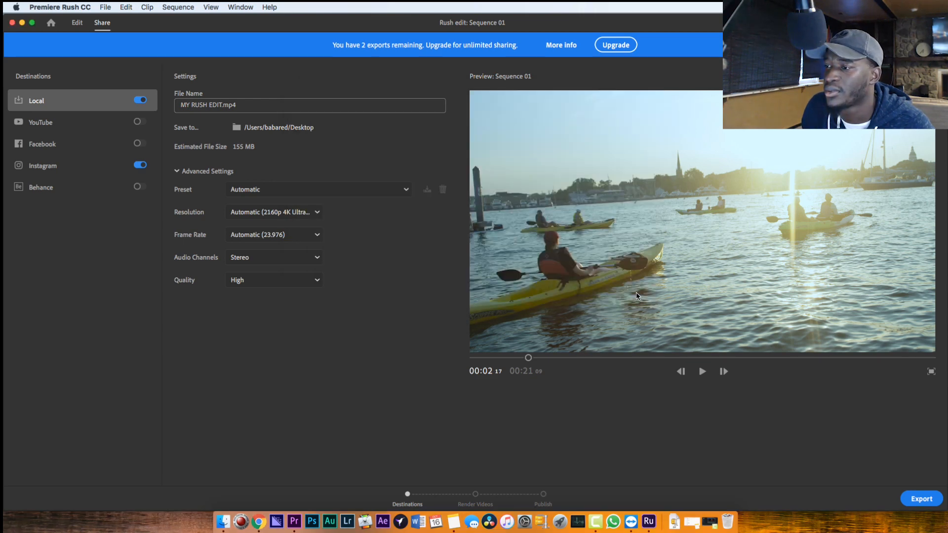
# Step: Browse the Documents and Desktop folders in the save location chooser and close it without choosing a folder
pyautogui.click(267, 129)
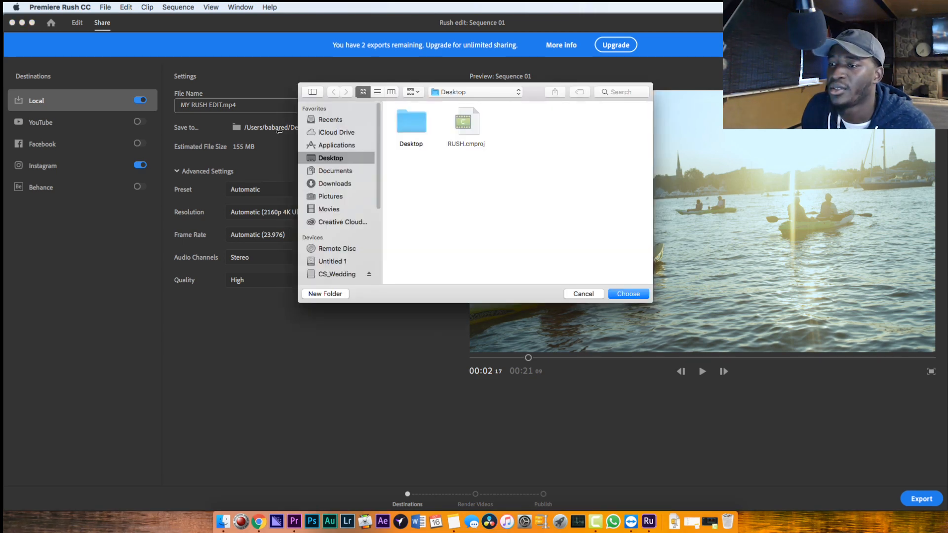
pyautogui.click(342, 171)
pyautogui.click(342, 158)
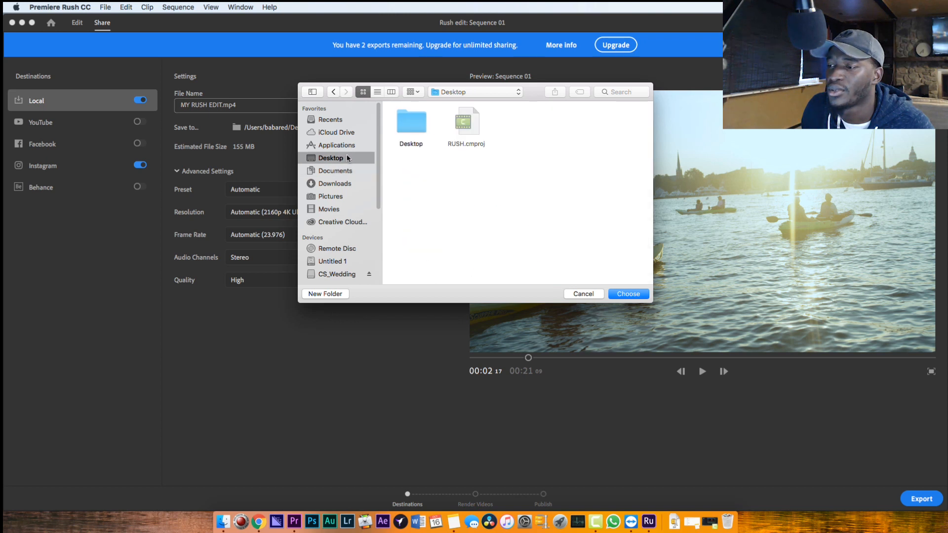
pyautogui.click(458, 142)
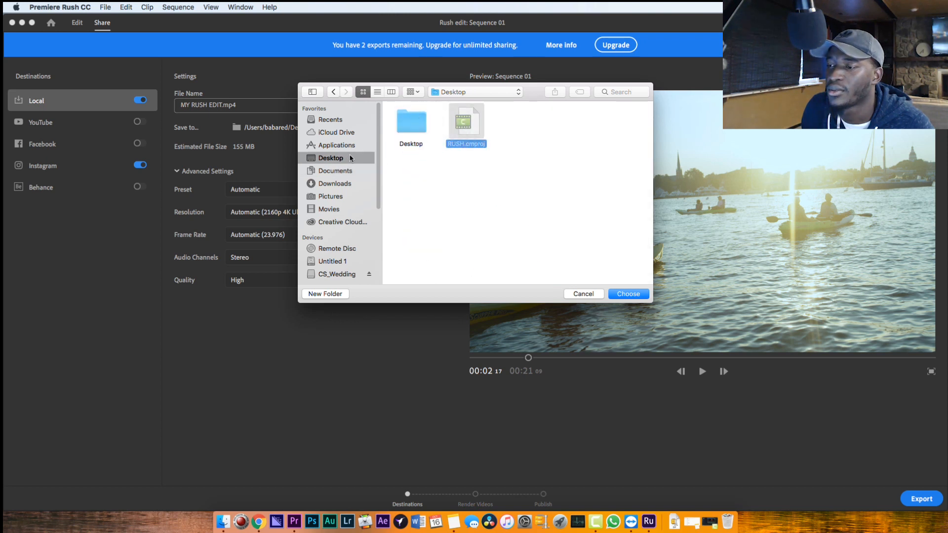
pyautogui.press('Escape')
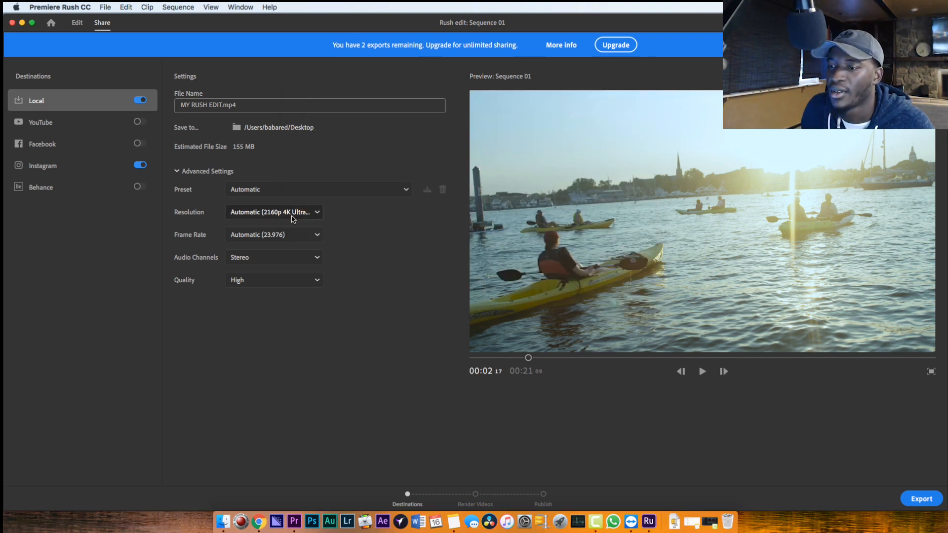
# Step: Recheck the Local export's file name and save location, keeping MY RUSH EDIT and the Desktop folder
pyautogui.click(264, 107)
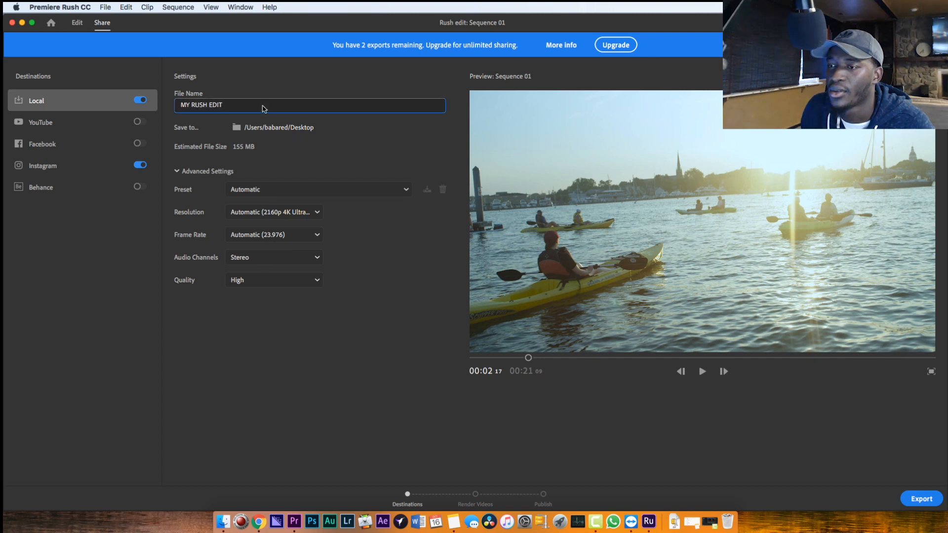
pyautogui.press('BackSpace')
pyautogui.press('BackSpace')
pyautogui.press('BackSpace')
pyautogui.press('BackSpace')
pyautogui.press('Return')
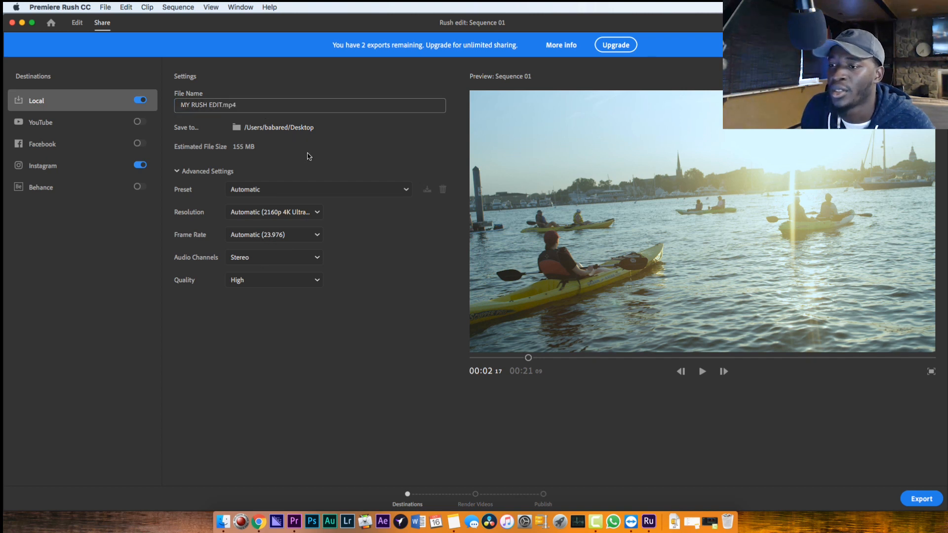
pyautogui.click(294, 130)
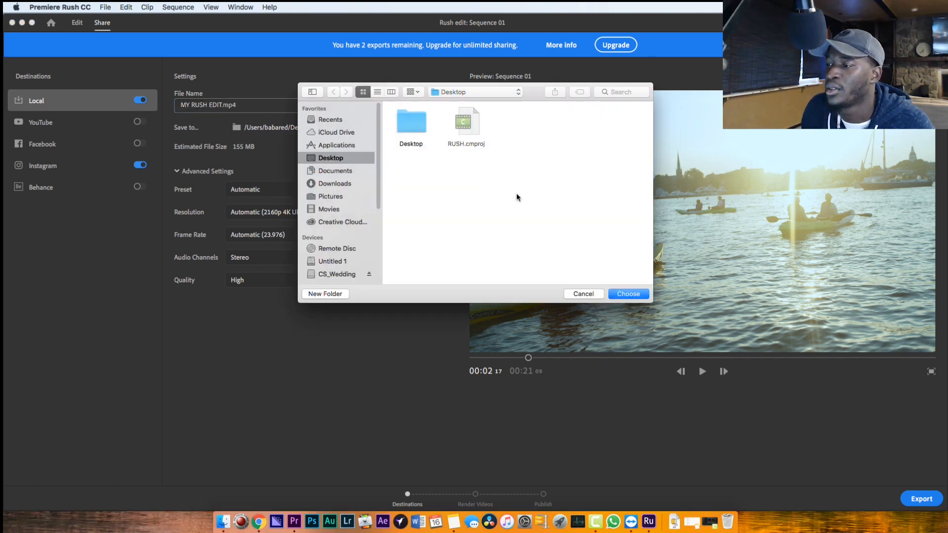
pyautogui.click(628, 294)
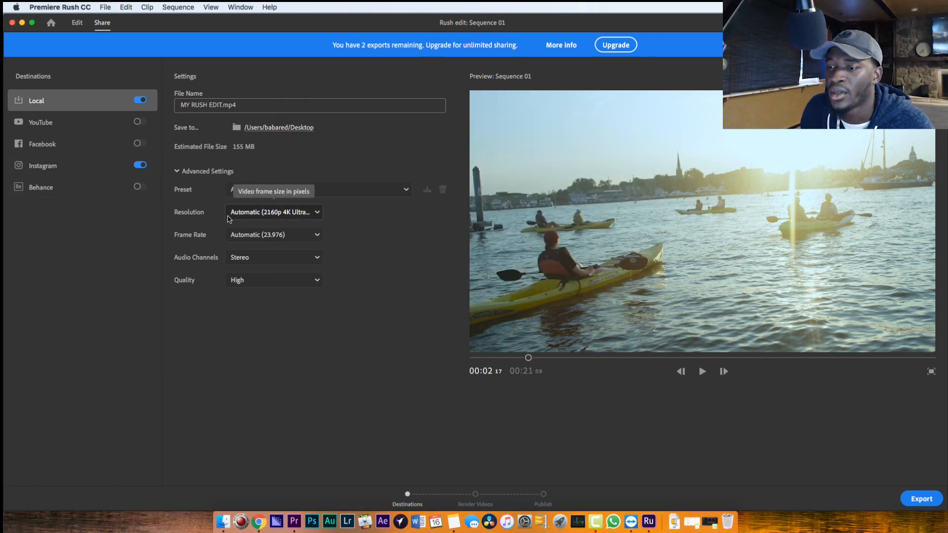
# Step: Try the 1080p Full HD resolution for the Local export, return the preset to Automatic, and review the resolution options
pyautogui.click(301, 214)
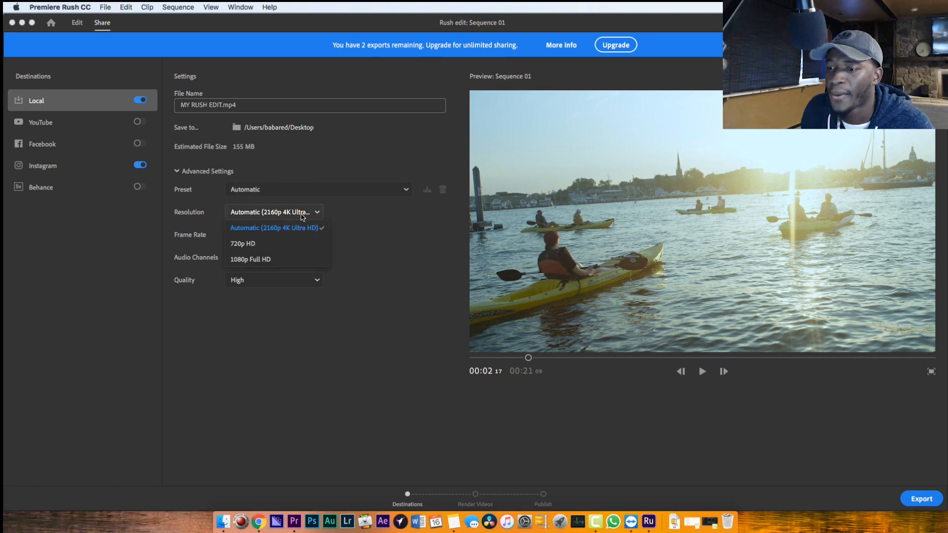
pyautogui.click(264, 259)
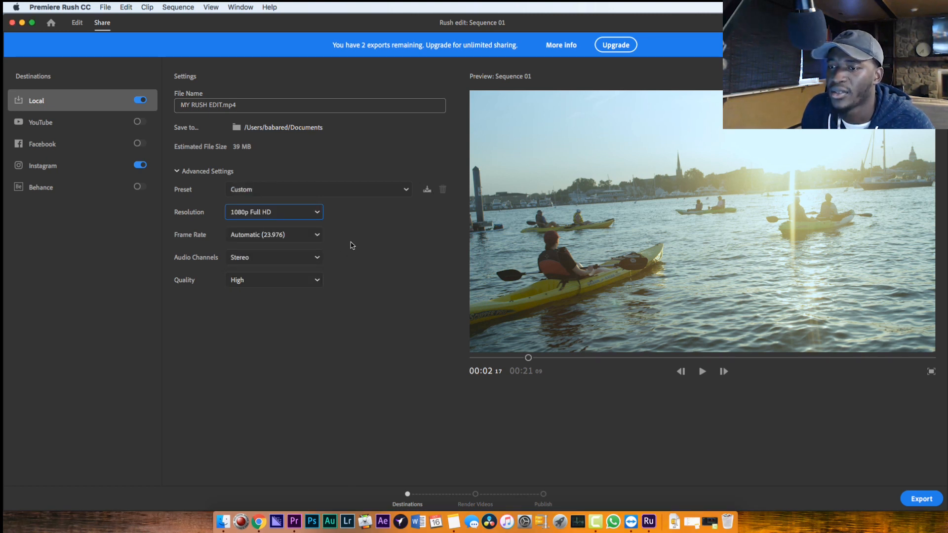
pyautogui.click(274, 192)
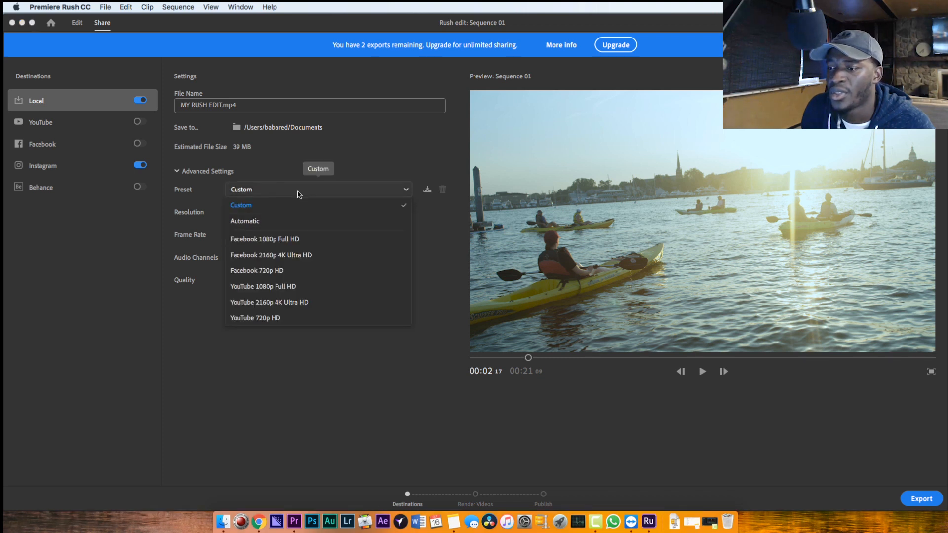
pyautogui.click(266, 223)
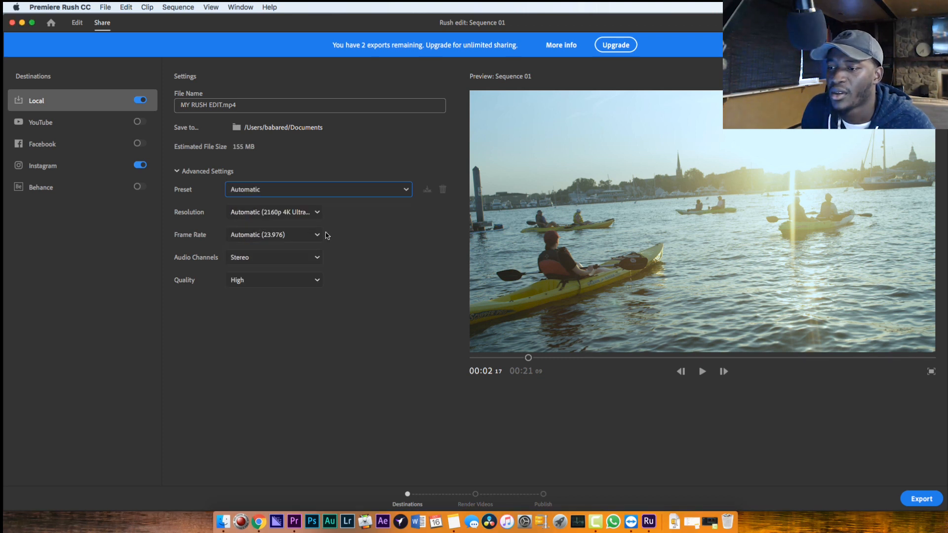
pyautogui.click(279, 213)
pyautogui.click(345, 229)
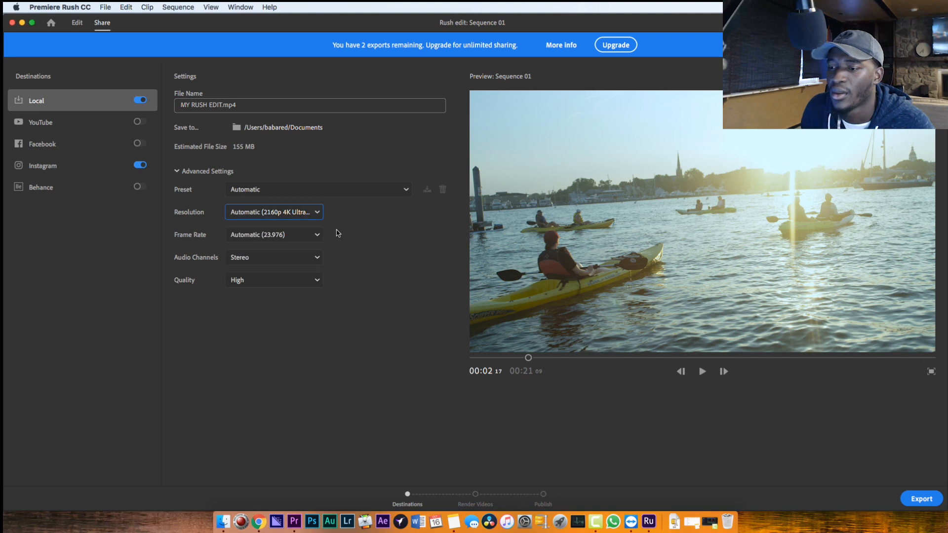
# Step: Set the Instagram destination's preset to Automatic in its advanced settings and export the sequence to Local and Instagram
pyautogui.click(96, 168)
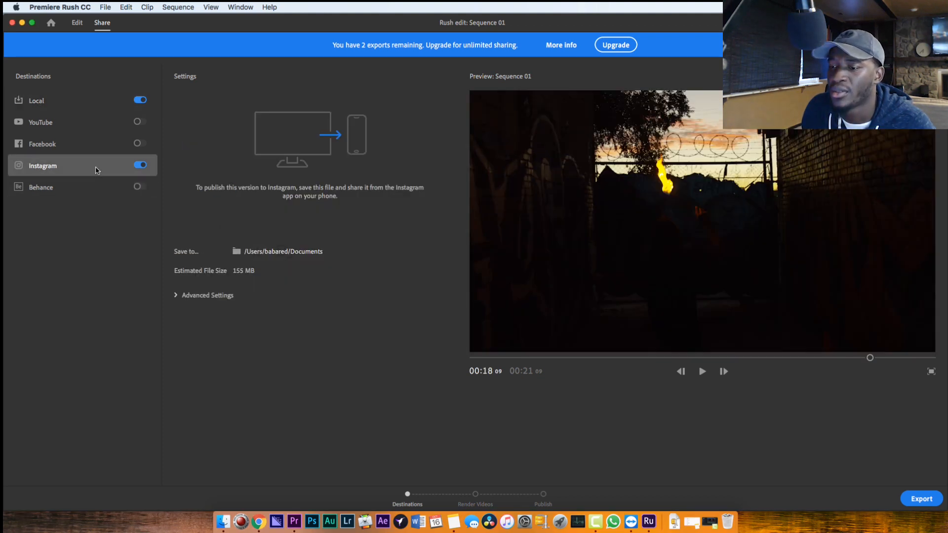
pyautogui.click(176, 296)
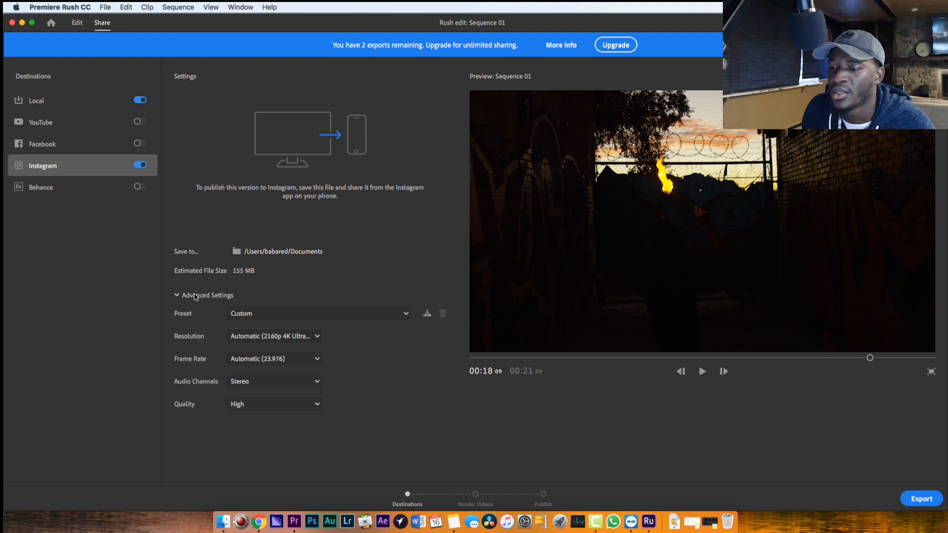
pyautogui.click(379, 316)
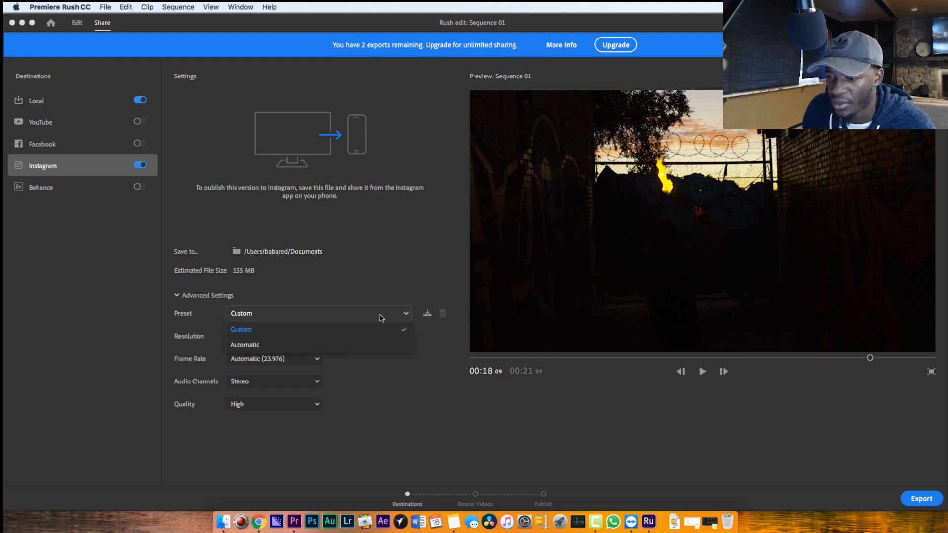
pyautogui.click(321, 345)
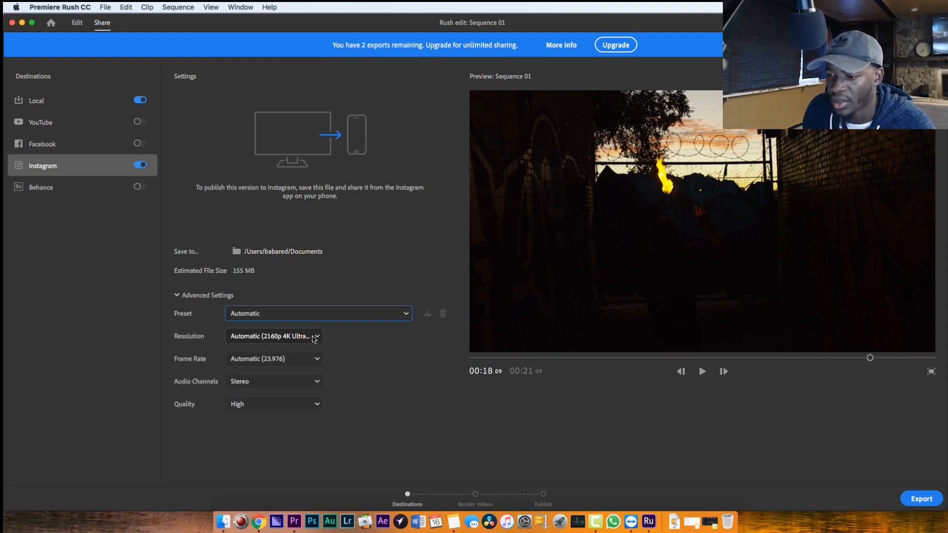
pyautogui.click(313, 337)
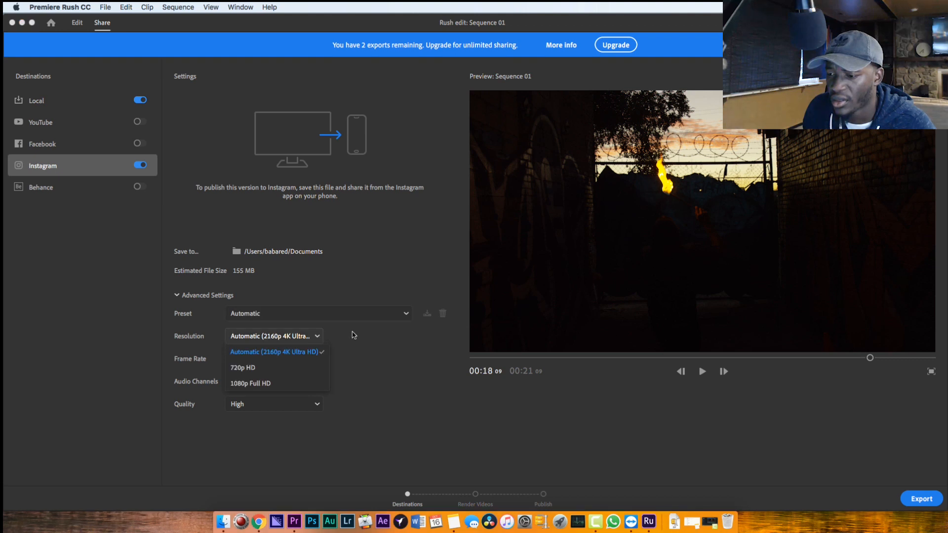
pyautogui.click(366, 335)
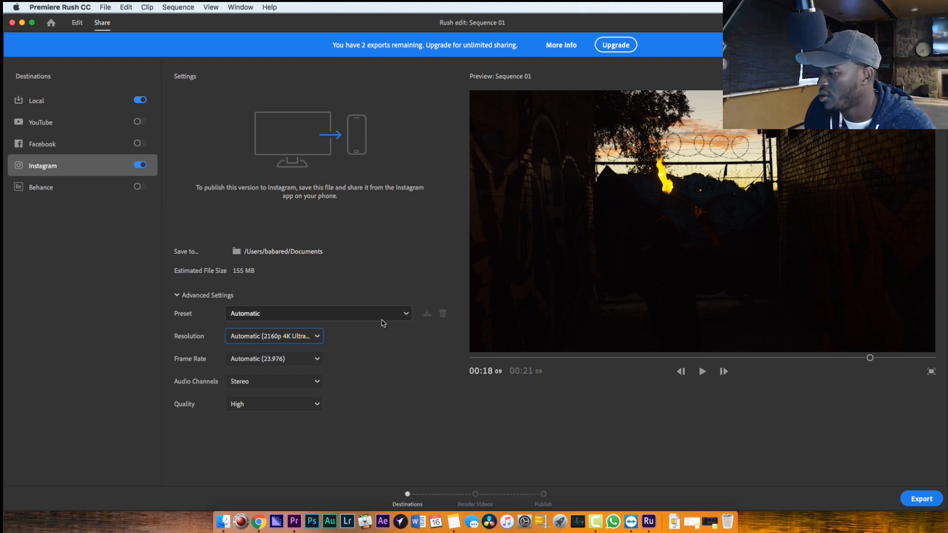
pyautogui.click(915, 499)
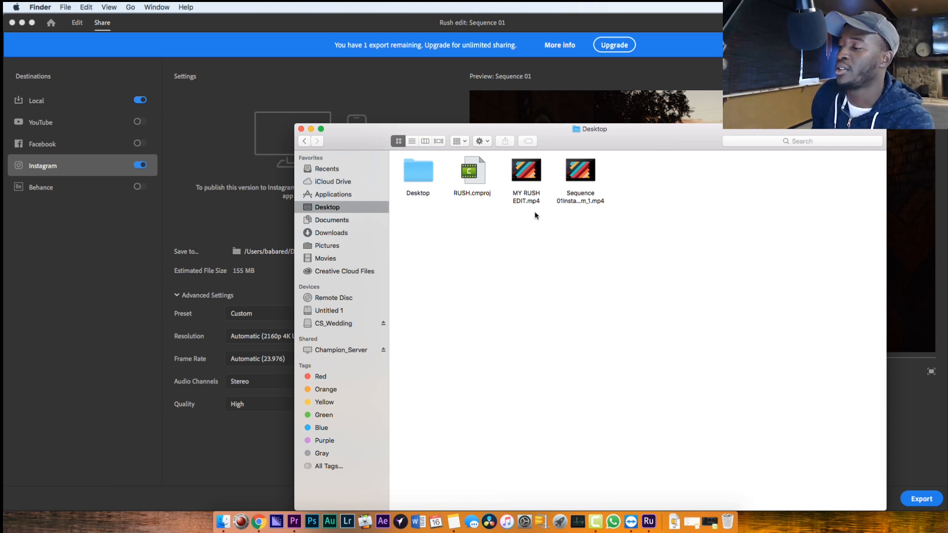
# Step: Preview the exported Sequence 01Instagram_1.mp4 and MY RUSH EDIT.mp4 files from the Desktop folder in Finder
pyautogui.click(580, 199)
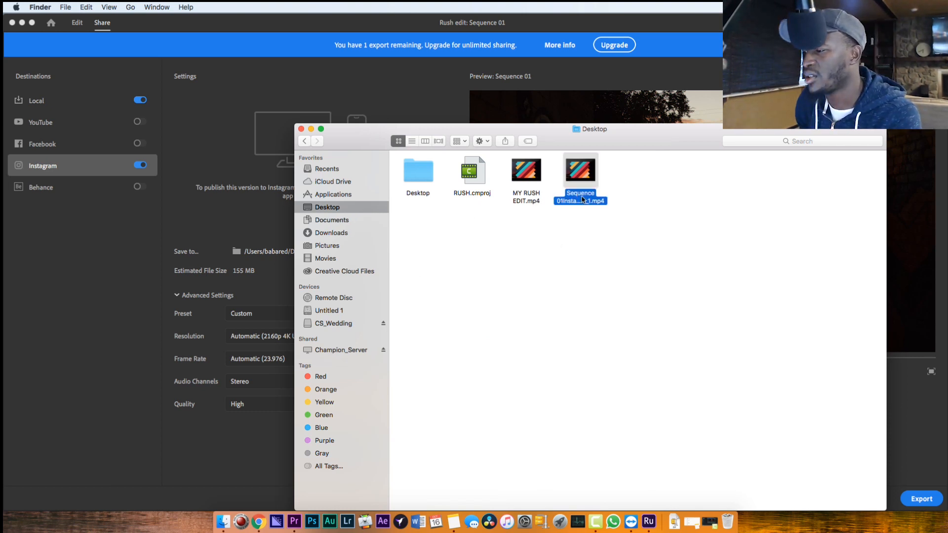
pyautogui.press('space')
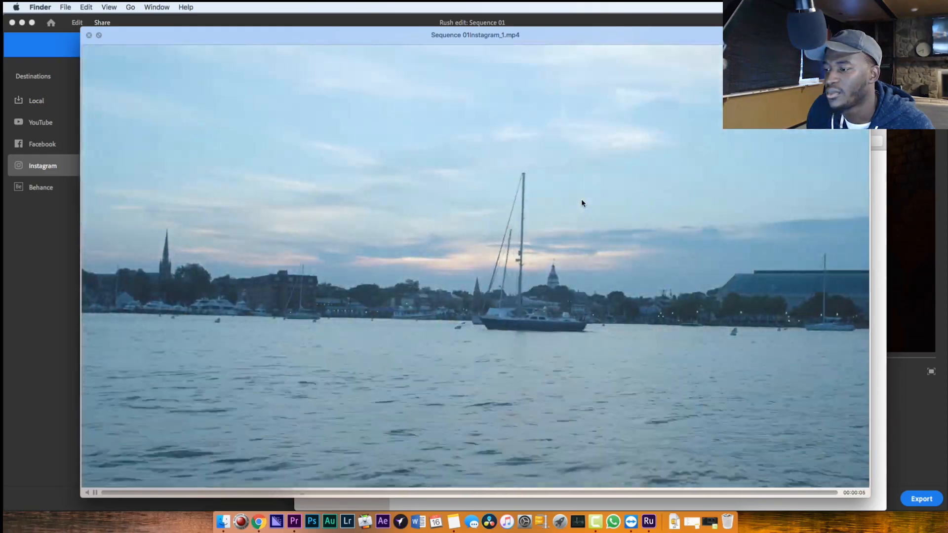
pyautogui.press('space')
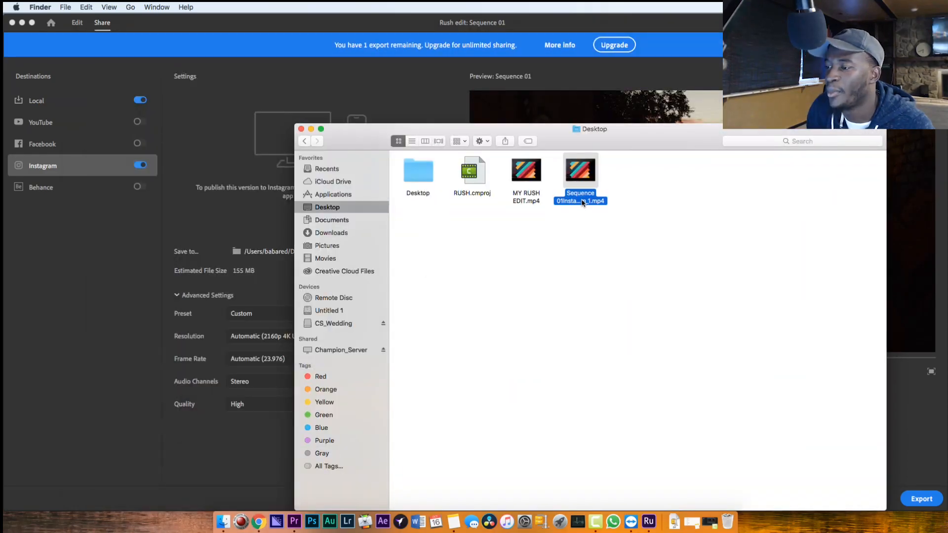
pyautogui.press('Left')
pyautogui.press('space')
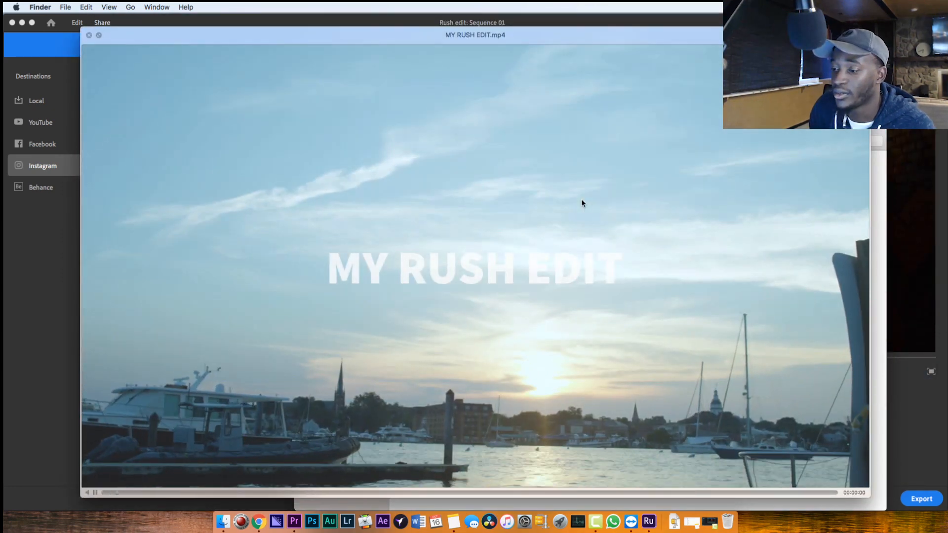
pyautogui.press('space')
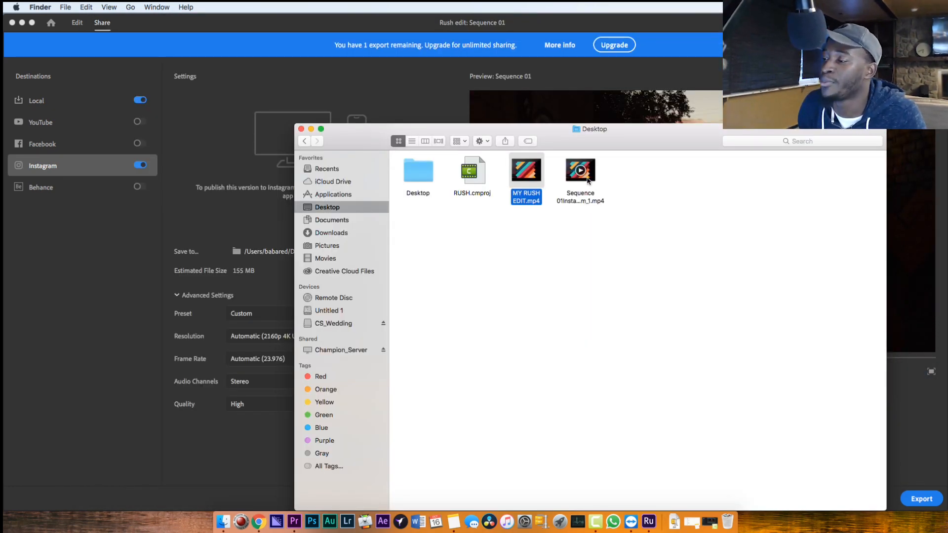
# Step: Compare the dimensions of Sequence 01Instagram_1.mp4 and MY RUSH EDIT.mp4 in their file information, and close both info windows
pyautogui.rightClick(592, 179)
pyautogui.click(595, 221)
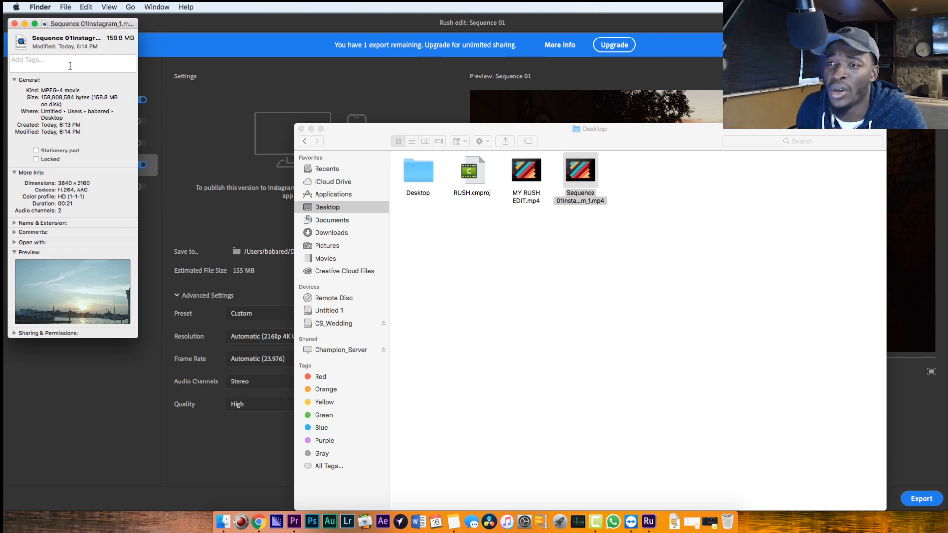
pyautogui.tripleClick(73, 183)
pyautogui.rightClick(525, 173)
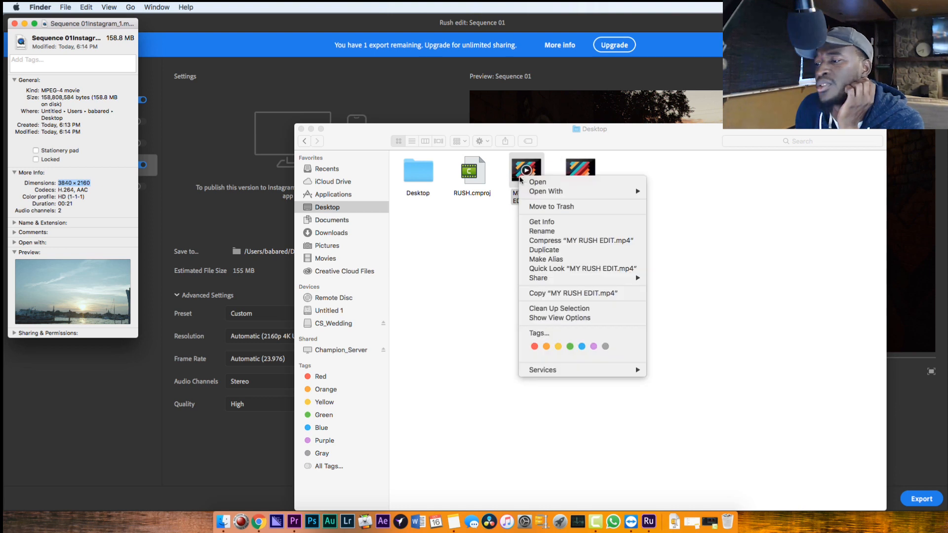
pyautogui.click(547, 224)
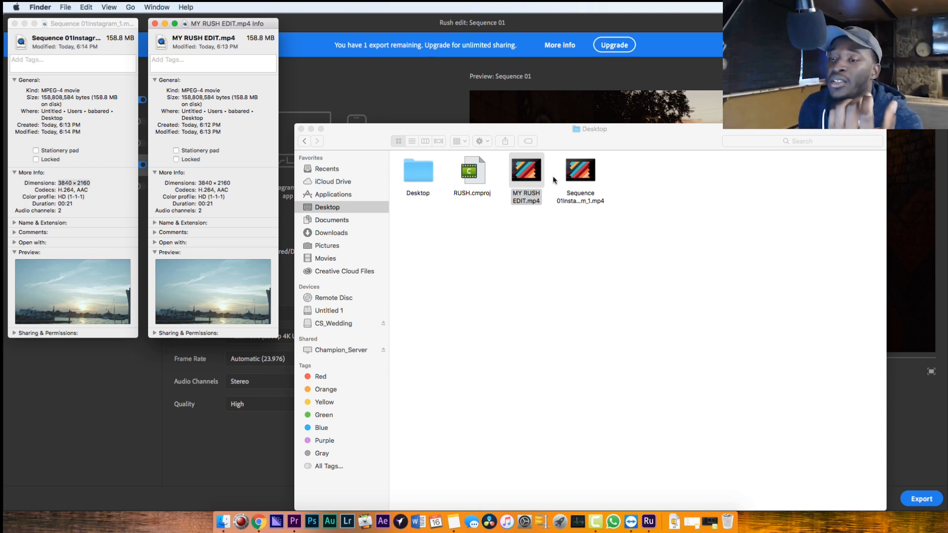
pyautogui.moveTo(528, 182)
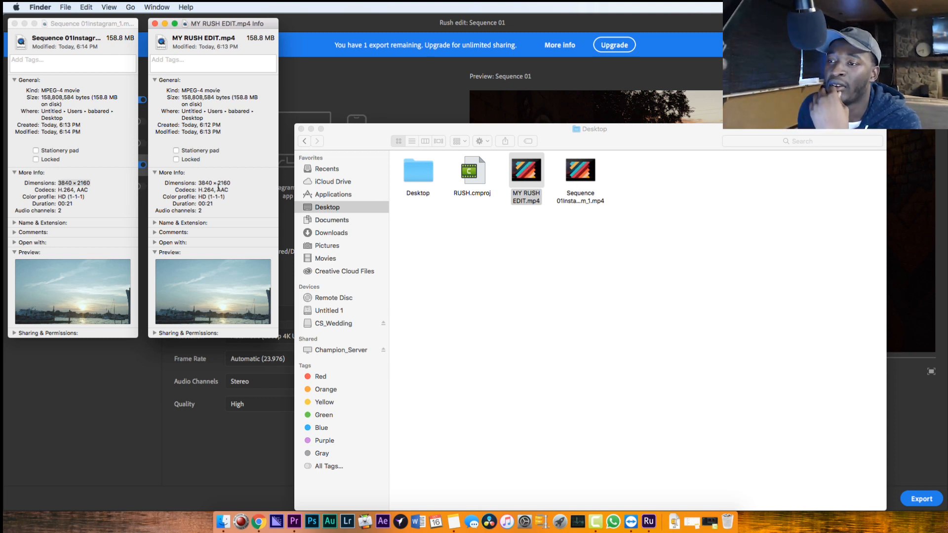
pyautogui.click(154, 24)
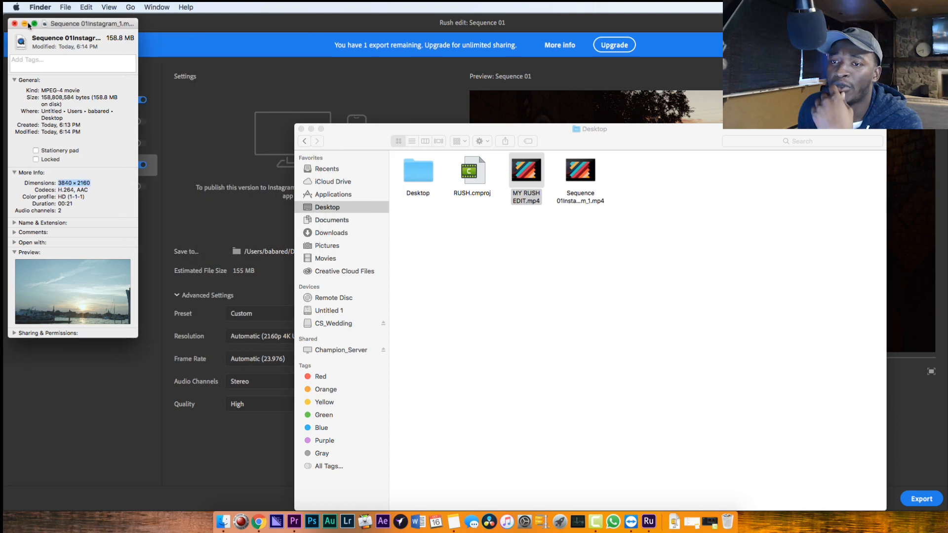
pyautogui.click(15, 25)
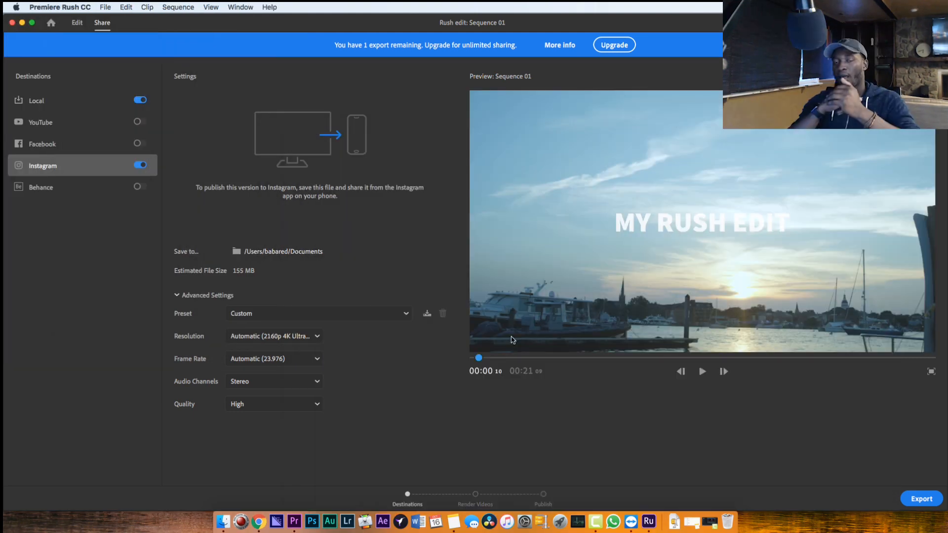